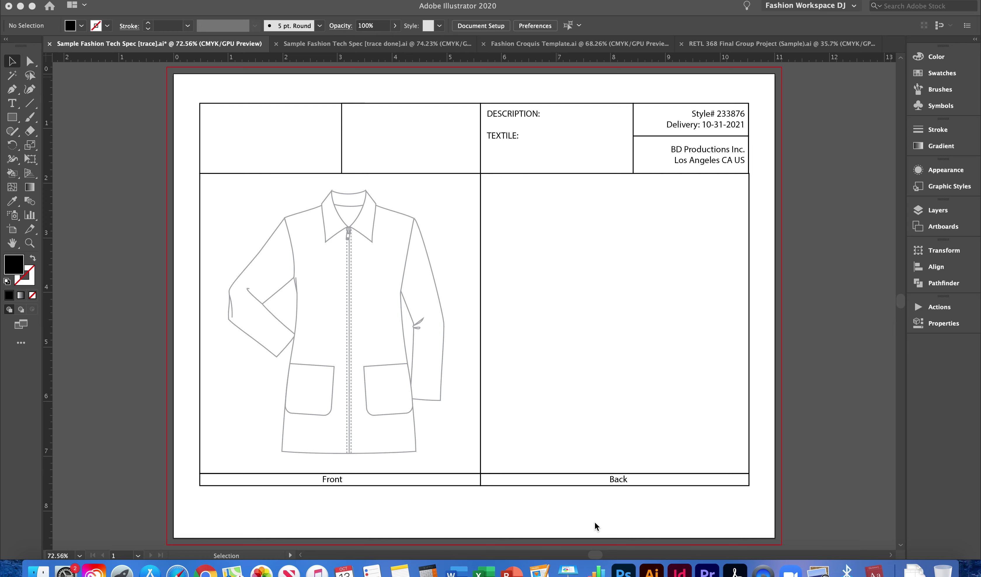
Go back to Sample Fashion Tech Spec [trace].ai and open Layer Options for the Your Coat layer
left_click(109, 47)
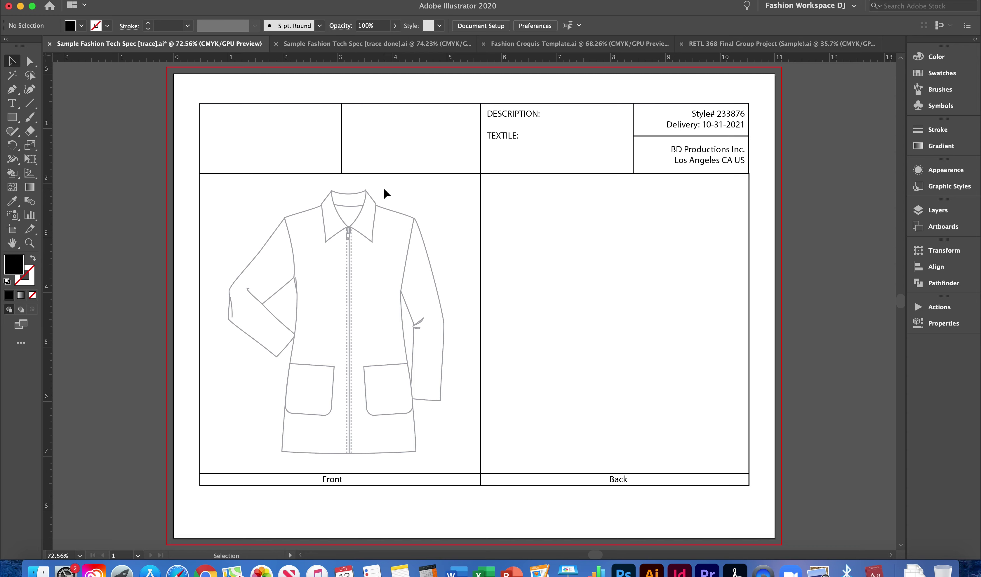
left_click(724, 44)
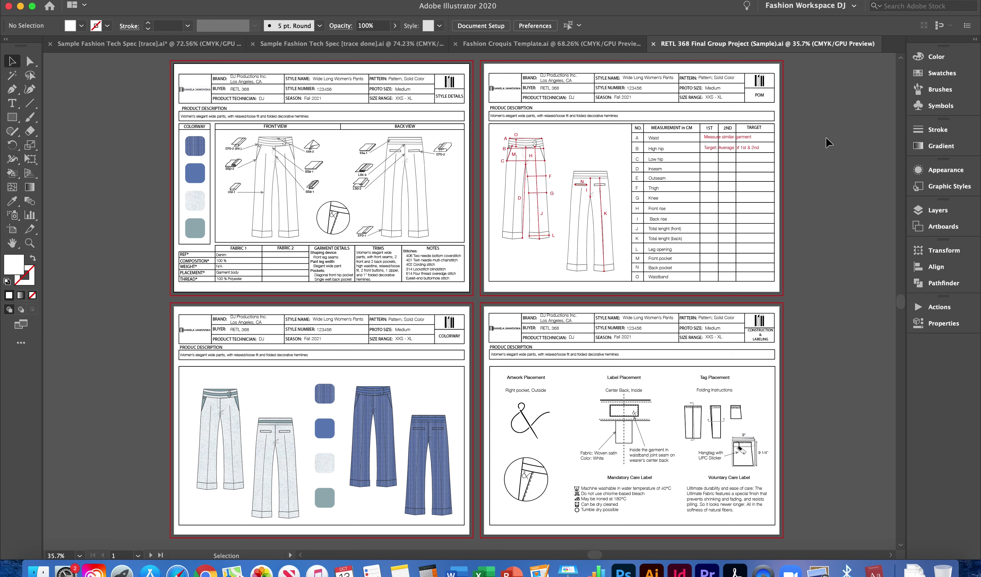
left_click(131, 45)
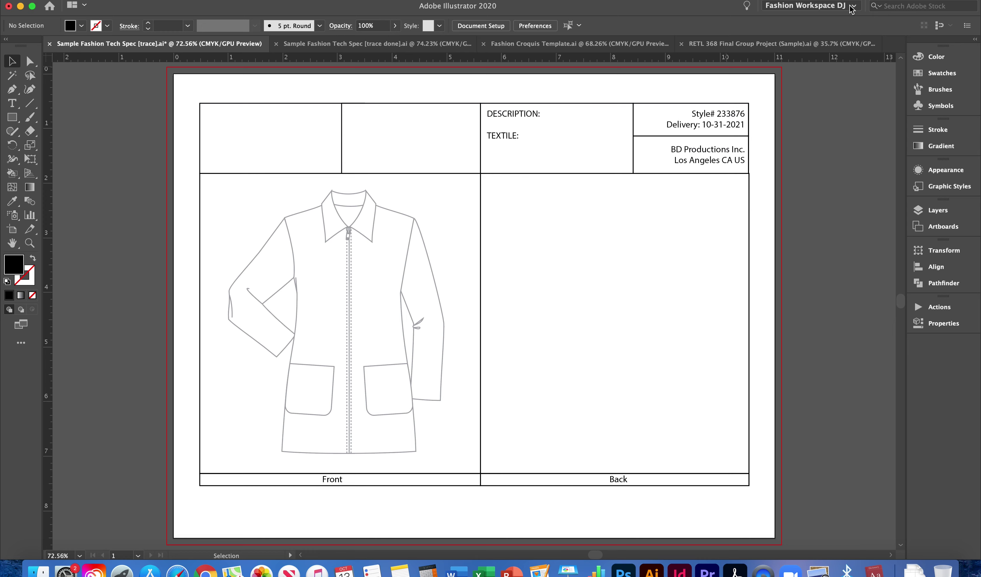
left_click(948, 214)
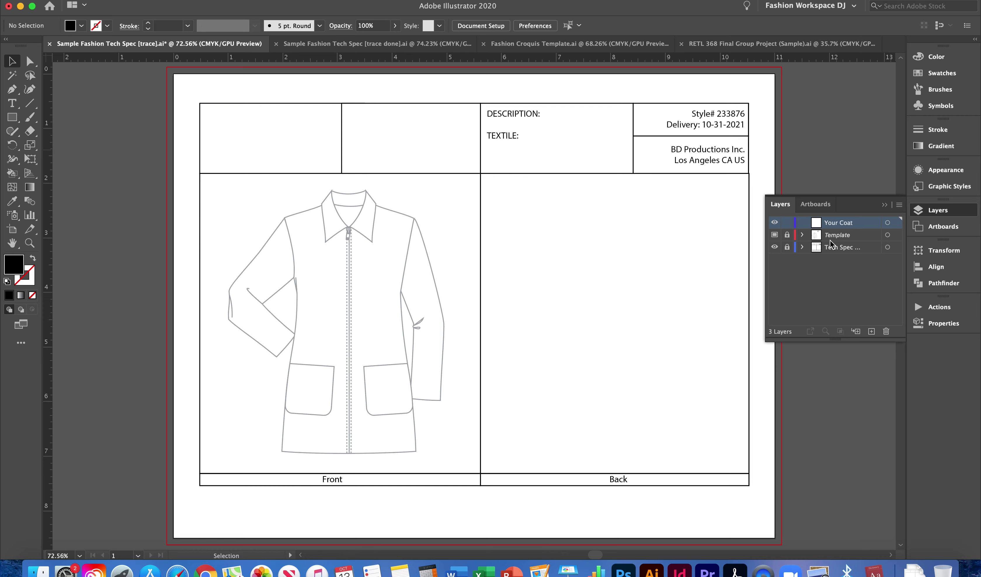
double_click(860, 226)
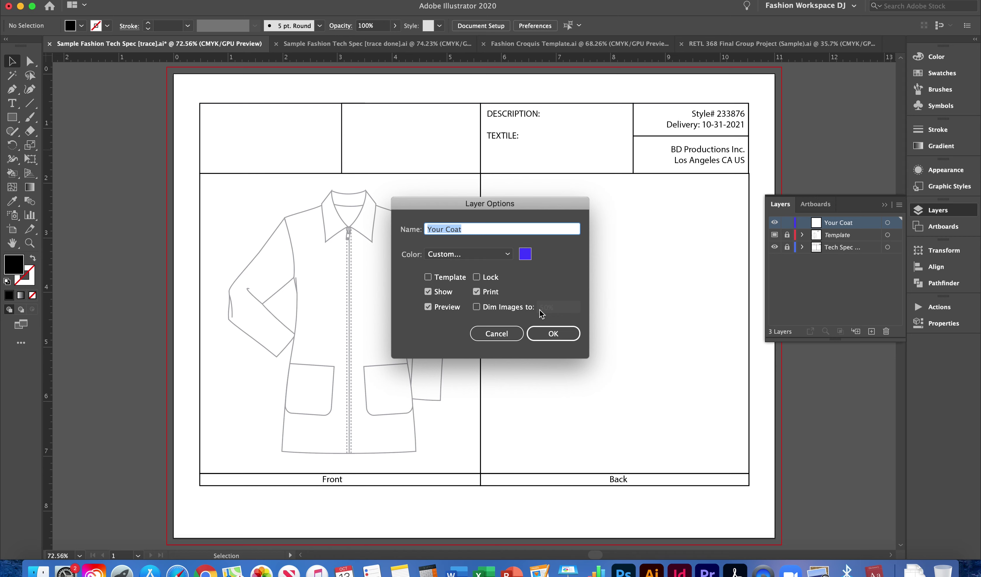
Cancel Layer Options without changes and keep the Layers panel showing
left_click(495, 333)
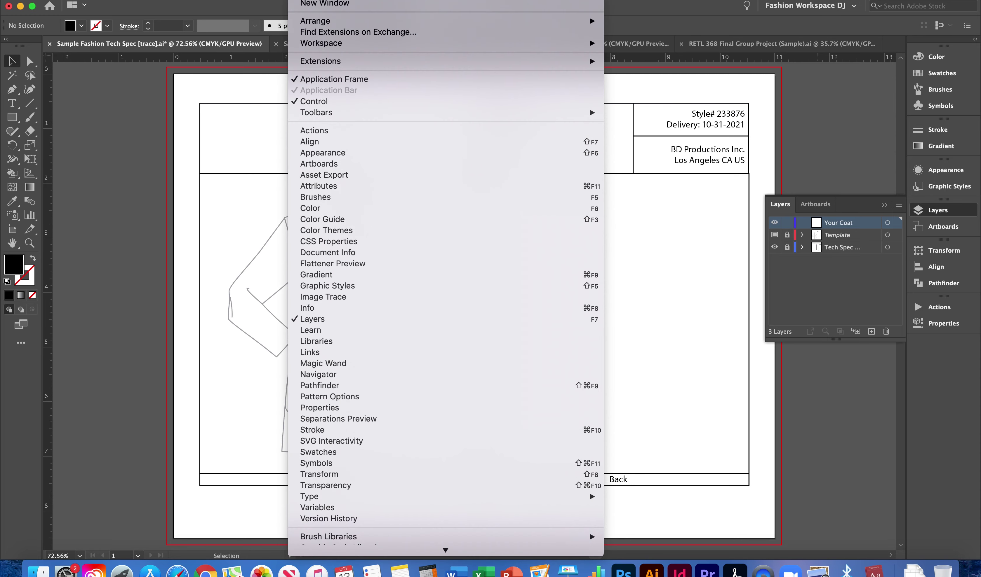
left_click(343, 322)
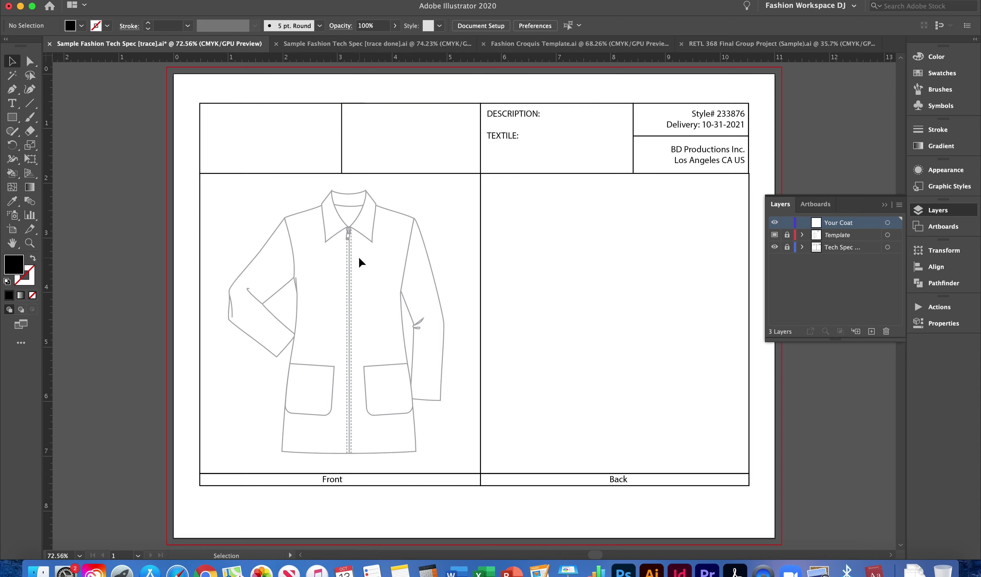
left_click(327, 44)
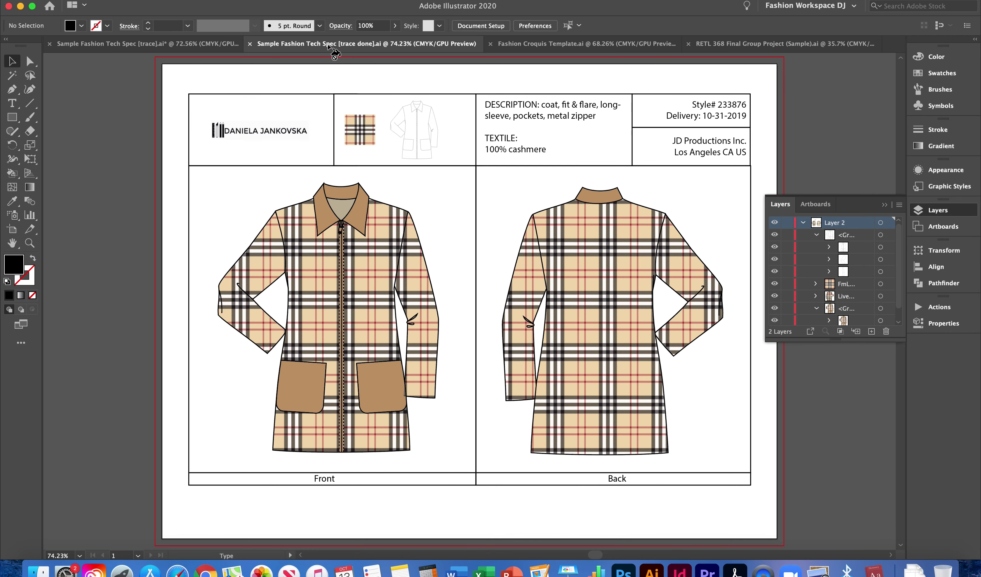
key("ctrl+shift+Tab")
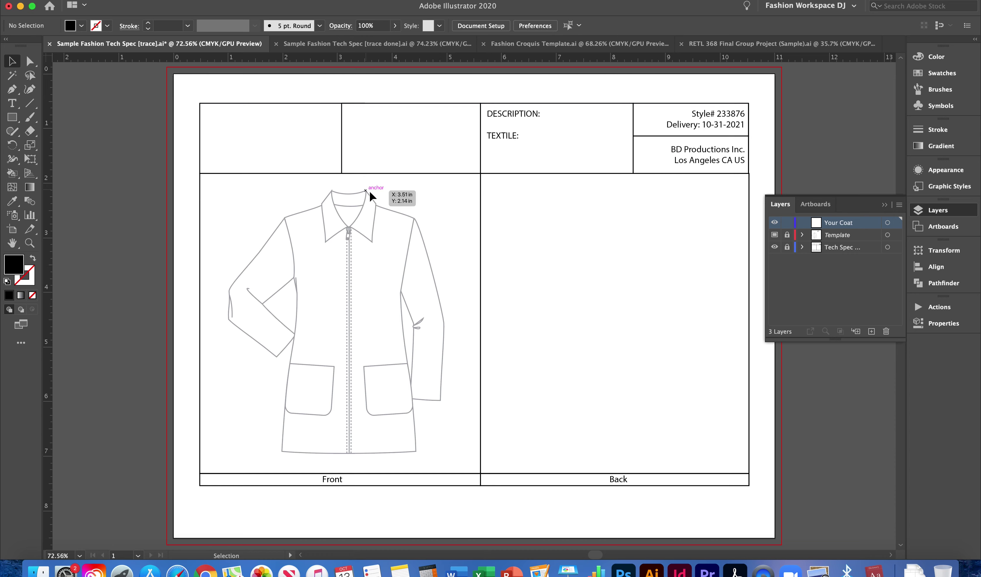
left_click(581, 43)
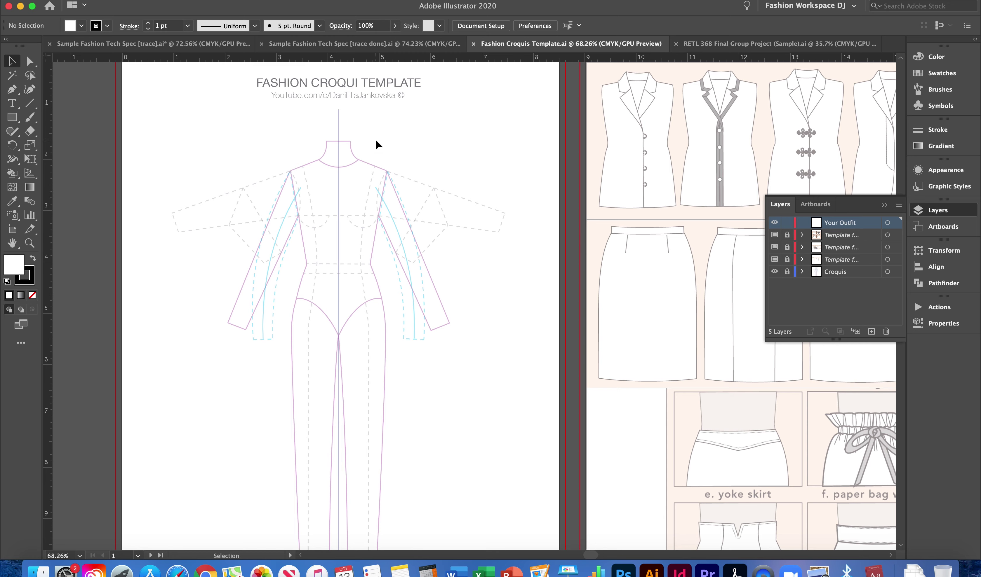
key("super+grave")
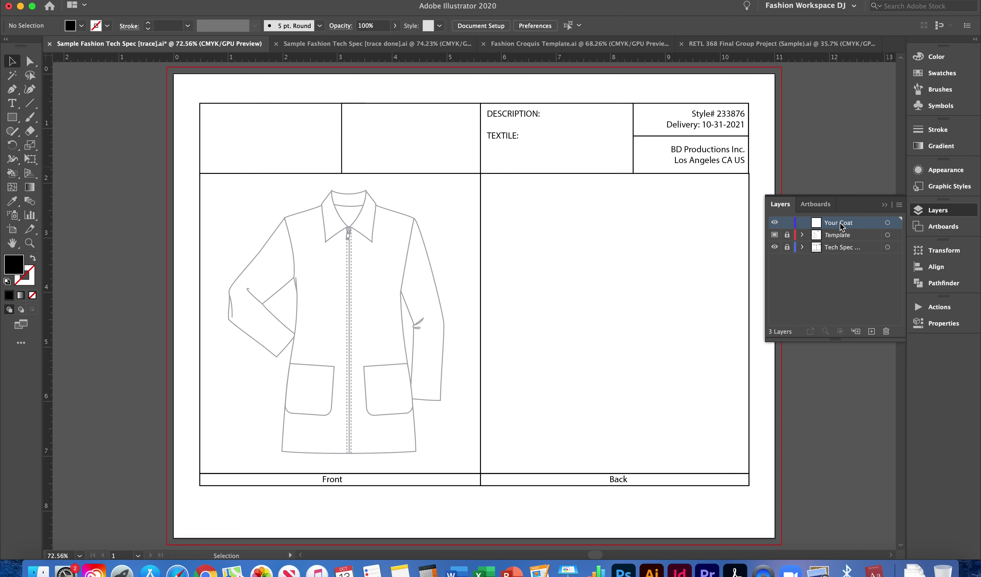
Lock the Template layer, set no fill with black stroke, and float the Pen tools over the canvas
left_click(787, 235)
key("shift+x")
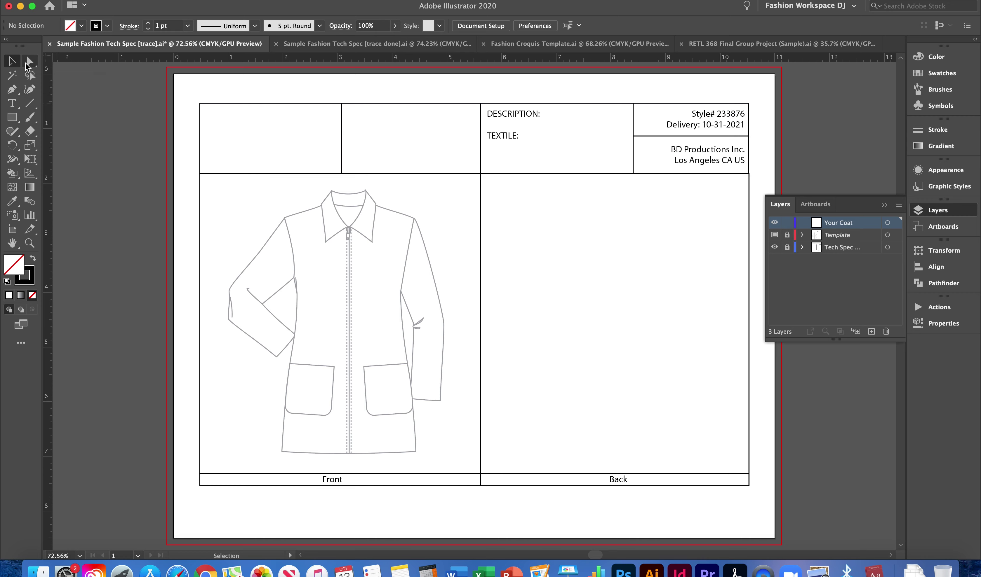
left_click(14, 91)
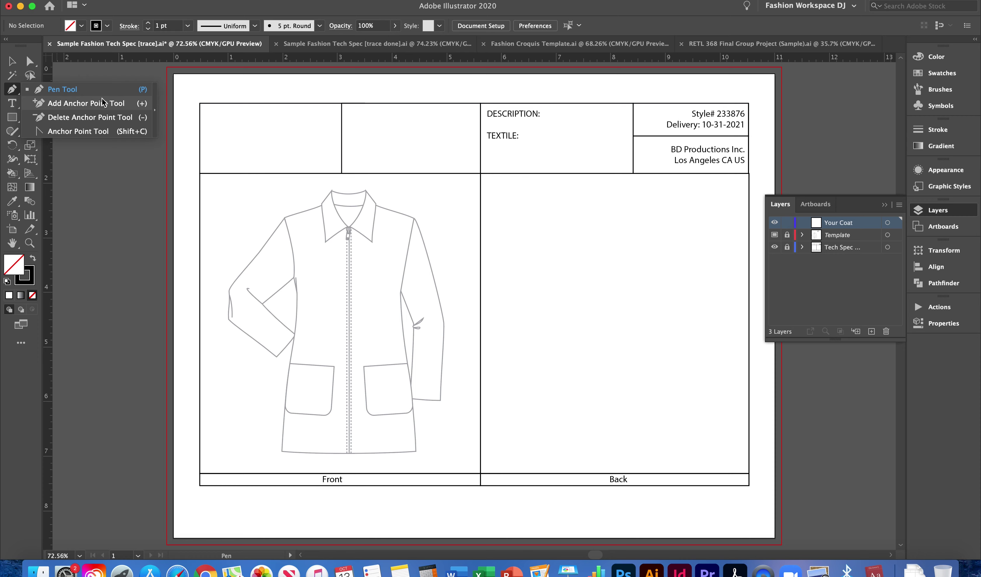
left_click(155, 114)
left_click_drag(62, 101, 450, 174)
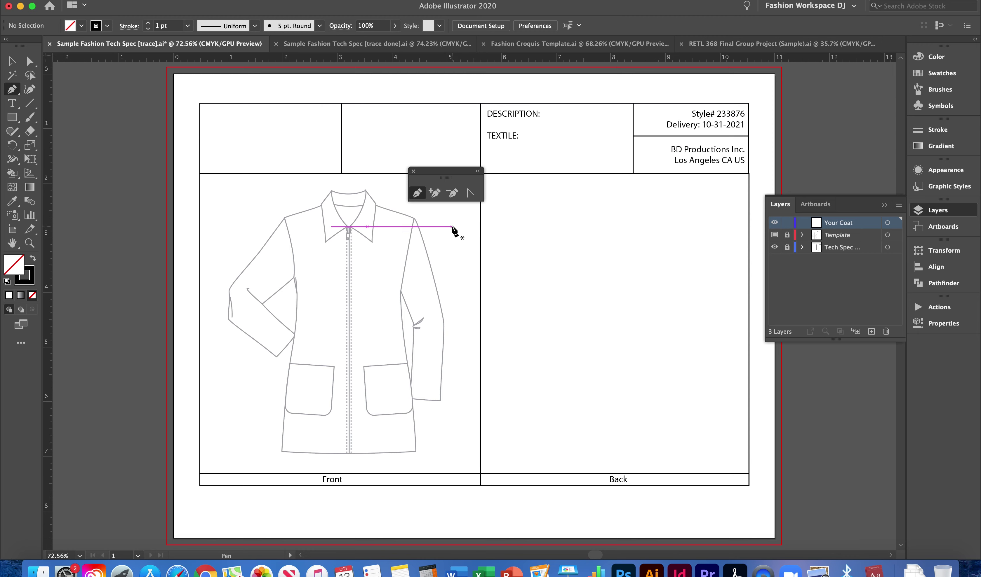
left_click(12, 63)
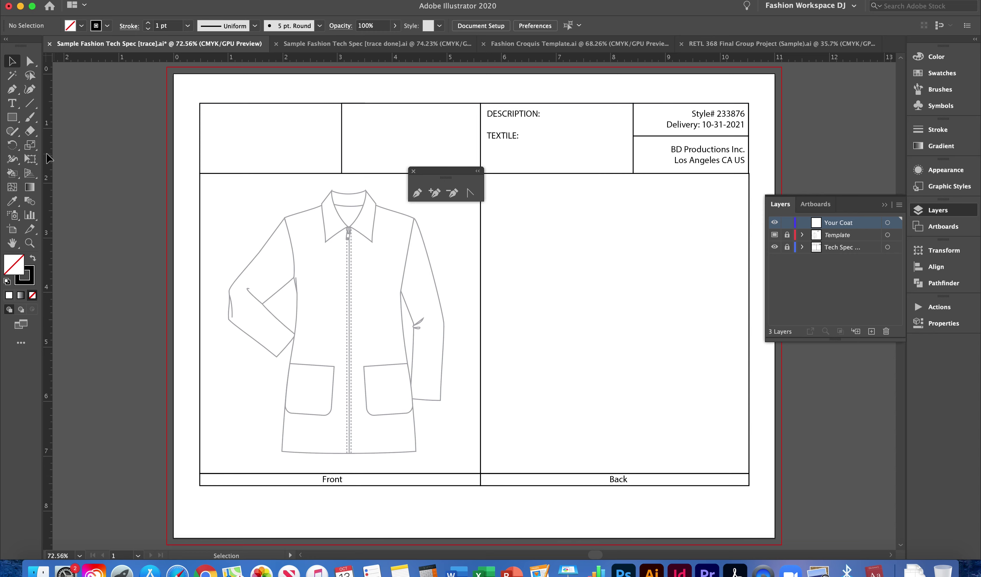
Place a vertical guide along the coat's centre-front zipper
left_click(271, 0)
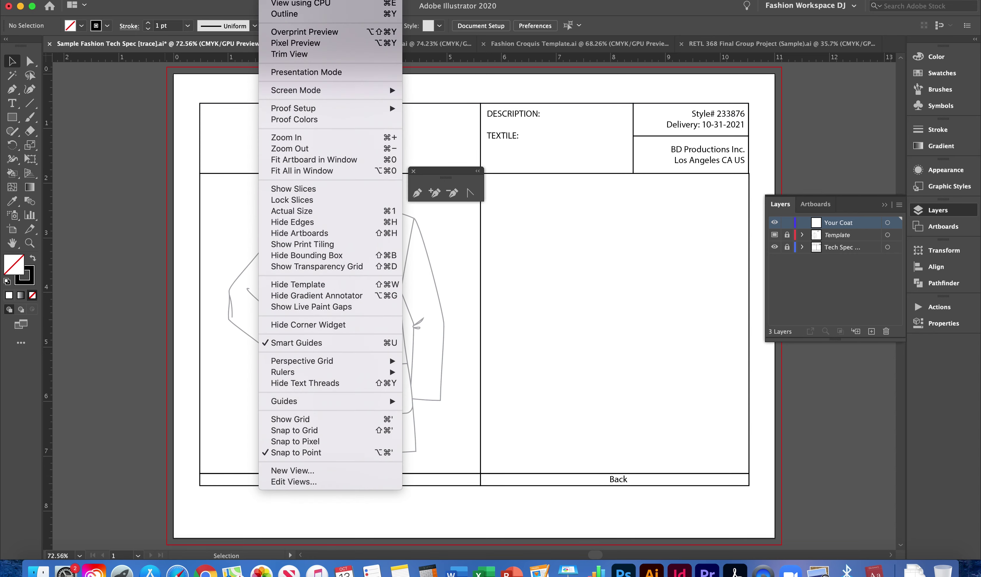
mouse_move(383, 374)
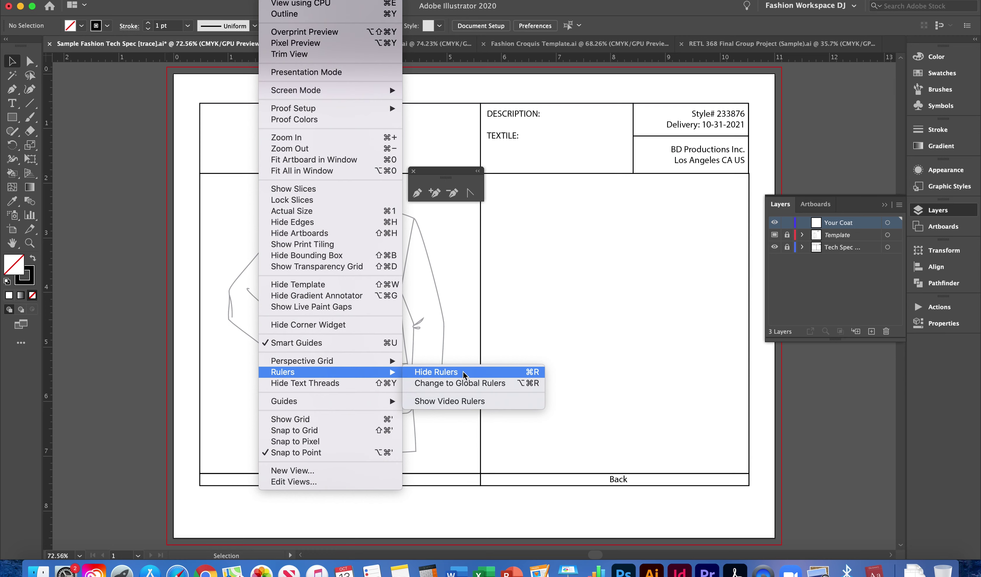
key("Escape")
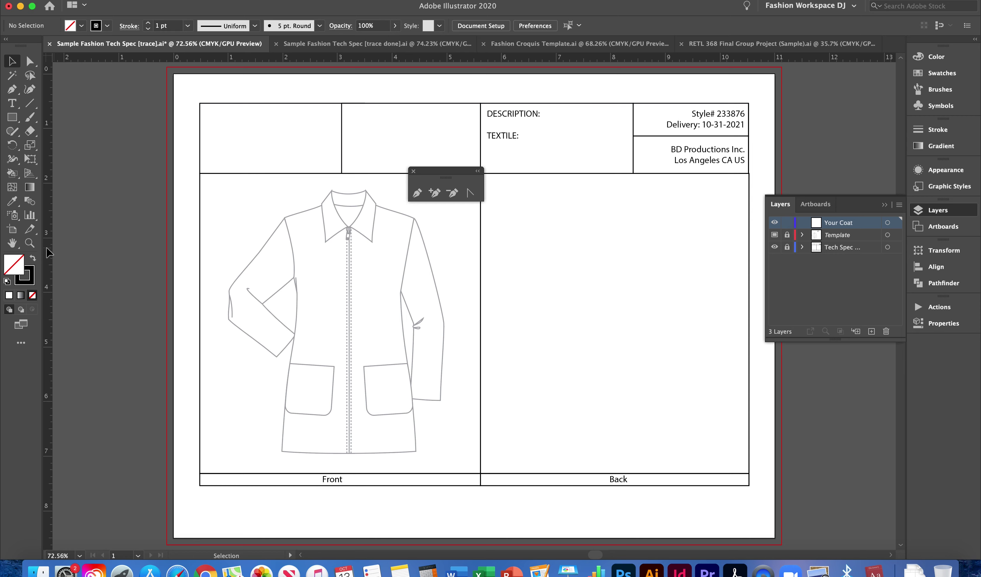
left_click_drag(48, 251, 348, 242)
left_click_drag(349, 242, 347, 243)
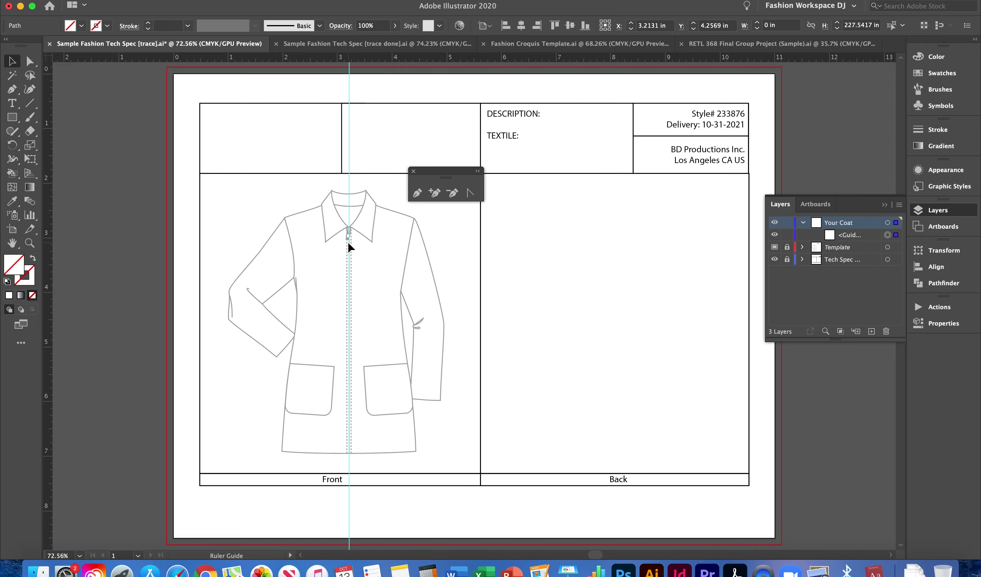
Zoom out to about 207% so the whole collar, zipper and upper sleeves show
scroll(348, 230, "up", 3)
scroll(348, 227, "up", 5)
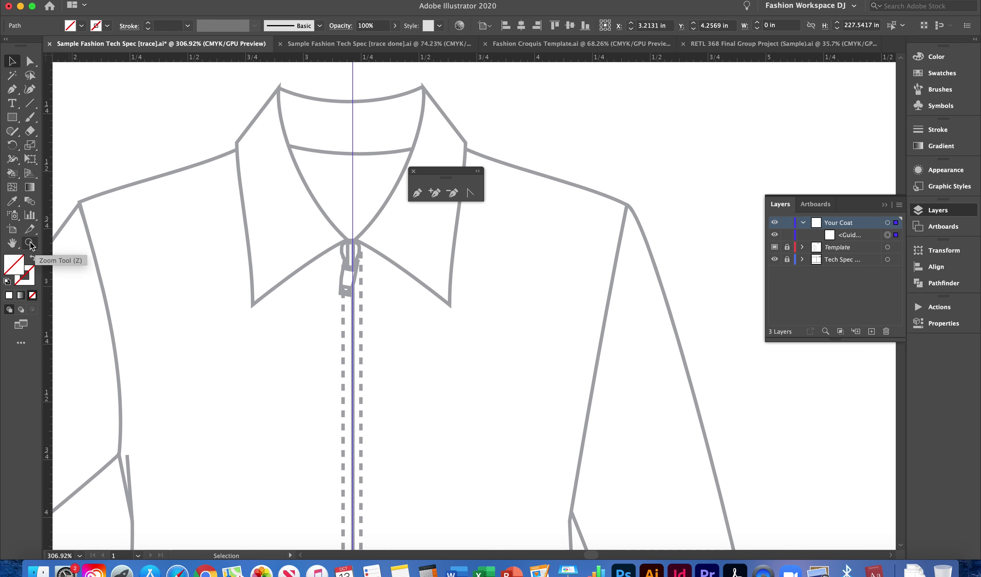
left_click(80, 556)
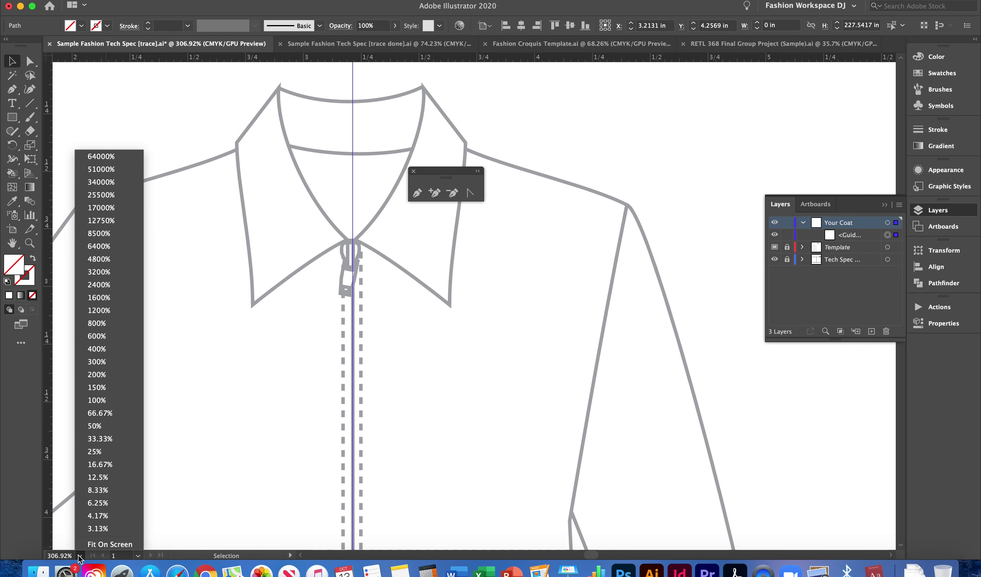
scroll(358, 165, "down", 3)
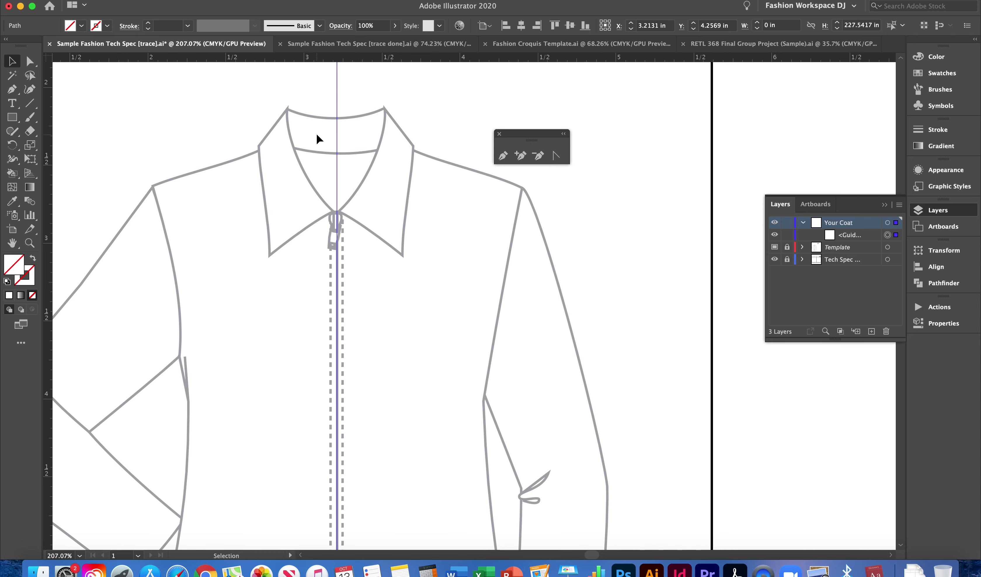
key("p")
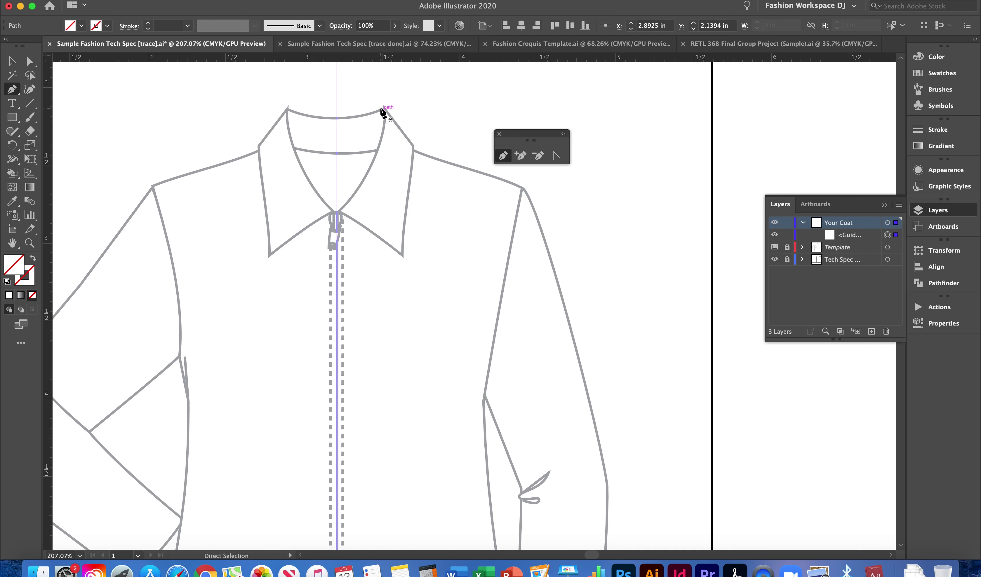
left_click(287, 108)
left_click(388, 102)
left_click(382, 145)
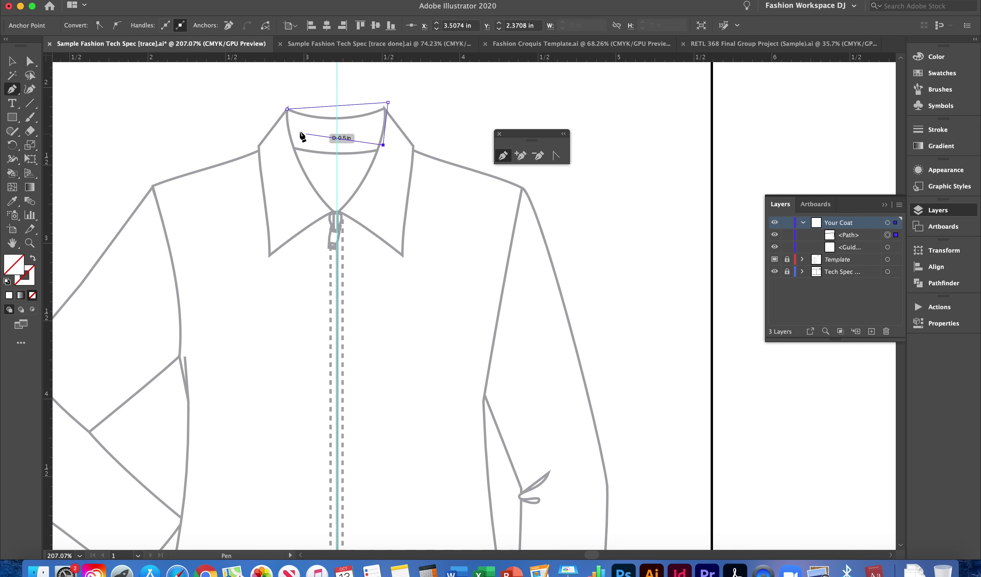
left_click(296, 131)
left_click(287, 110)
key("super+z")
key("super+z")
key("super+z")
key("super+z")
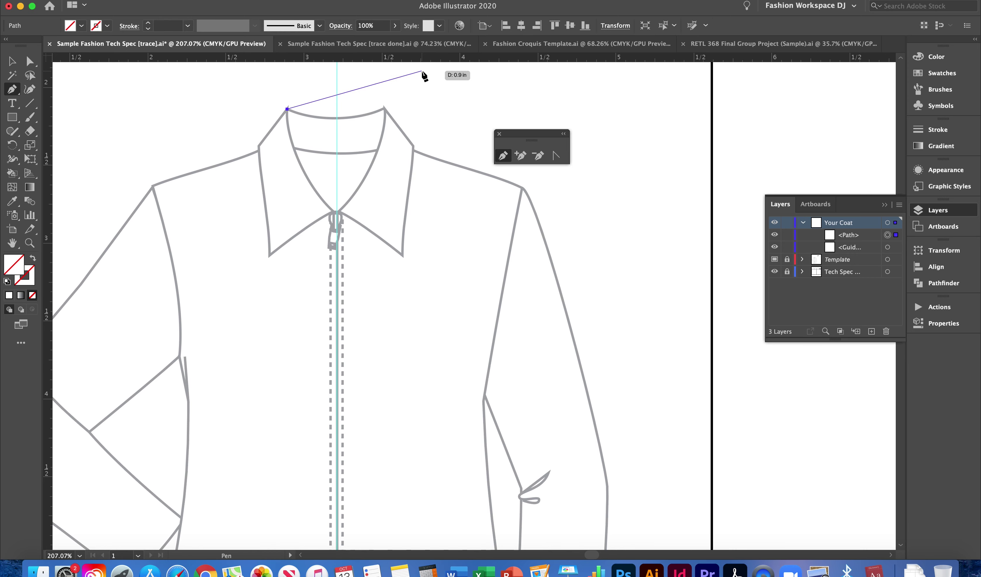
left_click_drag(287, 109, 305, 119)
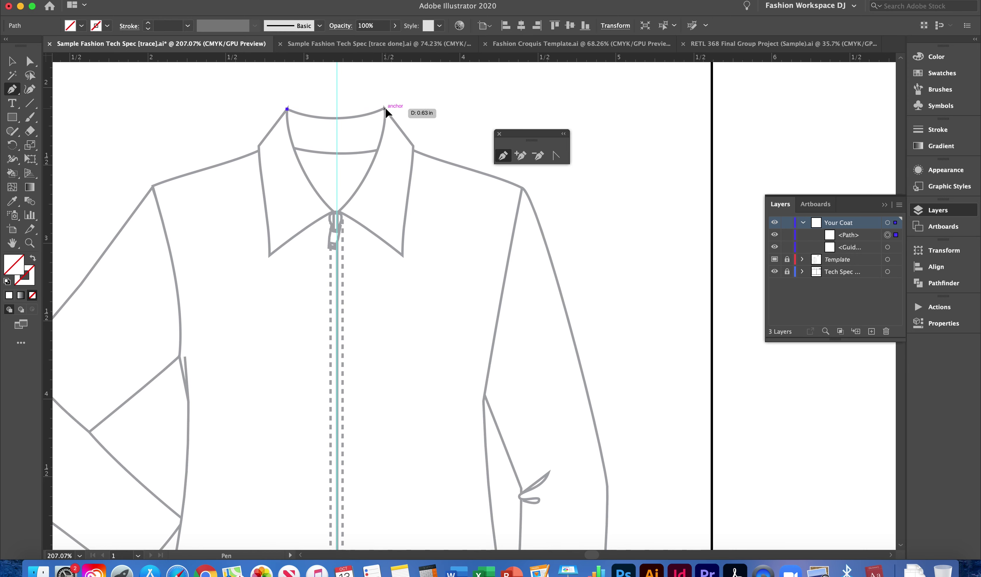
left_click_drag(384, 108, 452, 88)
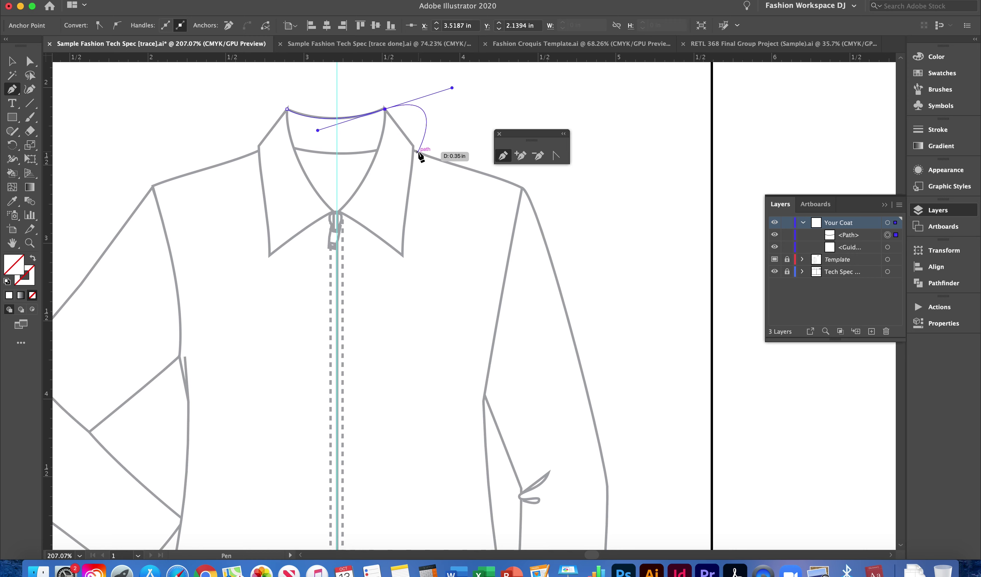
left_click(385, 108)
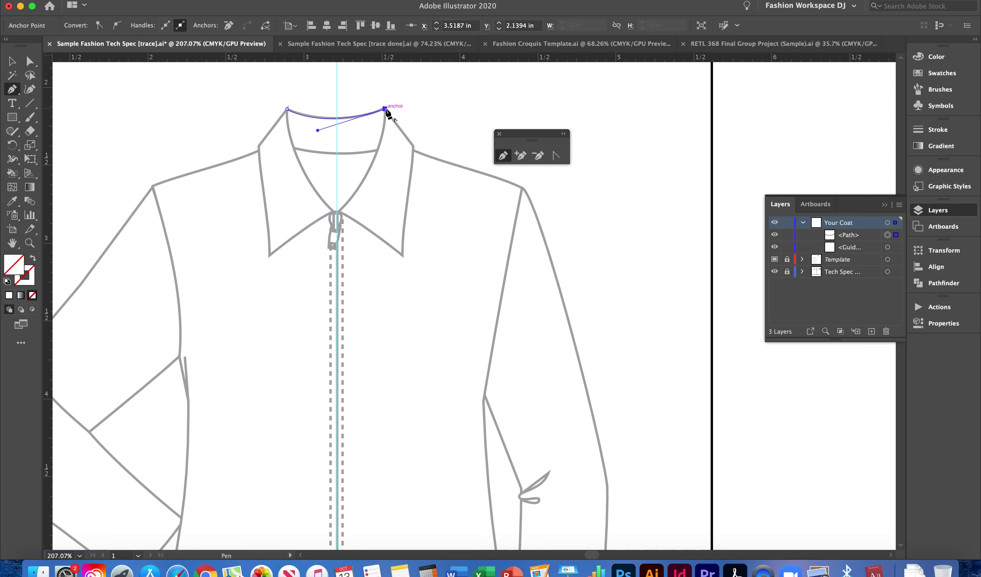
left_click(414, 147, "super")
key("super+z")
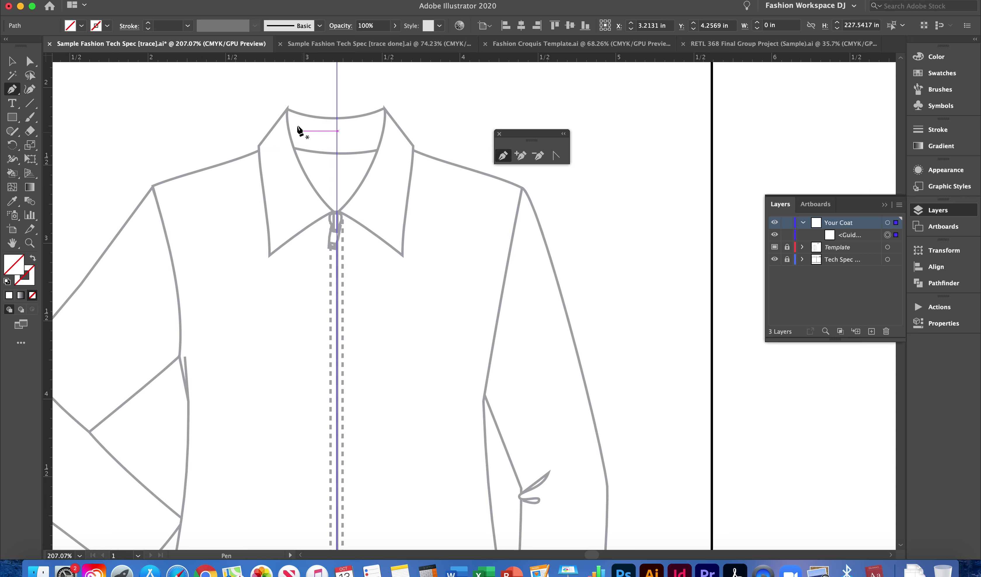
Trace the collar stand as a closed four-corner path between the collar tips and shoulder points
left_click(287, 108)
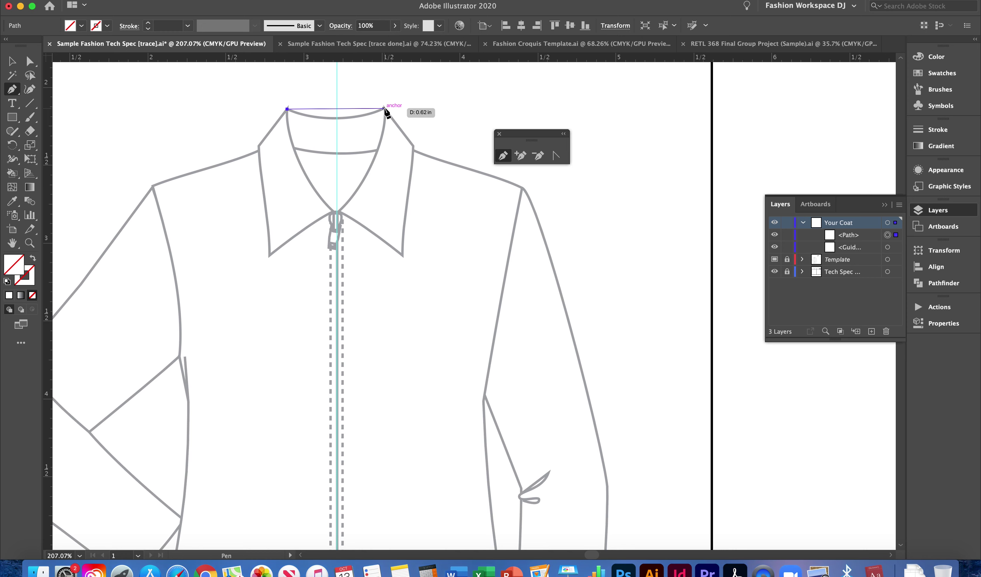
left_click(384, 109)
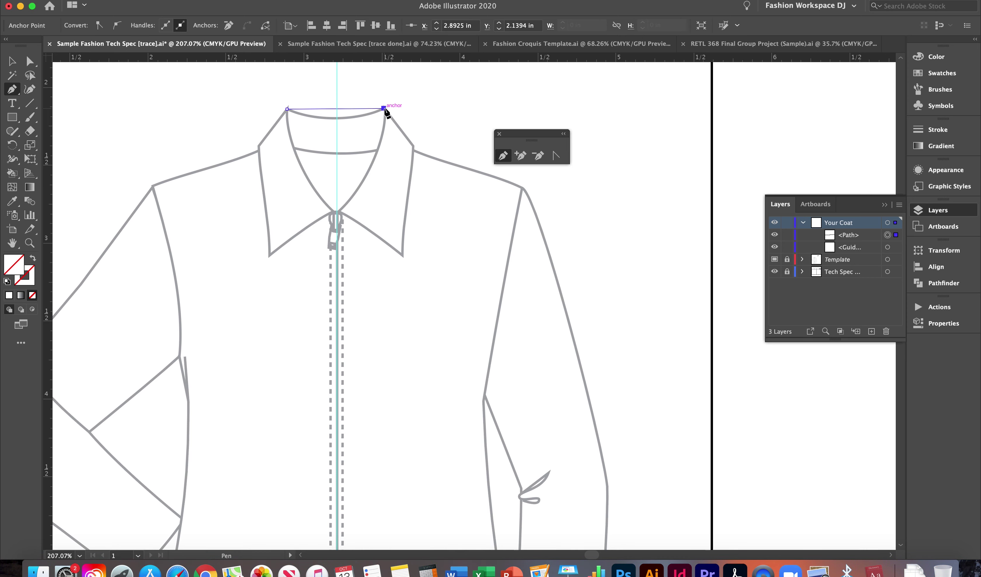
left_click(414, 147)
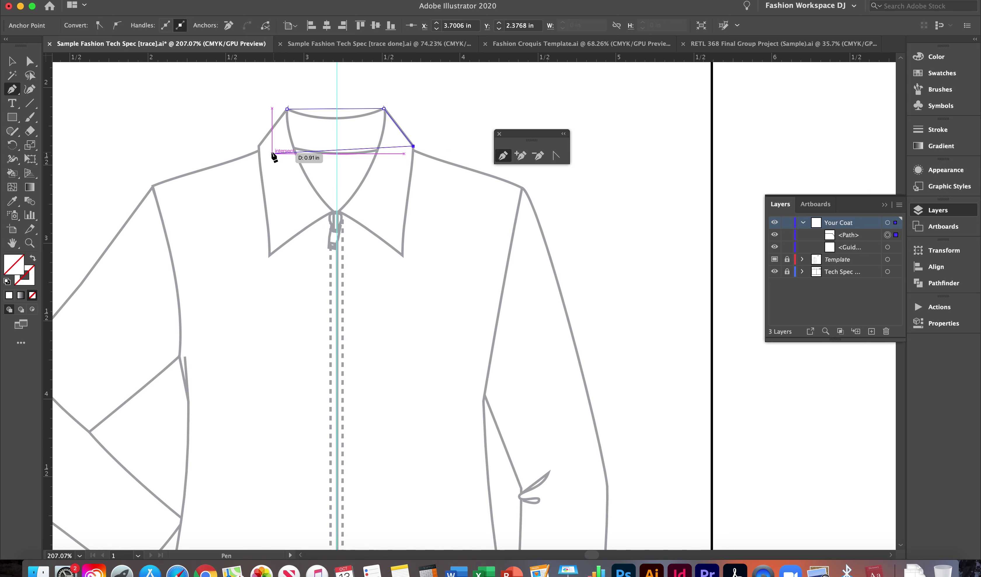
left_click(258, 146)
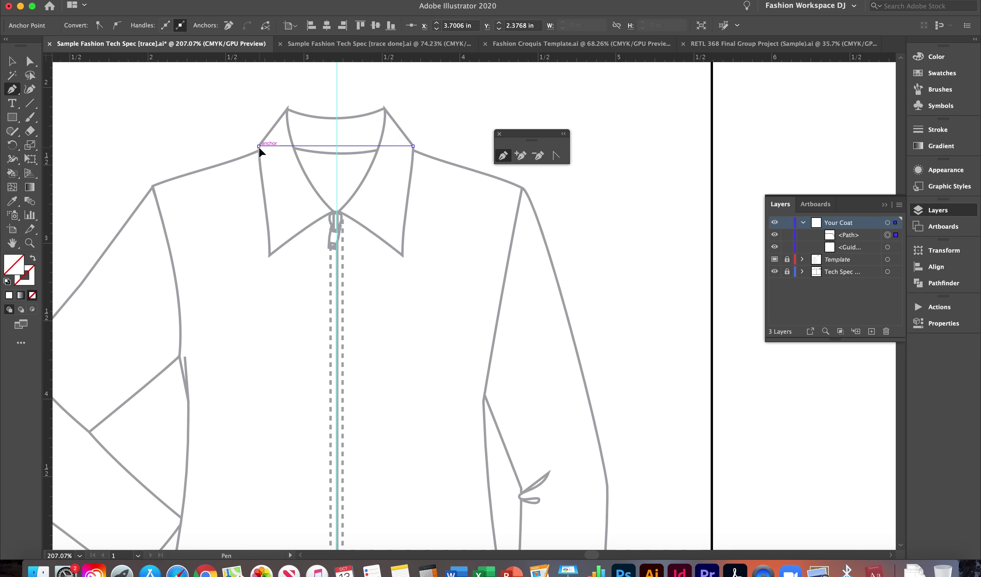
left_click(287, 110)
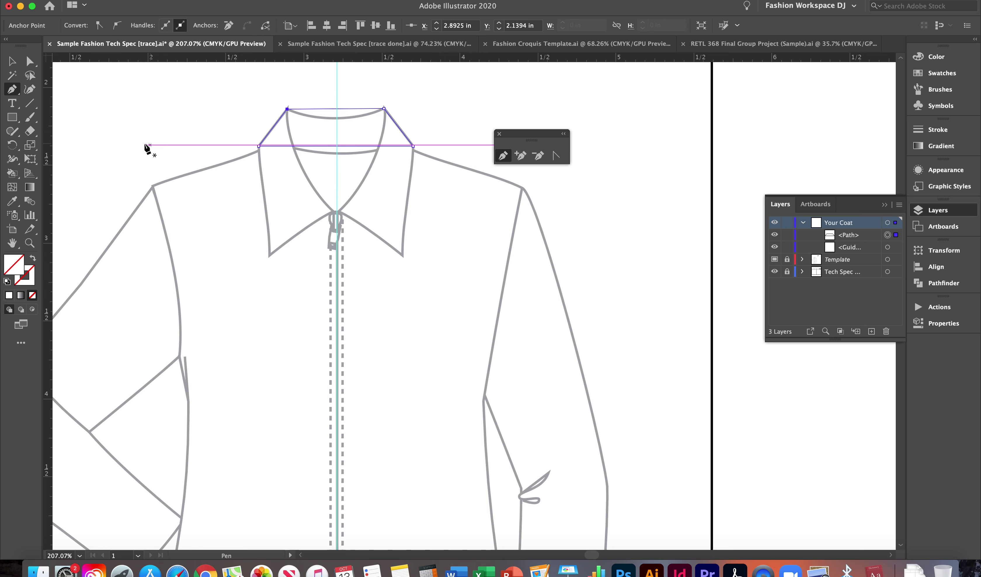
key("super")
left_click(12, 65)
left_click(175, 110)
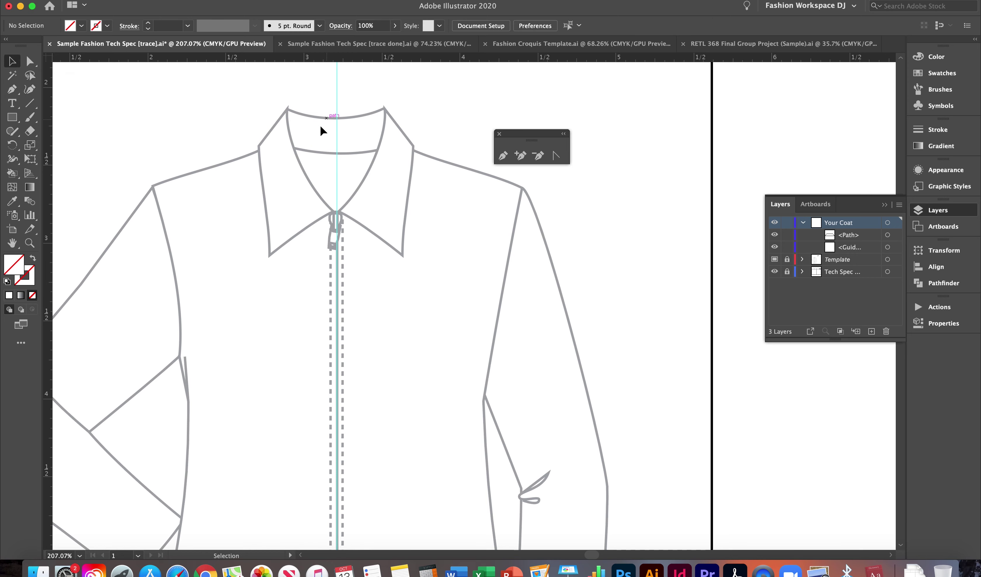
left_click(302, 112)
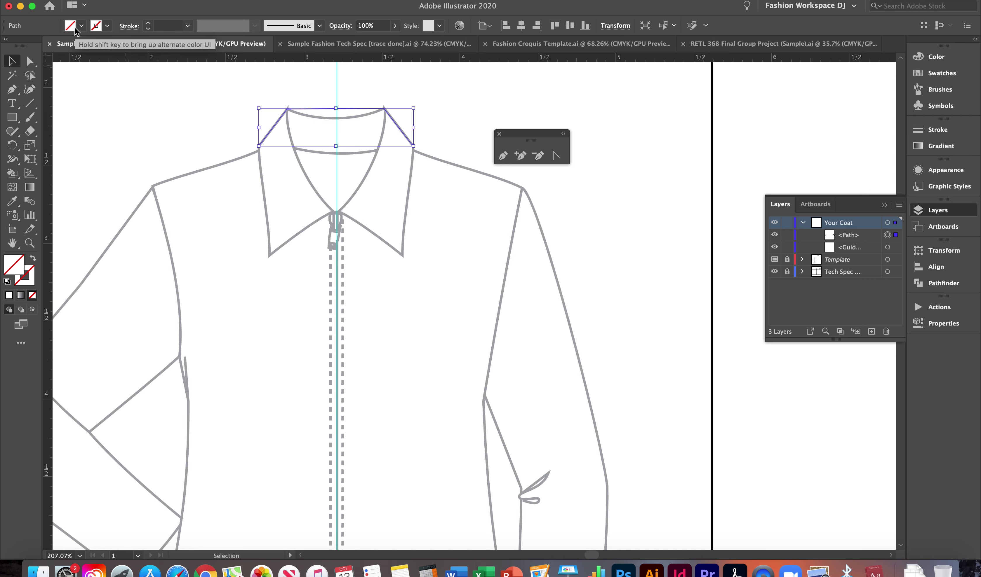
Give the collar stand outline a black stroke of 0.75 pt
left_click(106, 26)
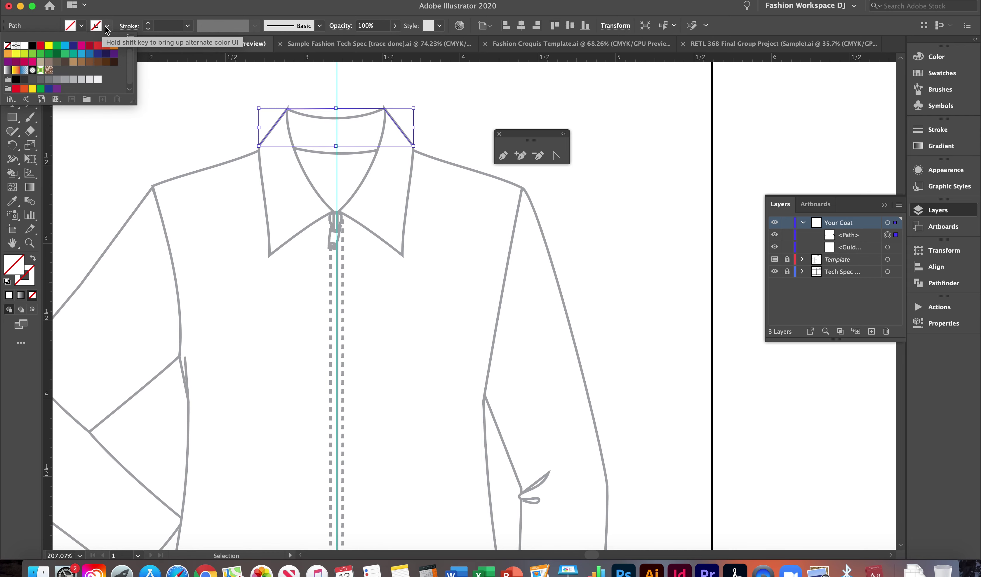
left_click(32, 46)
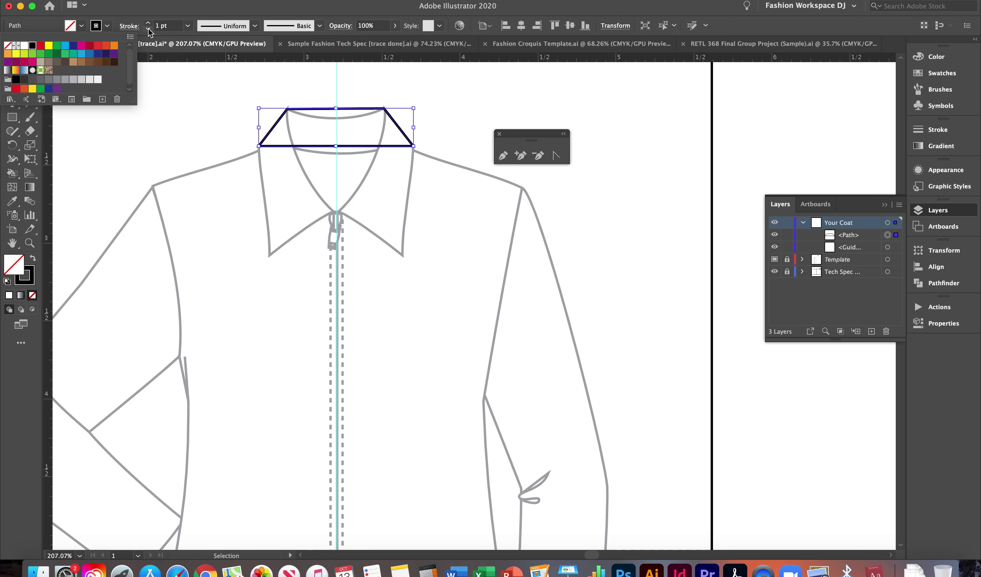
key("Escape")
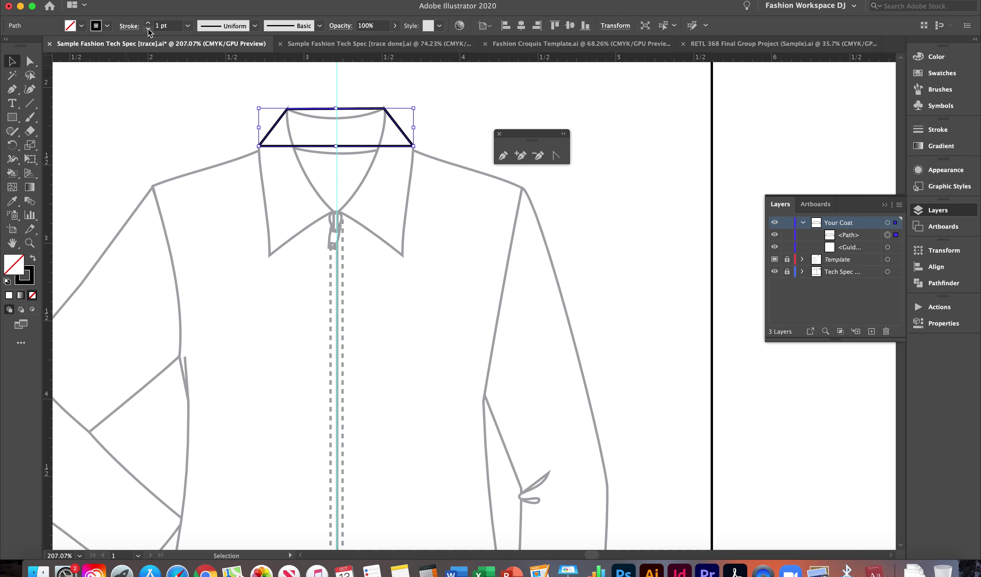
left_click(148, 30)
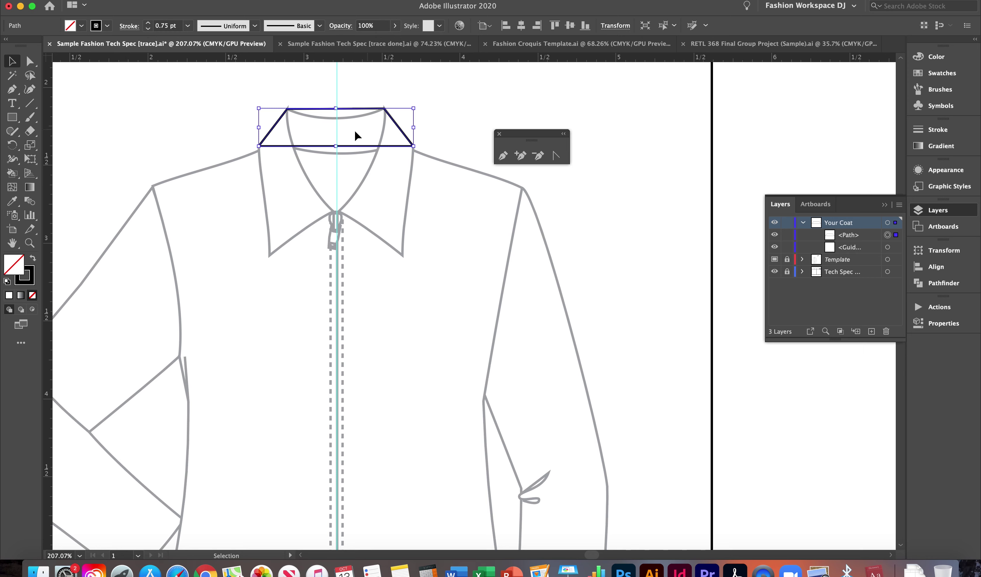
Bend the collar stand's straight top and bottom edges downward into arcs with the Anchor Point tool
left_click(557, 156)
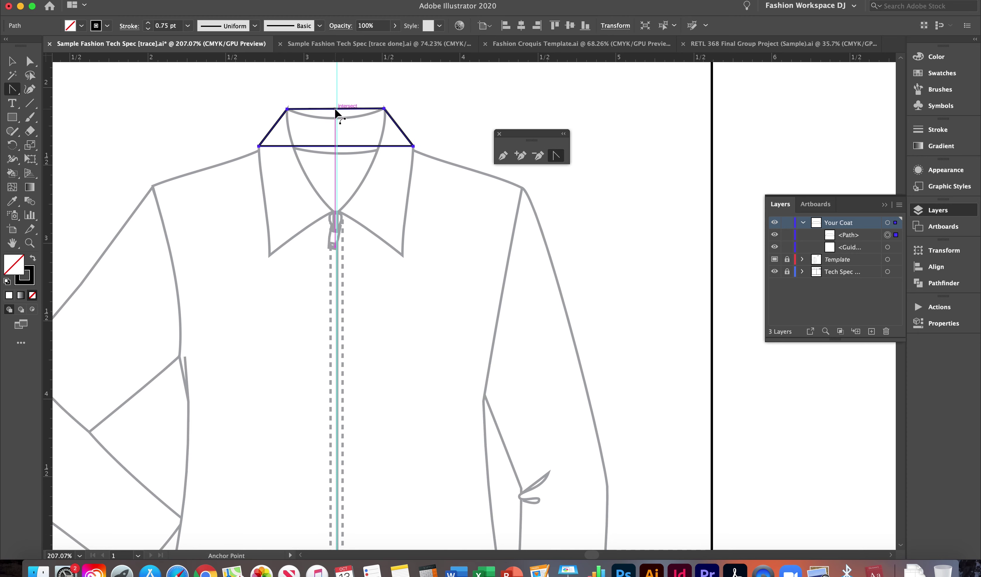
scroll(338, 113, "up", 8)
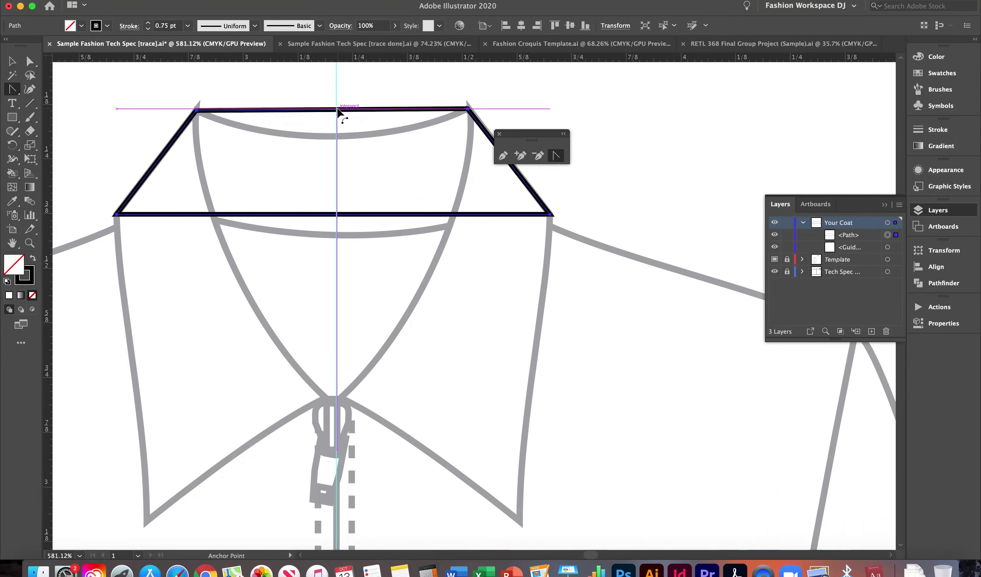
left_click_drag(338, 114, 336, 138)
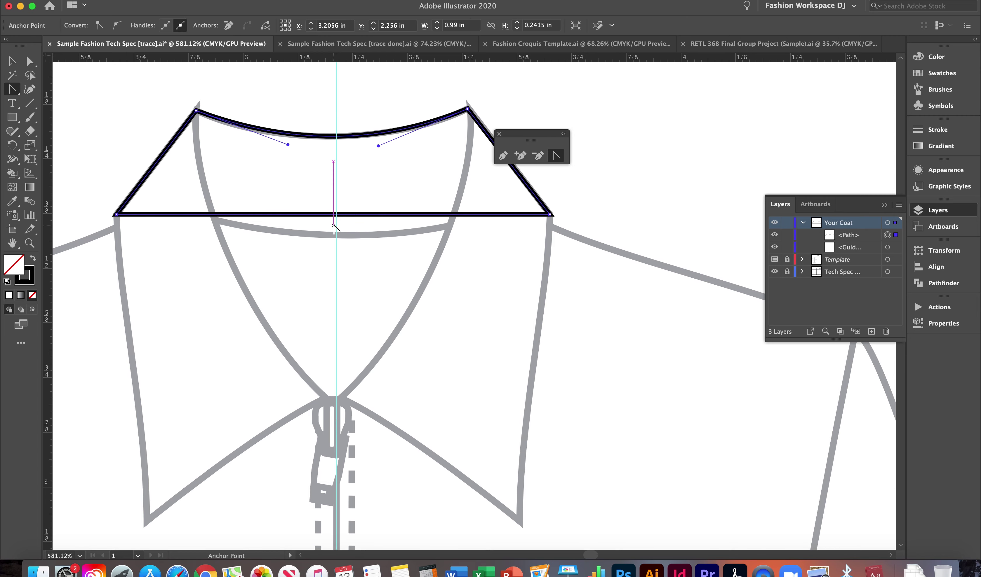
left_click_drag(336, 215, 337, 236)
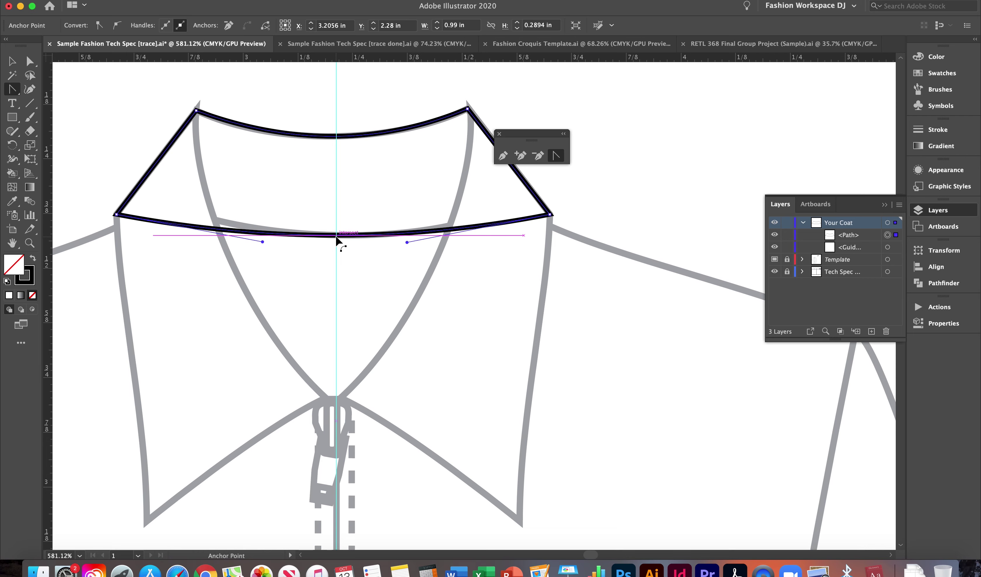
scroll(440, 227, "down", 5)
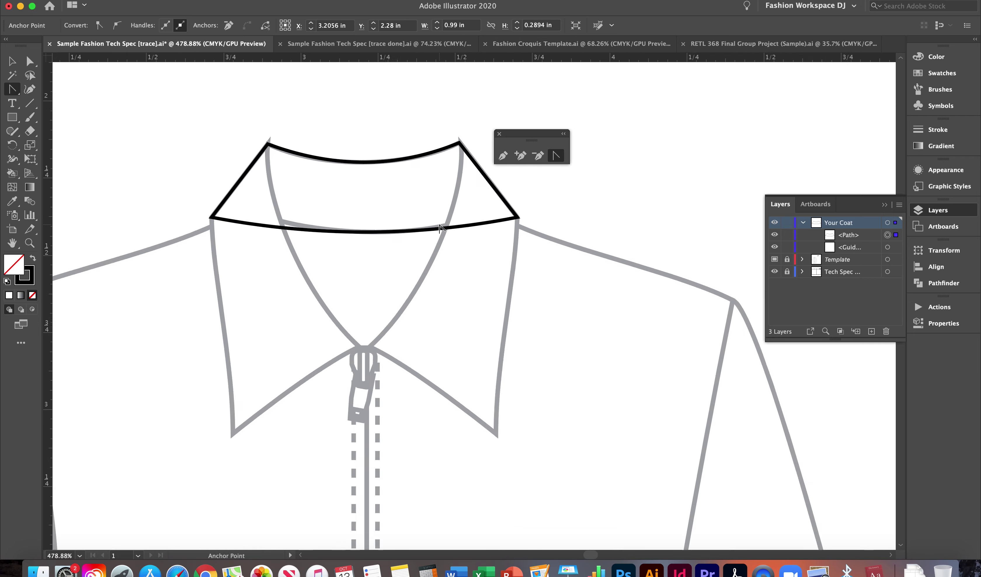
scroll(440, 227, "up", 4)
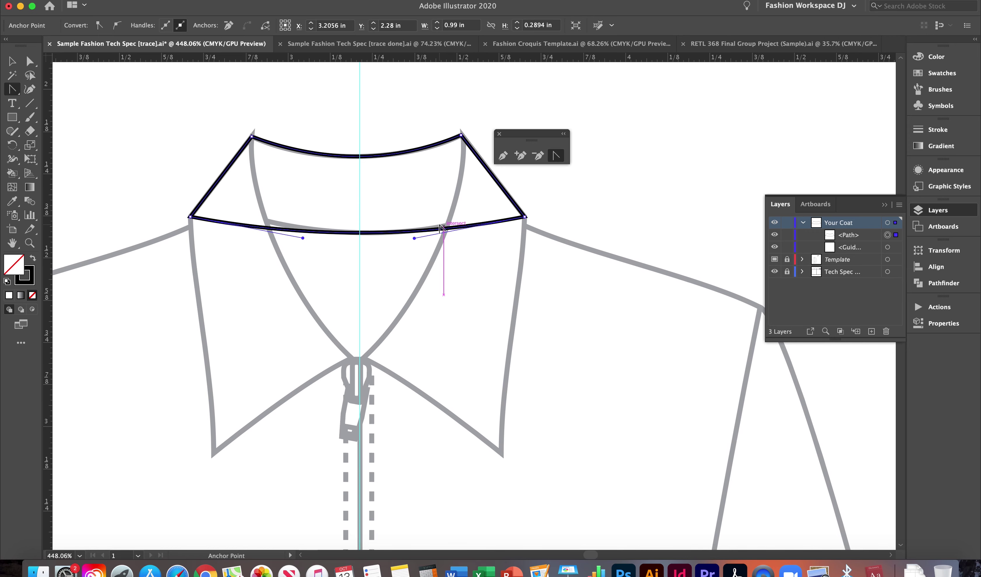
scroll(442, 227, "down", 2)
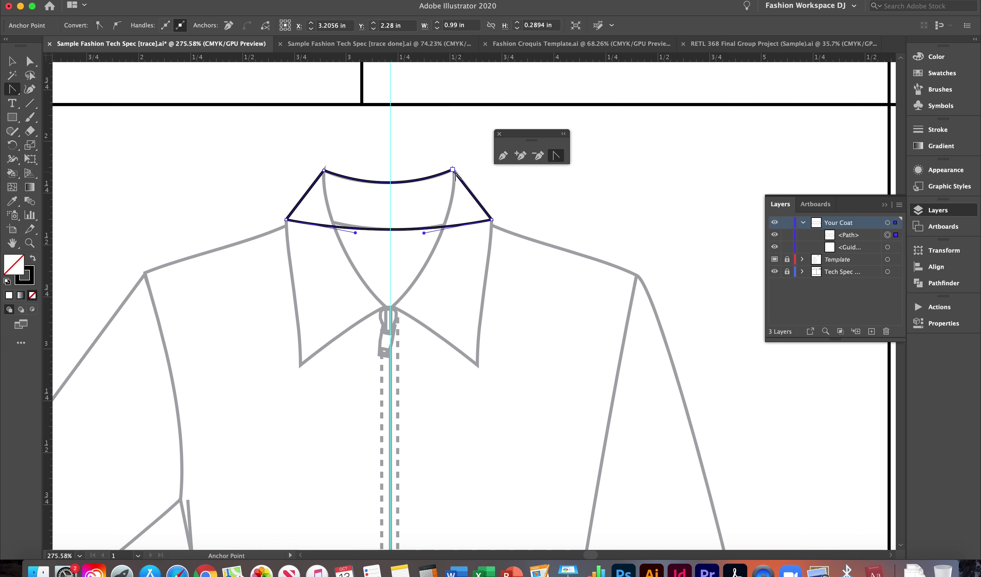
Lock the collar stand and outline the right collar flap as a closed four-corner path
left_click(787, 237)
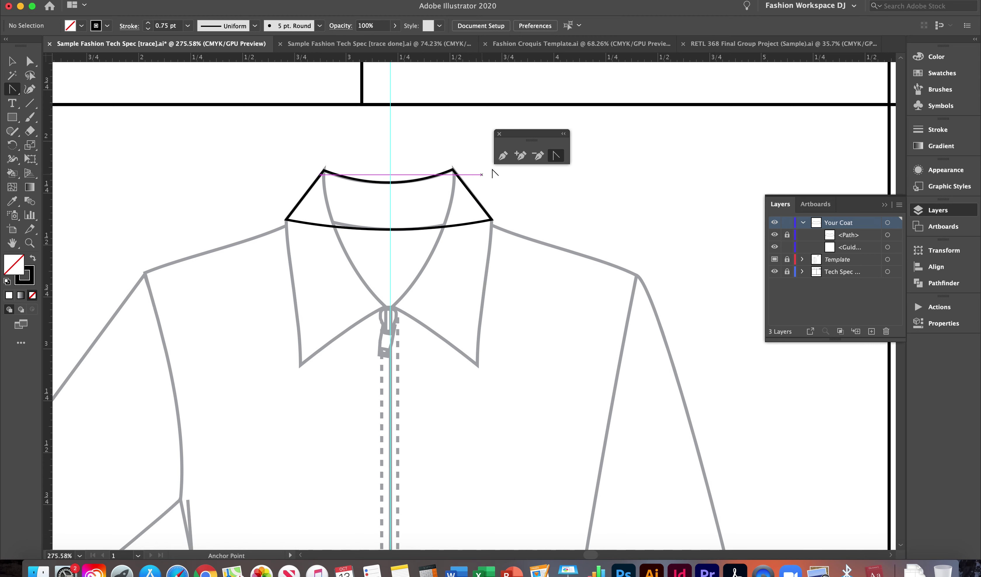
left_click(503, 157)
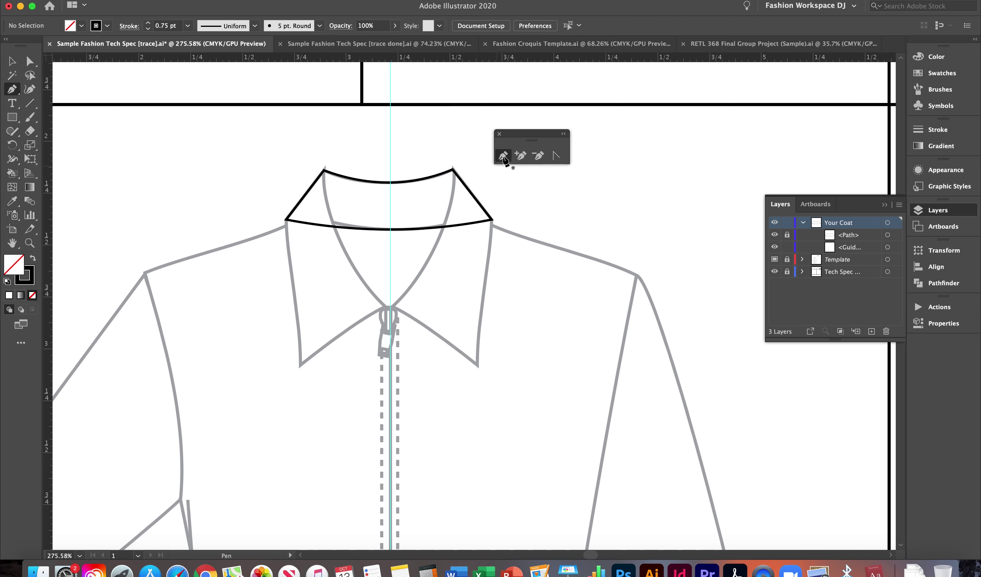
left_click(452, 169)
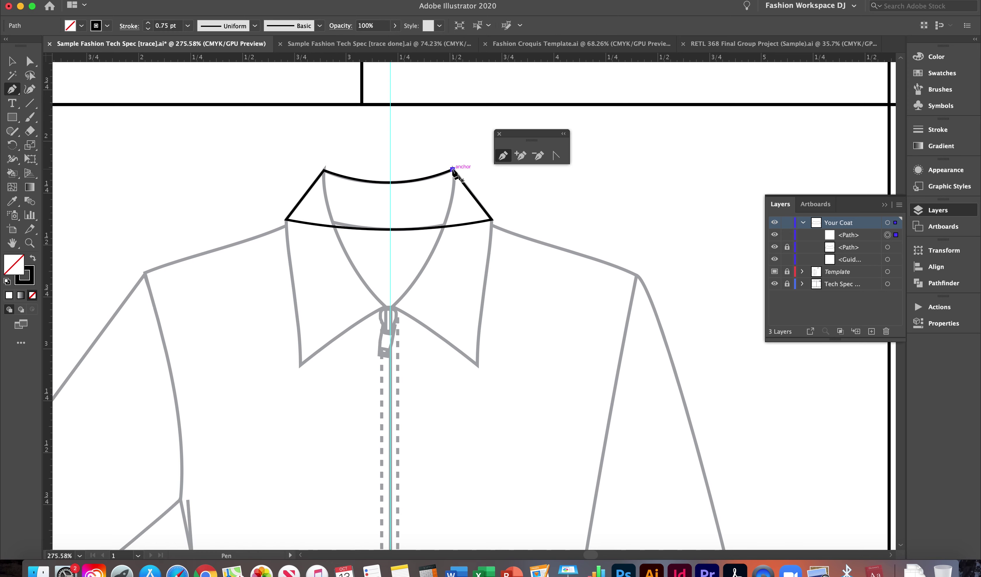
left_click(491, 219)
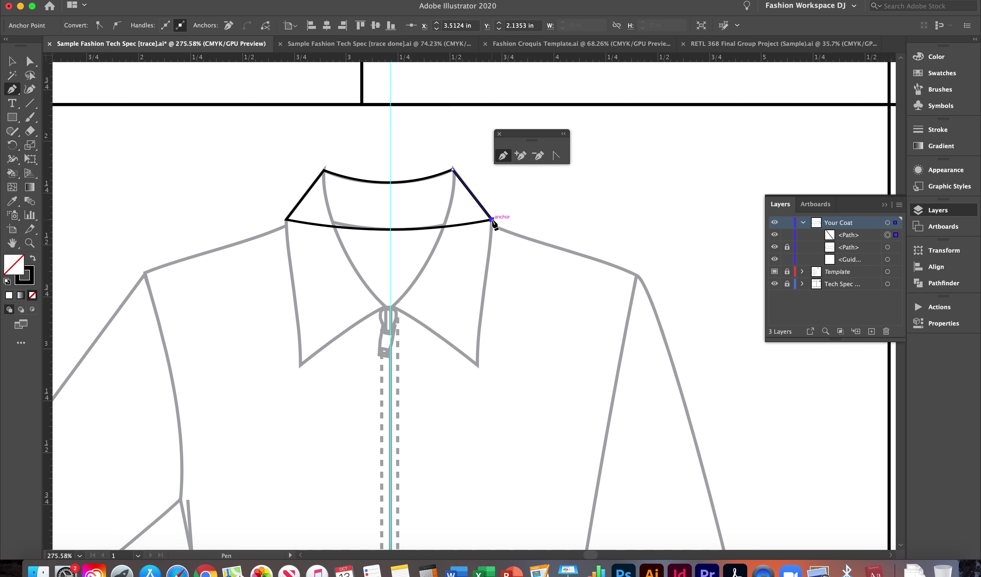
left_click(477, 365)
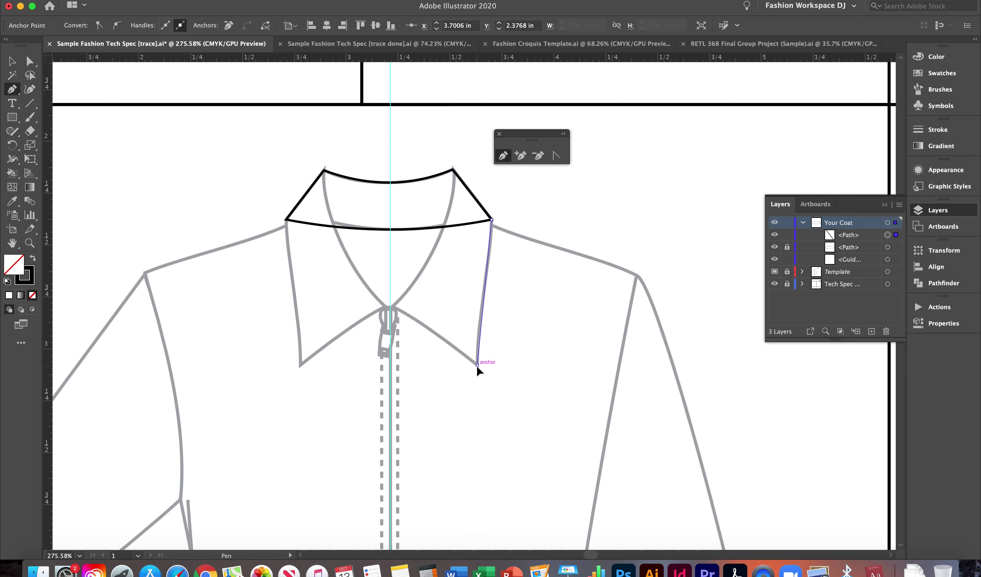
left_click(391, 307)
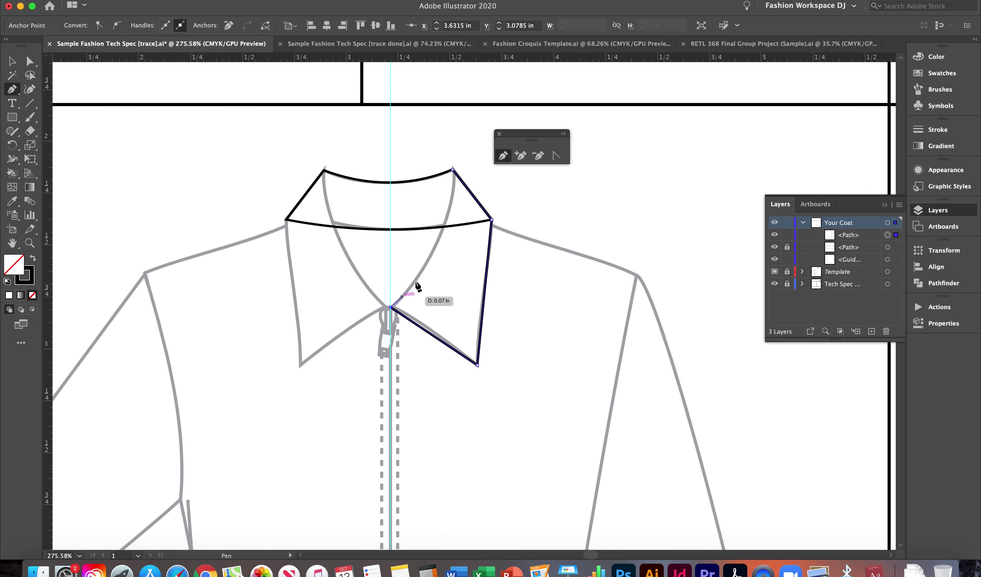
left_click(452, 169)
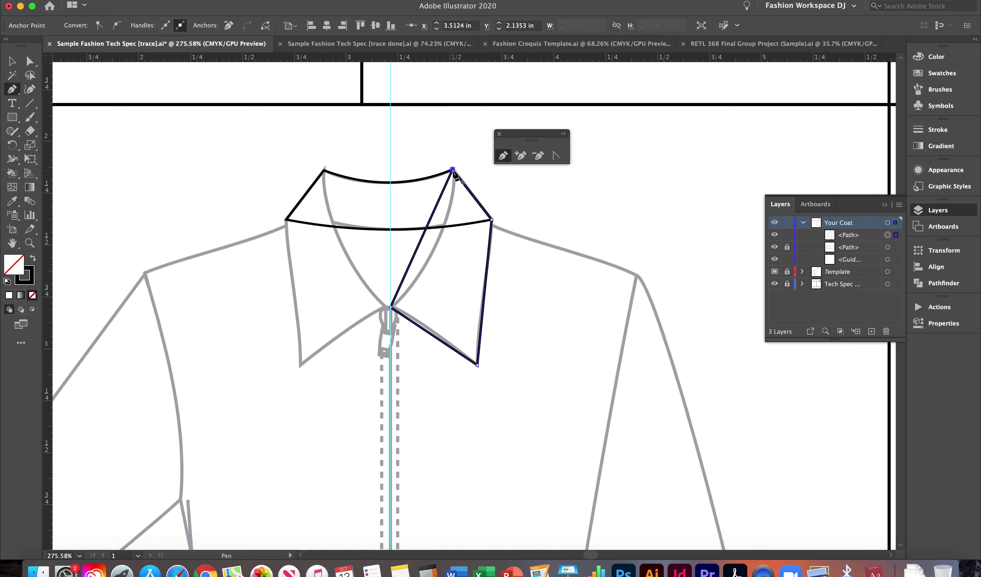
left_click(555, 155)
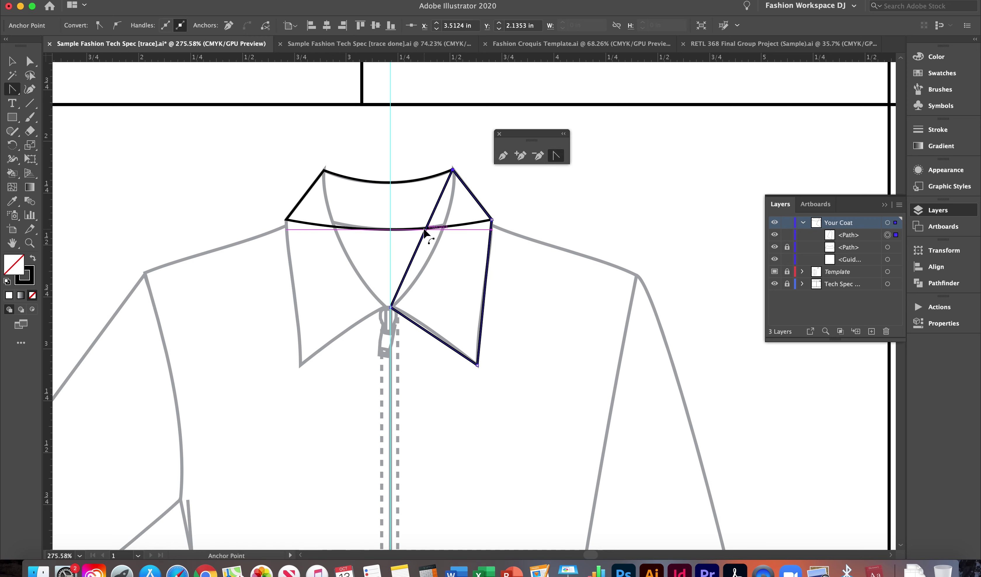
Curve the right collar flap's inner, outer and lower edges to match the template's lapel lines
left_click_drag(424, 232, 443, 242)
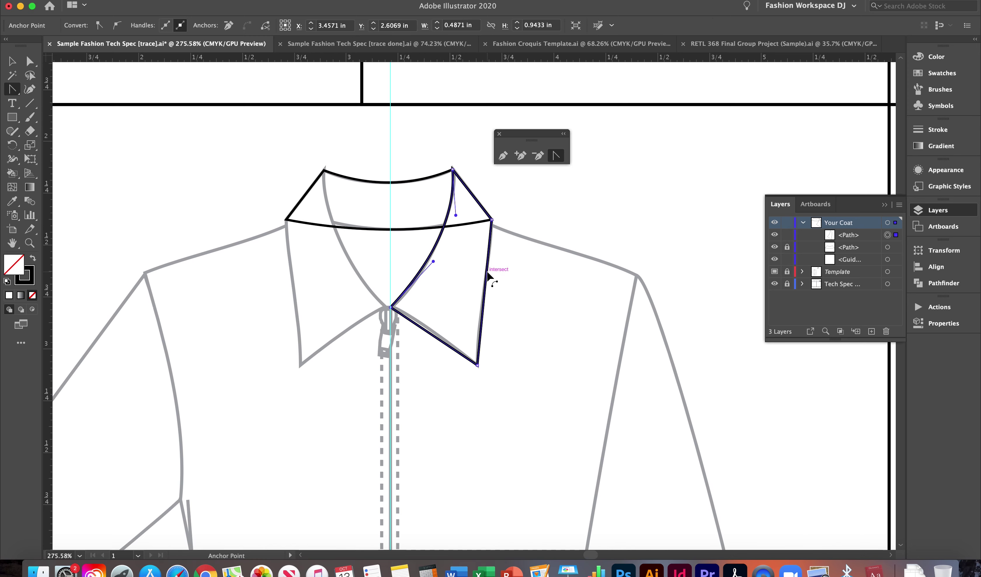
left_click_drag(488, 276, 495, 273)
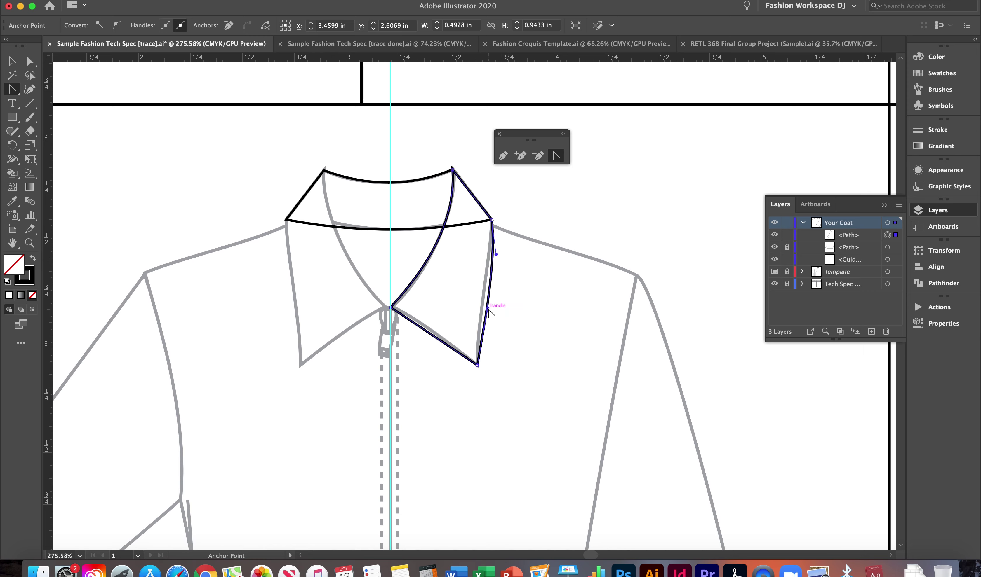
left_click_drag(488, 309, 480, 310)
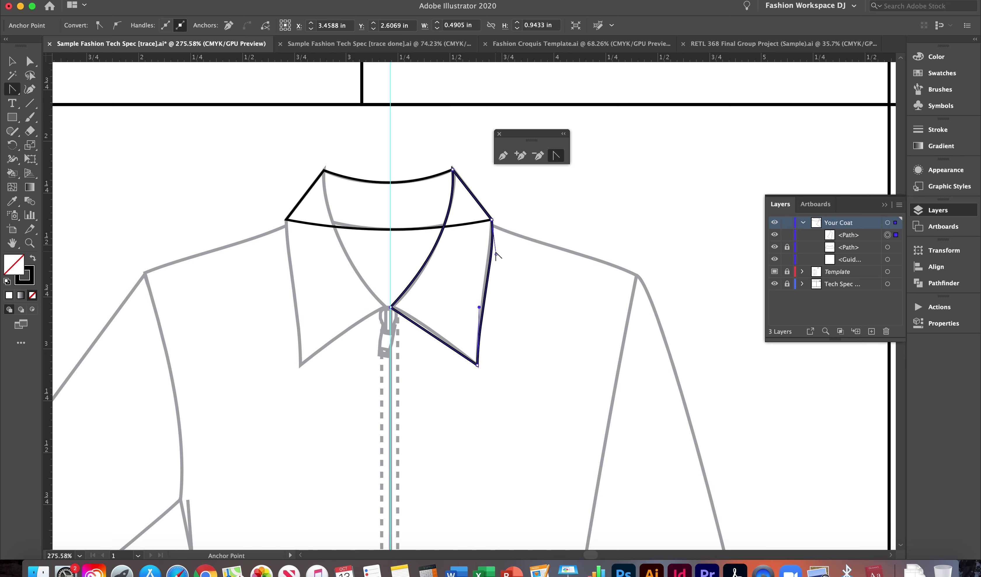
left_click_drag(496, 254, 494, 259)
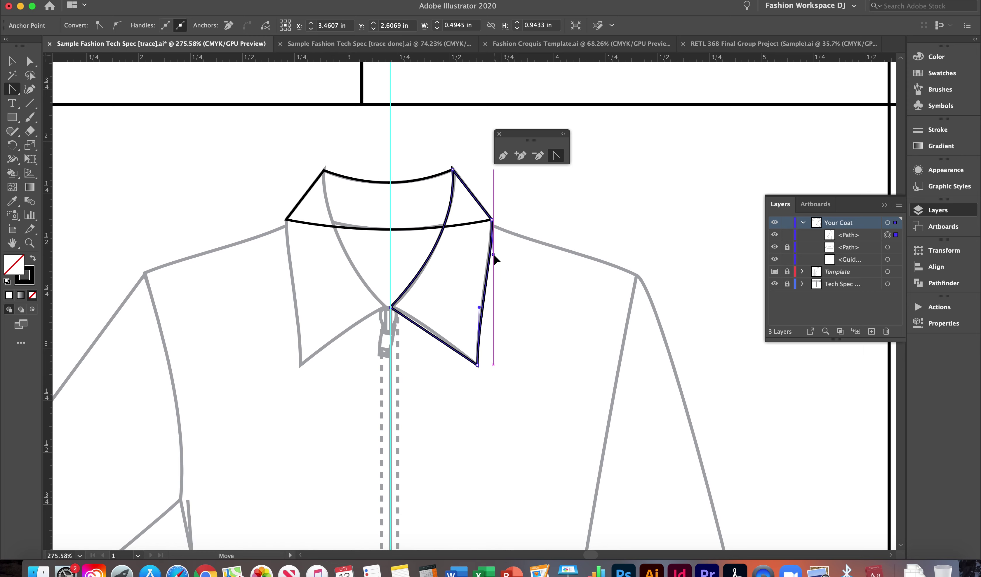
left_click_drag(480, 312, 427, 326)
left_click(432, 334)
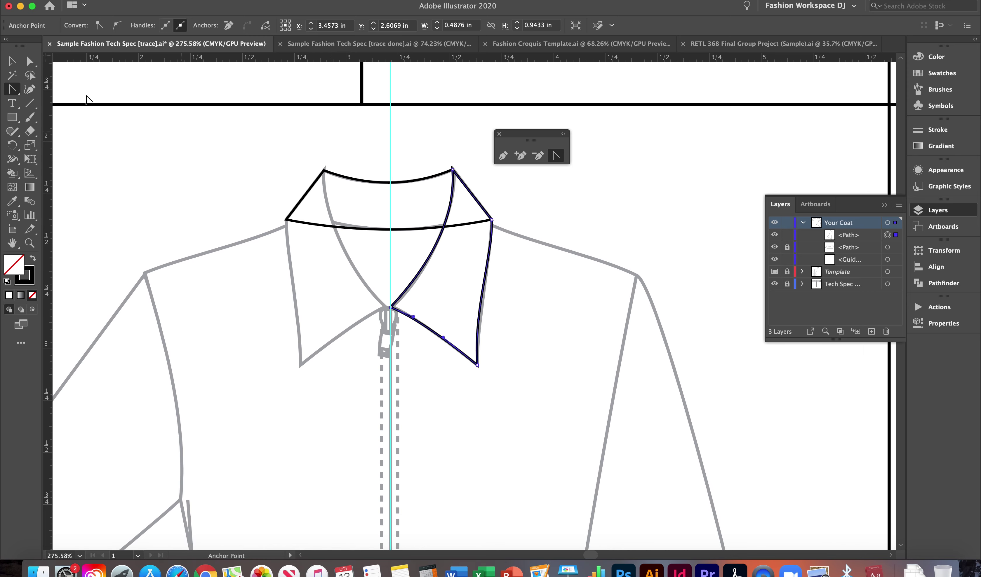
Select the right collar flap path while keeping the other path locked
left_click(11, 66)
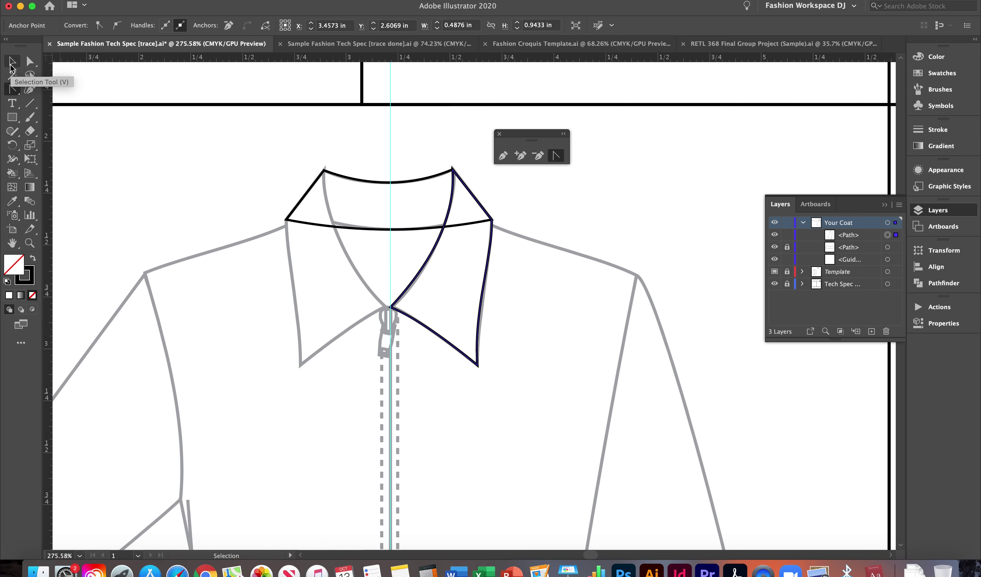
left_click(11, 66)
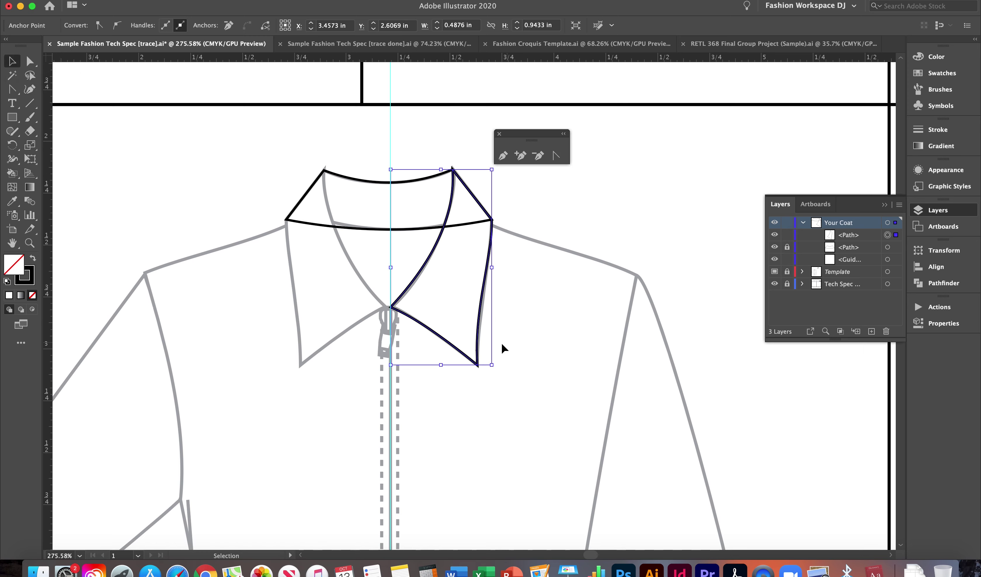
left_click(531, 339)
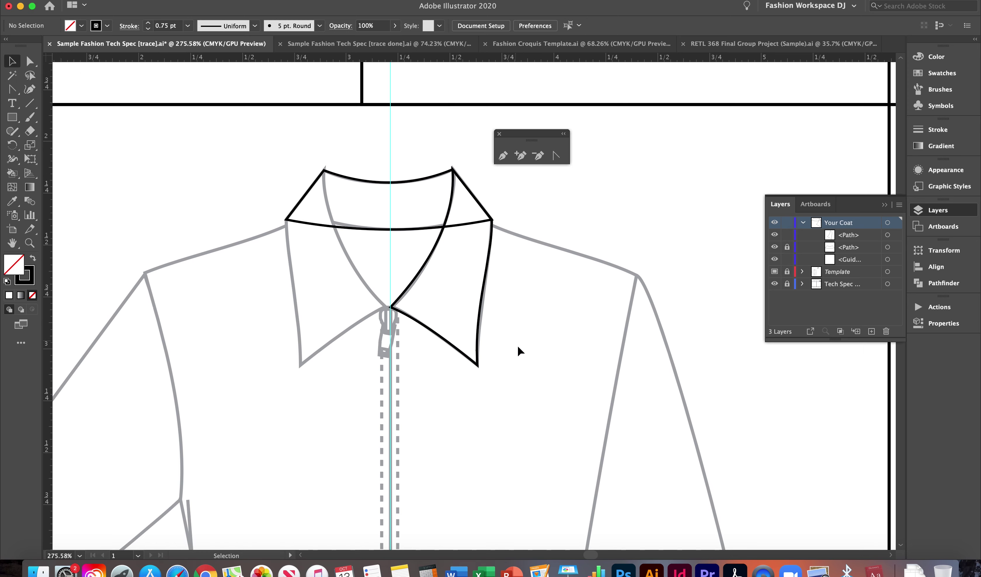
left_click_drag(511, 375, 380, 166)
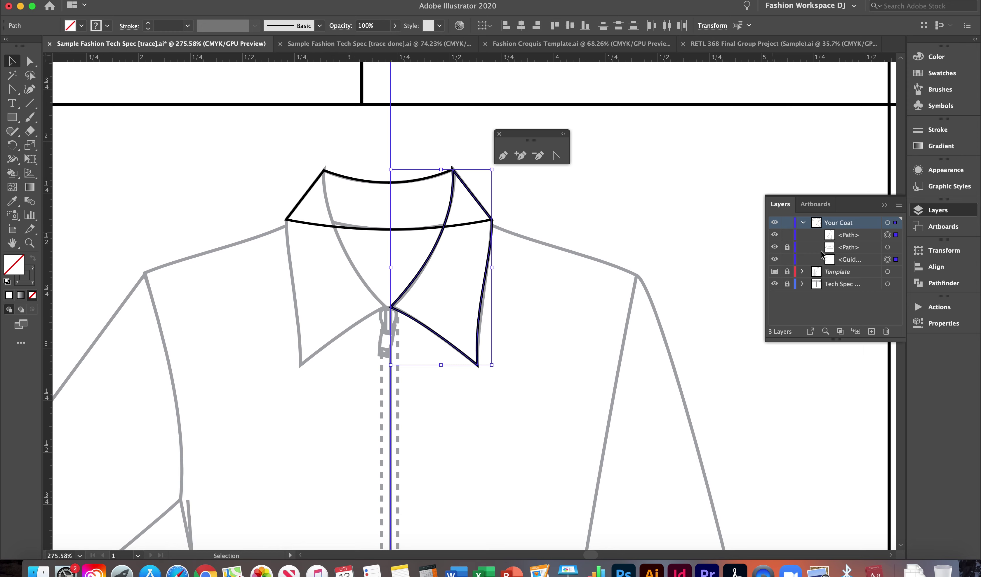
left_click(787, 247)
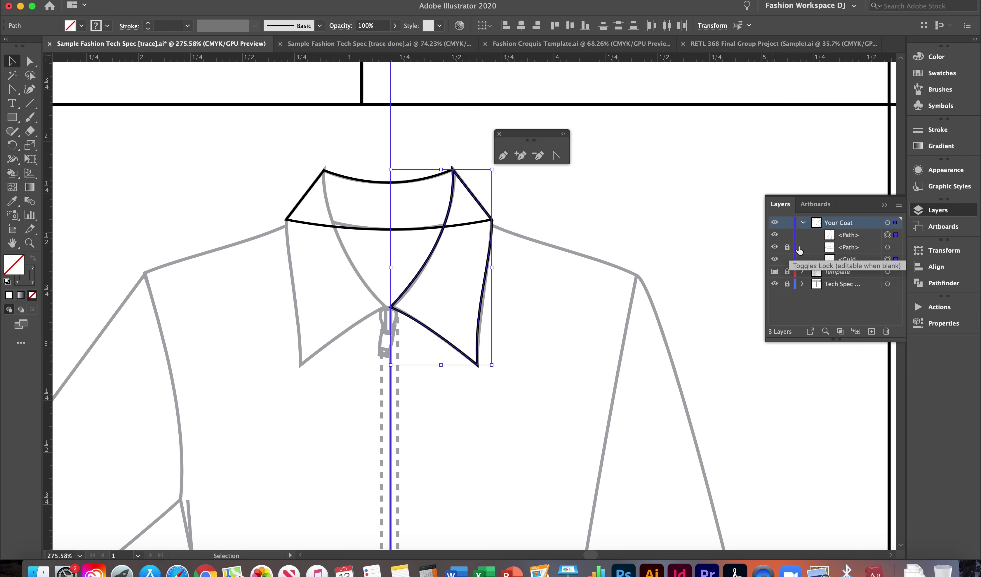
Reflect the right collar flap across the vertical axis as a copy
right_click(439, 237)
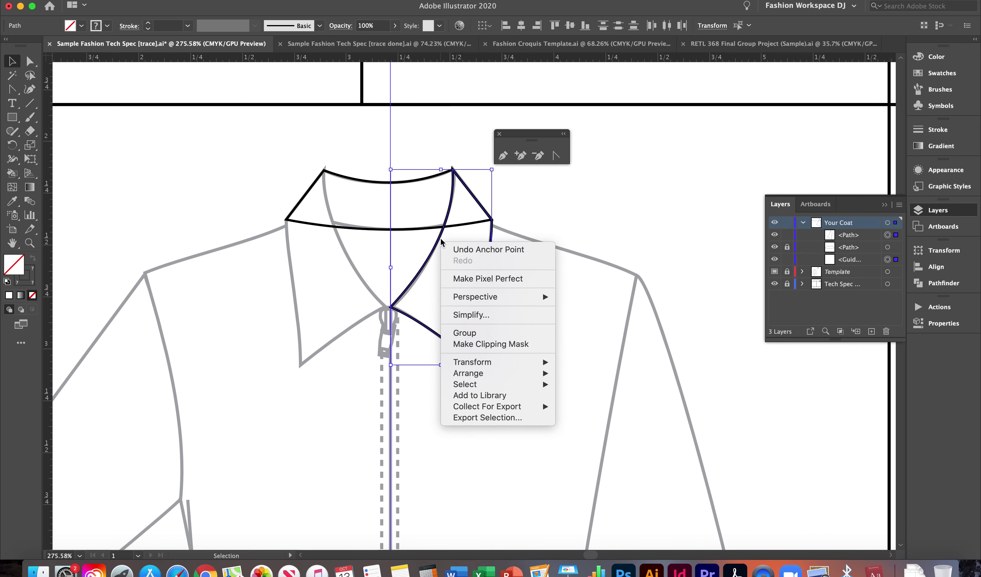
mouse_move(547, 366)
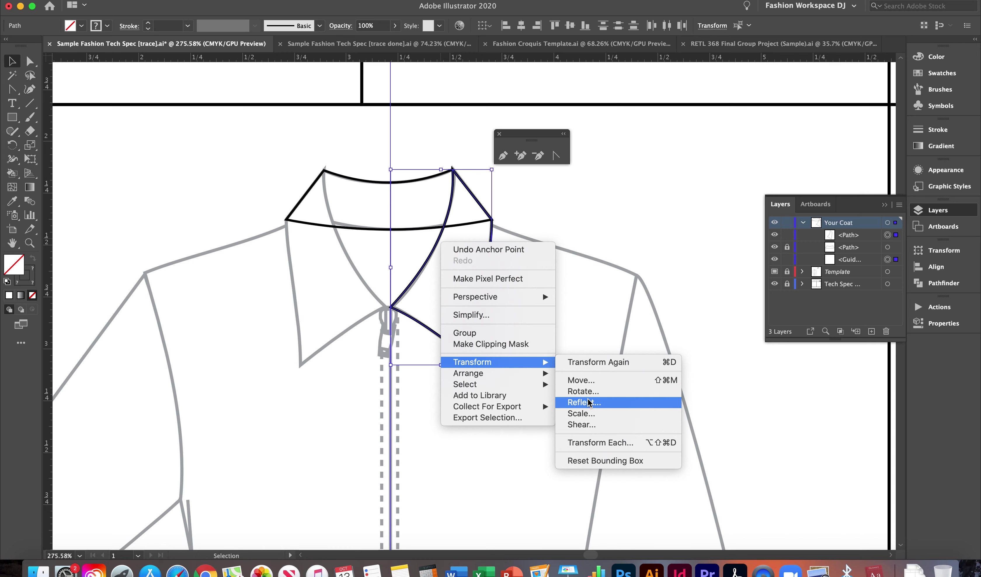
left_click(597, 403)
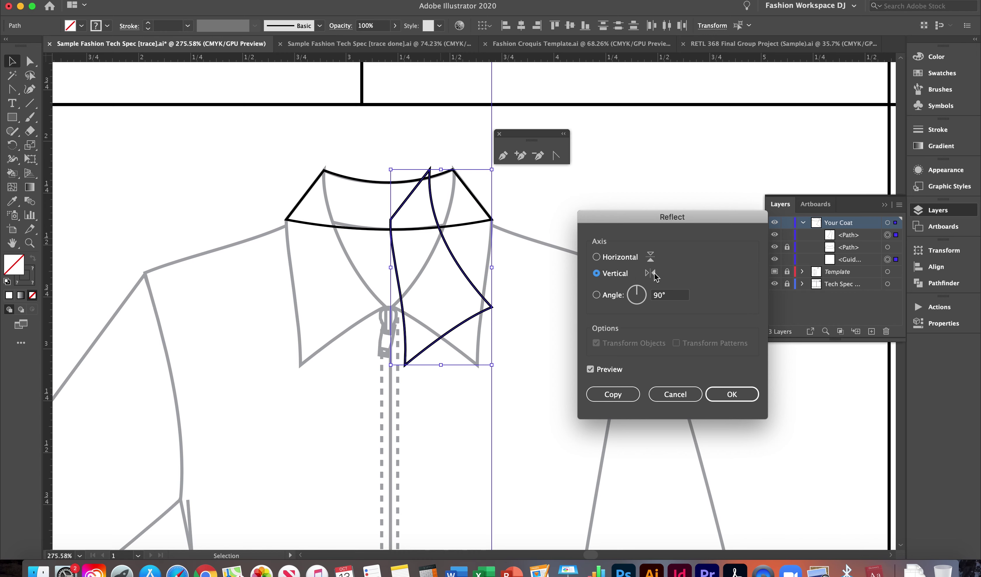
left_click(609, 394)
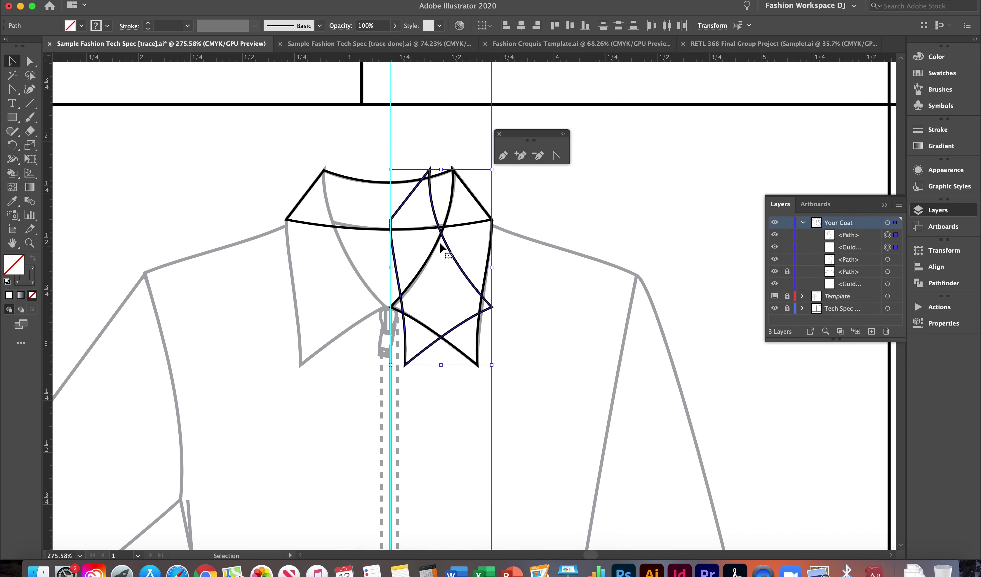
Move the mirrored collar copy left so it meets the right half at centre front
left_click_drag(458, 264, 353, 263)
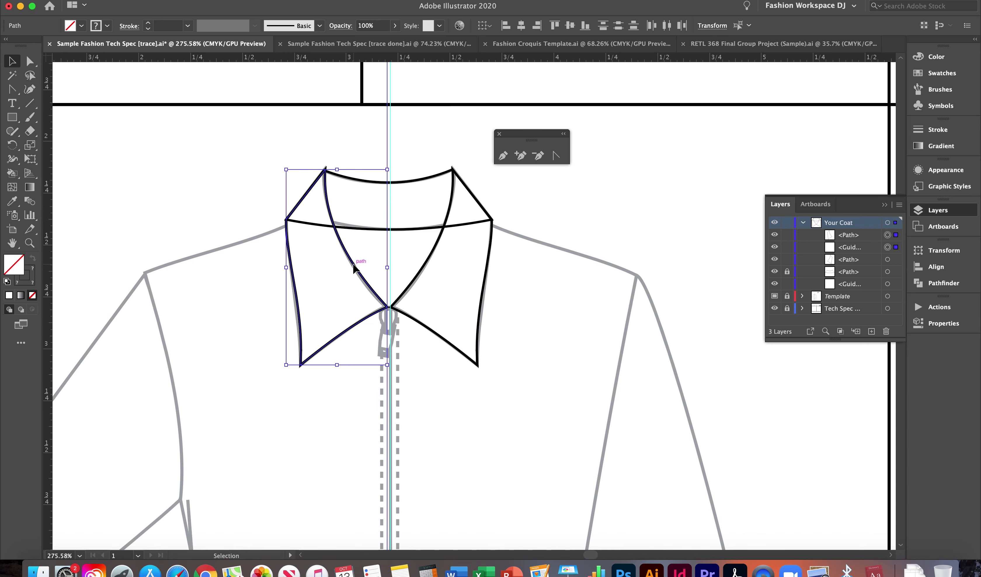
scroll(353, 264, "up", 5)
key("ctrl+h")
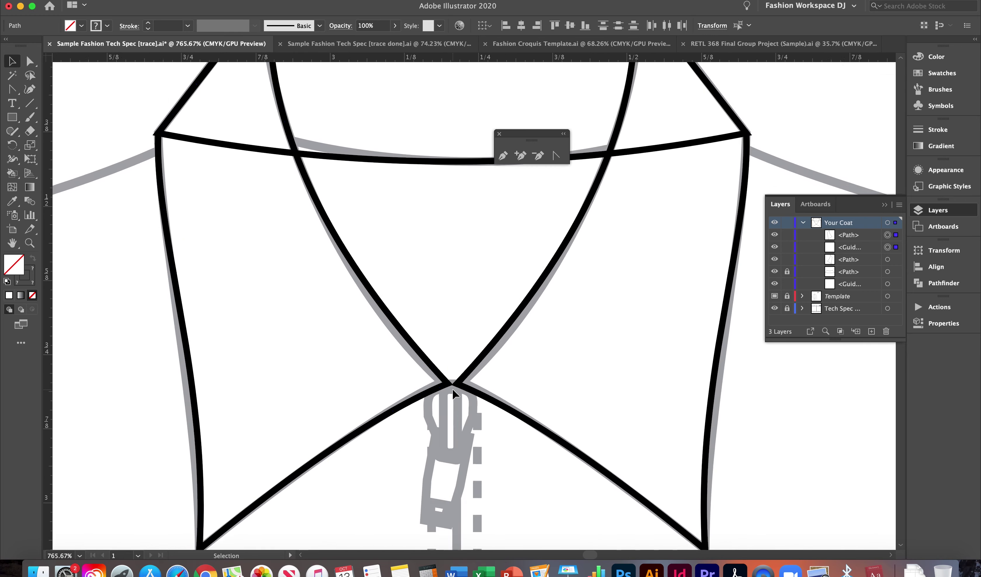
scroll(452, 388, "up", 4)
key("ctrl+h")
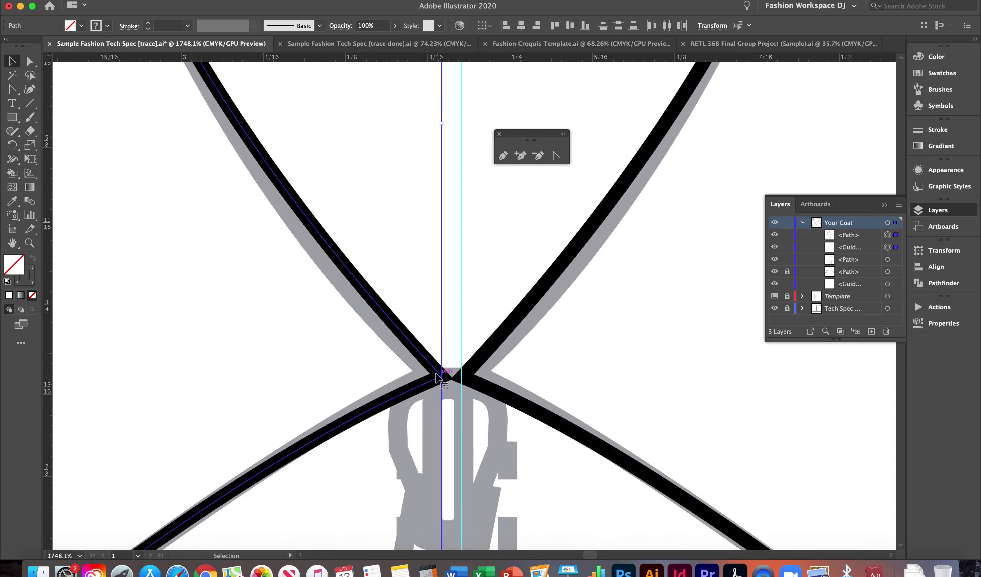
key("ctrl+h")
scroll(438, 377, "down", 5)
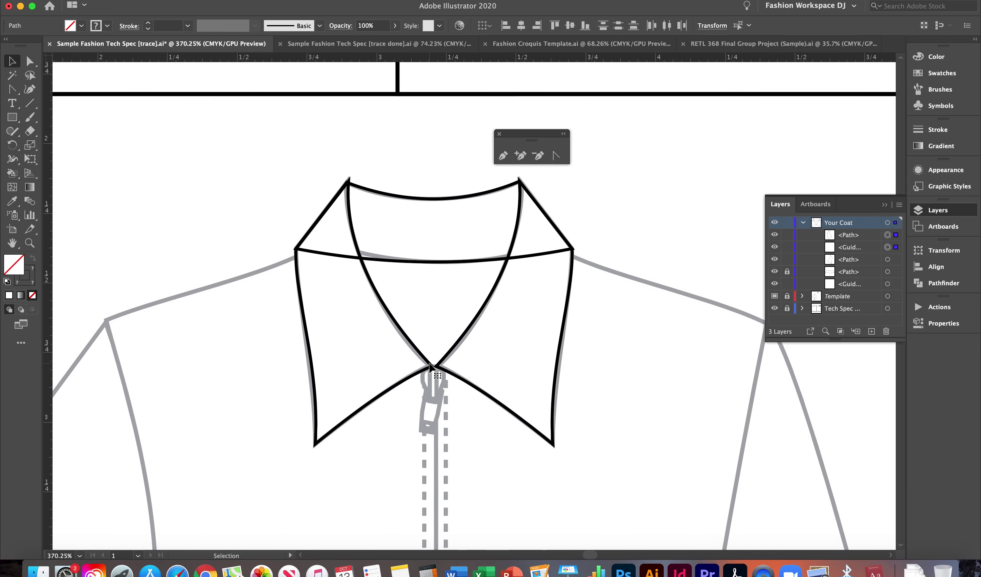
scroll(430, 367, "down", 1)
Rename the collar paths left c, right c and back c in the Layers panel
key("ctrl+h")
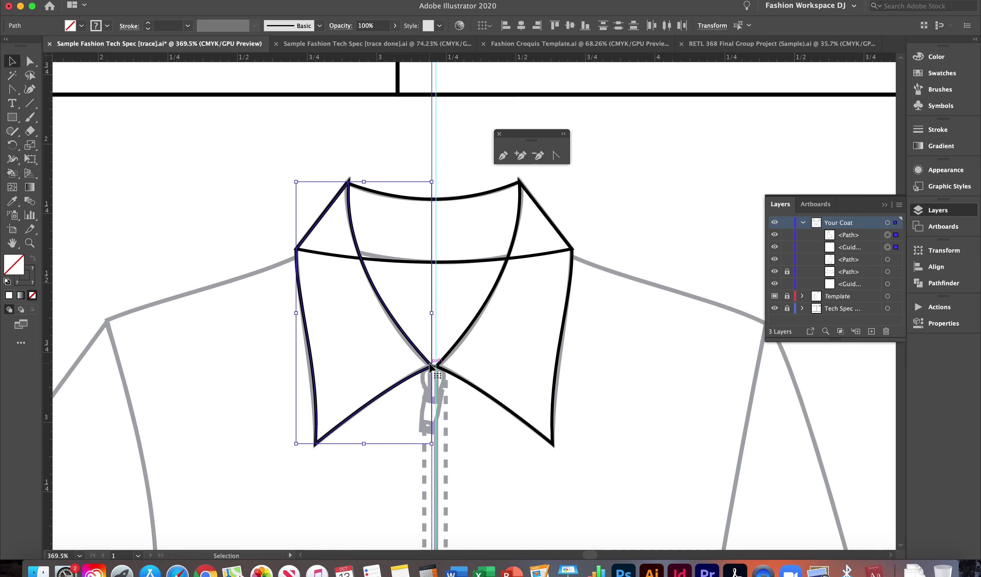
scroll(430, 367, "down", 1)
key("Delete")
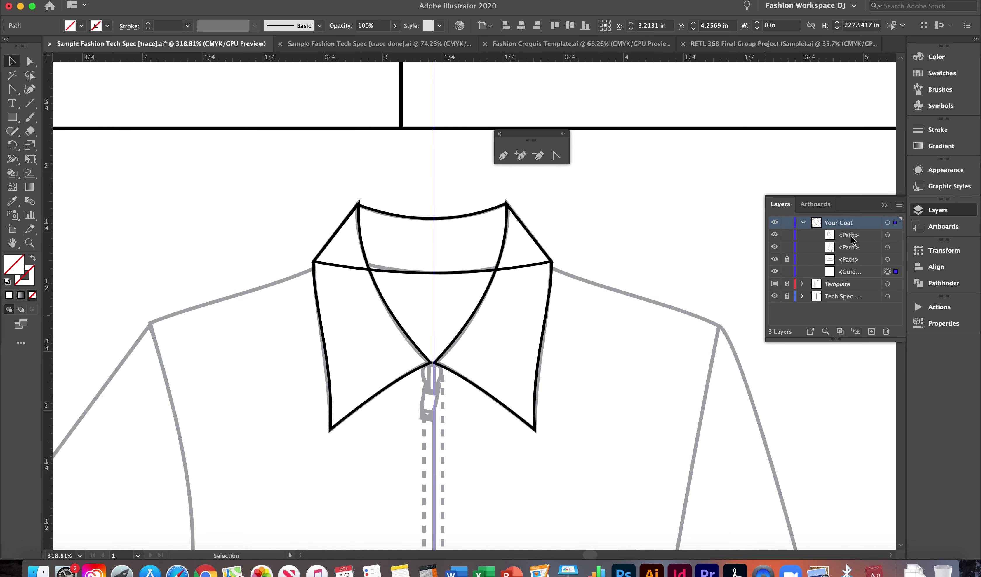
double_click(852, 236)
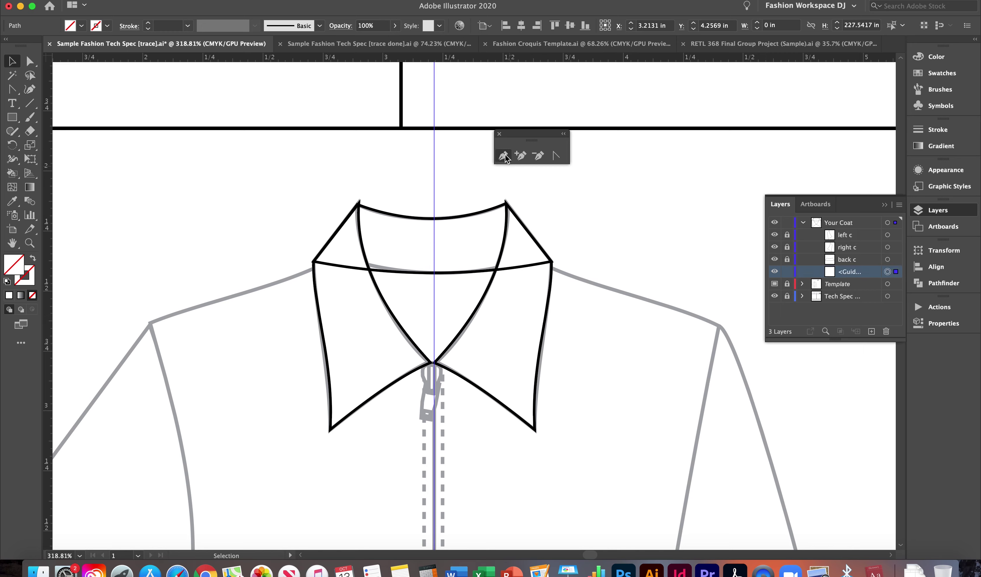
left_click(504, 155)
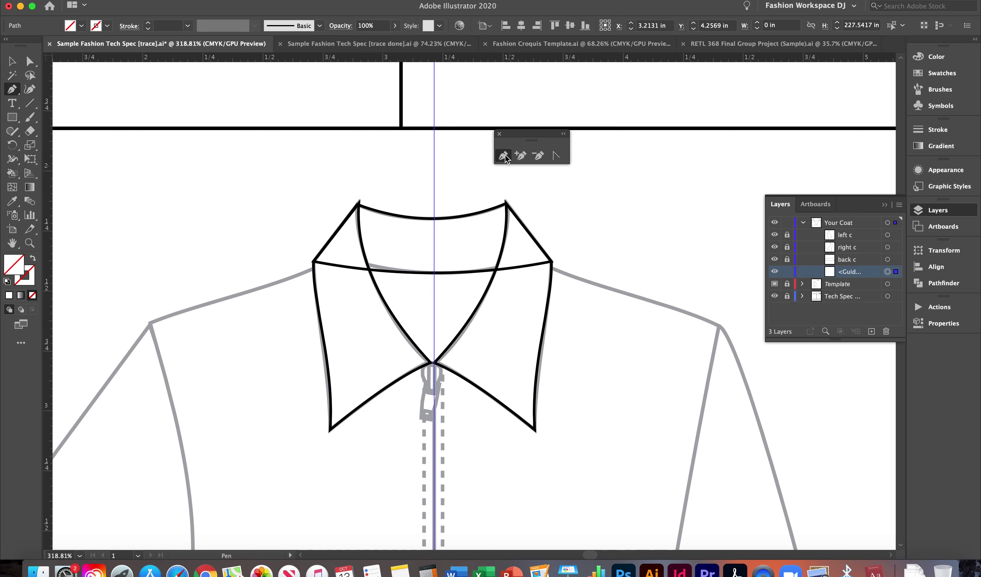
Trace the right shoulder and side seam with straight Pen points from the collar point to the hem corner
left_click(522, 261)
scroll(508, 147, "down", 5)
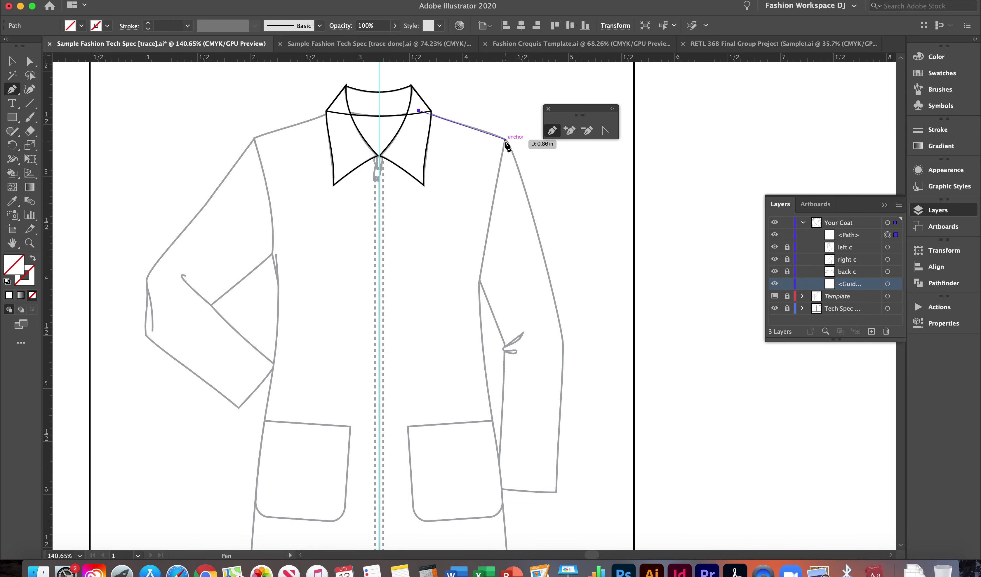
left_click(504, 139)
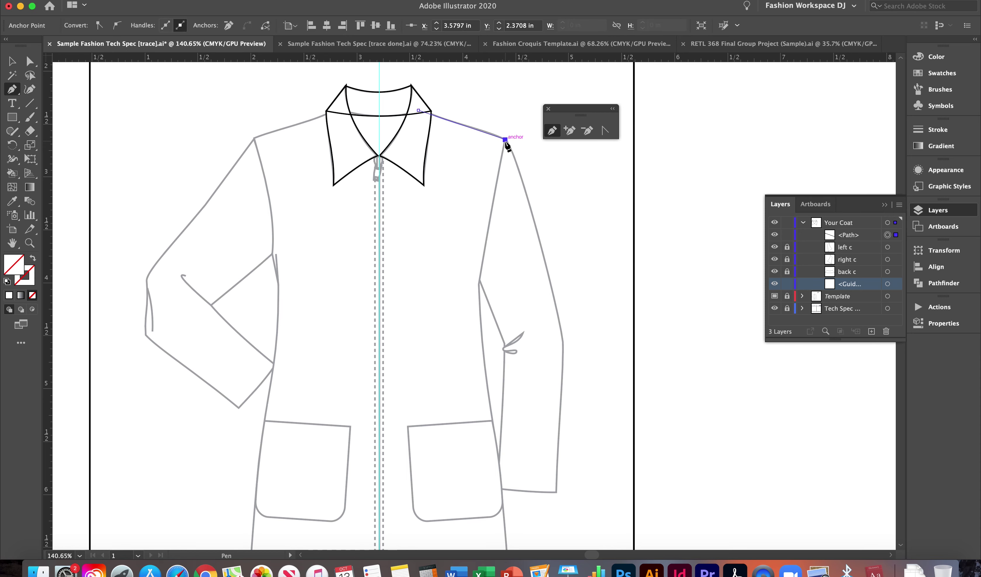
left_click(479, 284)
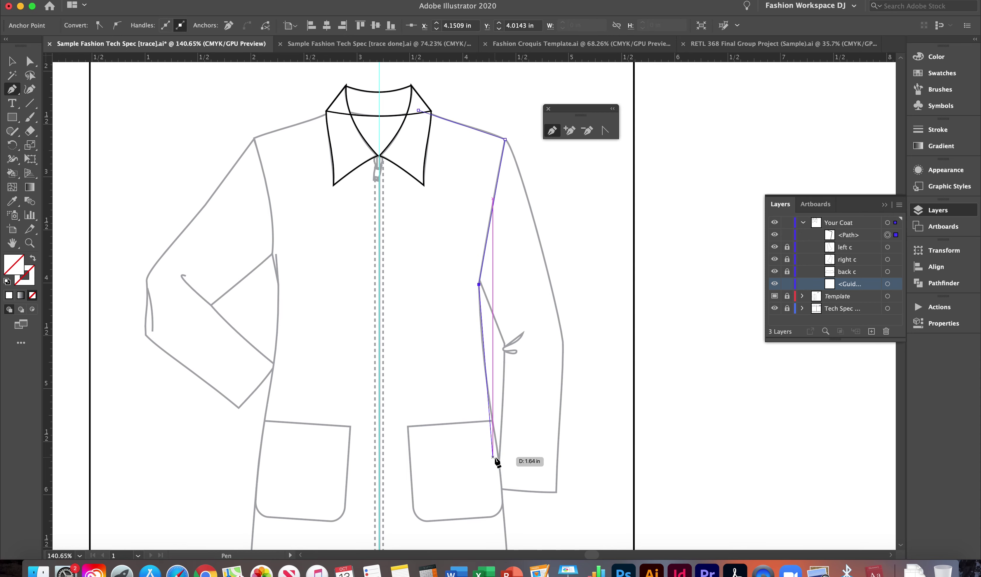
scroll(499, 440, "down", 3)
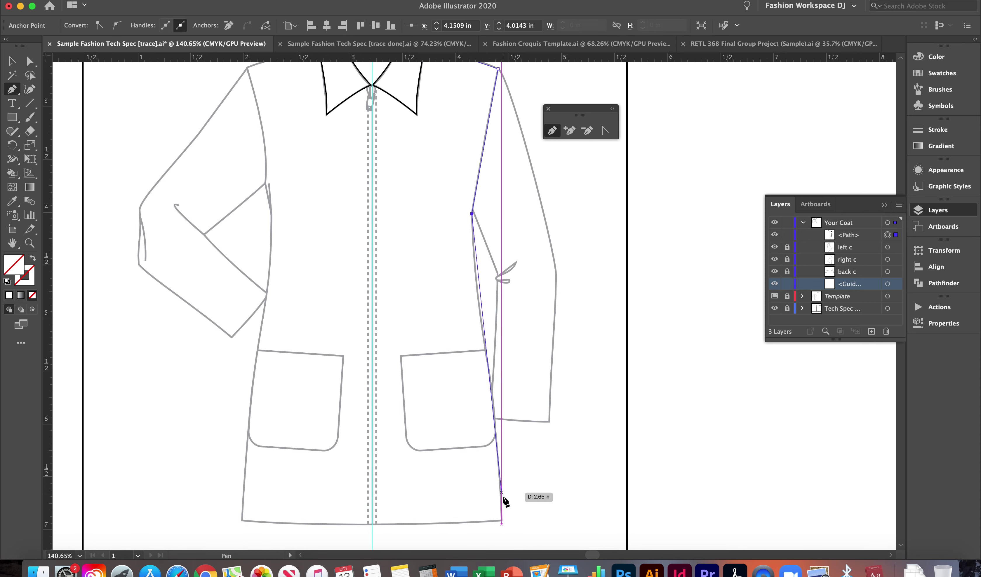
left_click(501, 520)
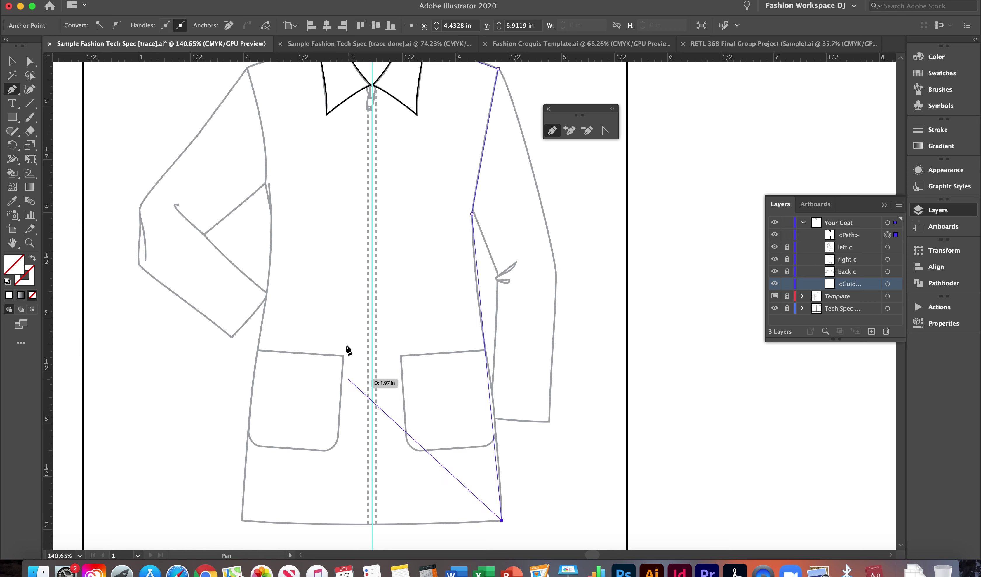
Bend the right body path's shoulder and side-seam segments into curves matching the template
left_click(605, 131)
scroll(470, 121, "up", 4)
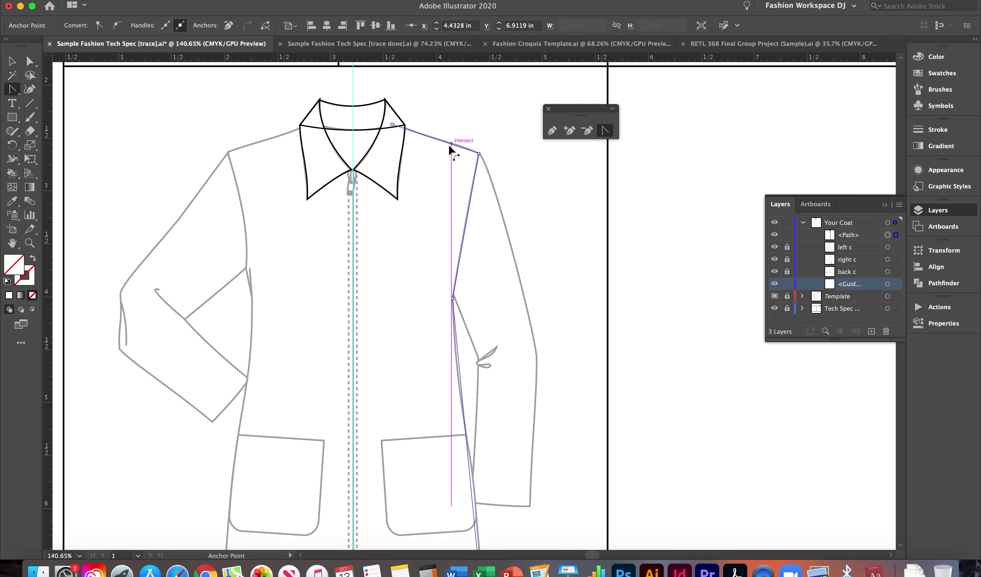
scroll(448, 144, "up", 6)
scroll(449, 144, "up", 2)
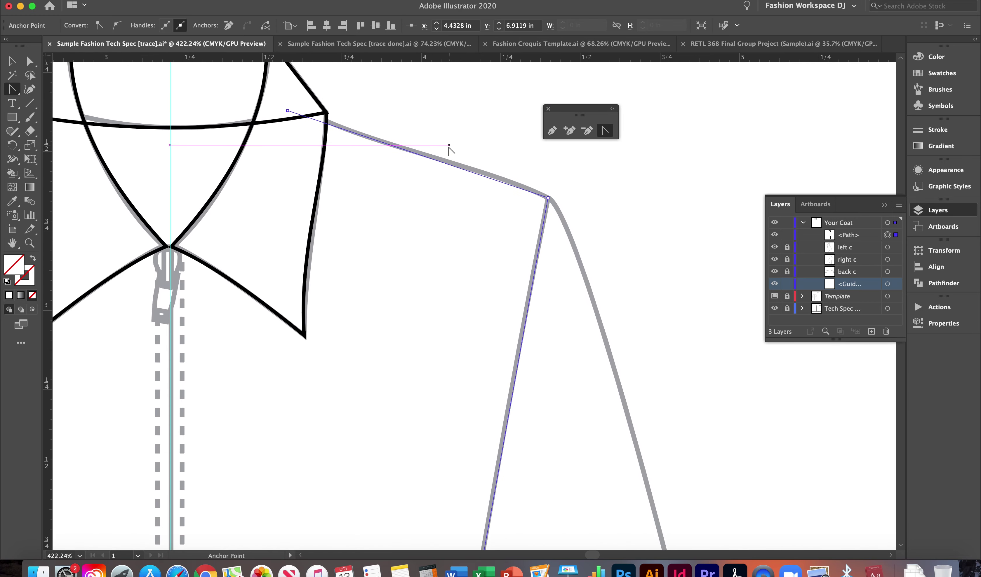
left_click_drag(439, 161, 443, 160)
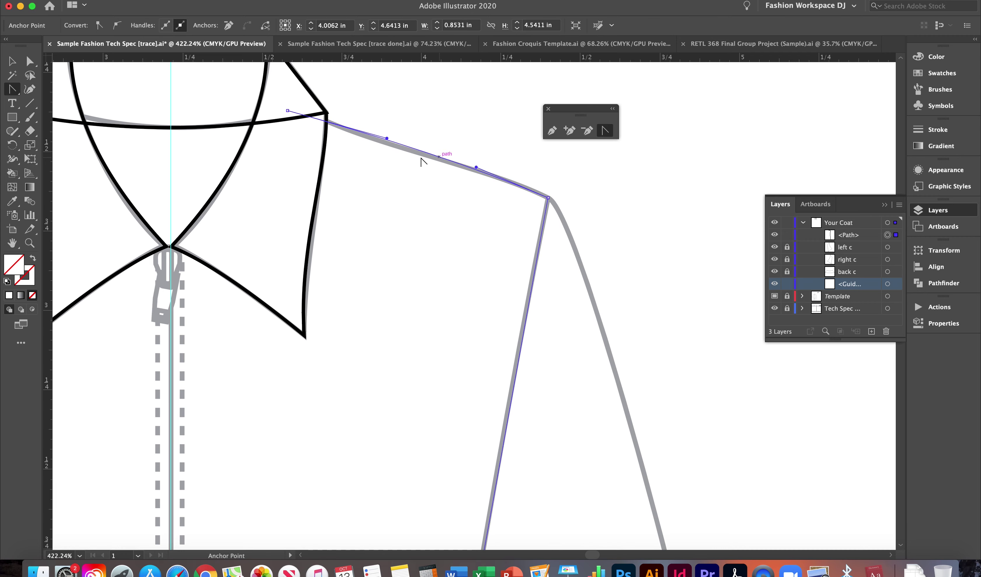
scroll(460, 199, "down", 5)
scroll(494, 242, "down", 3)
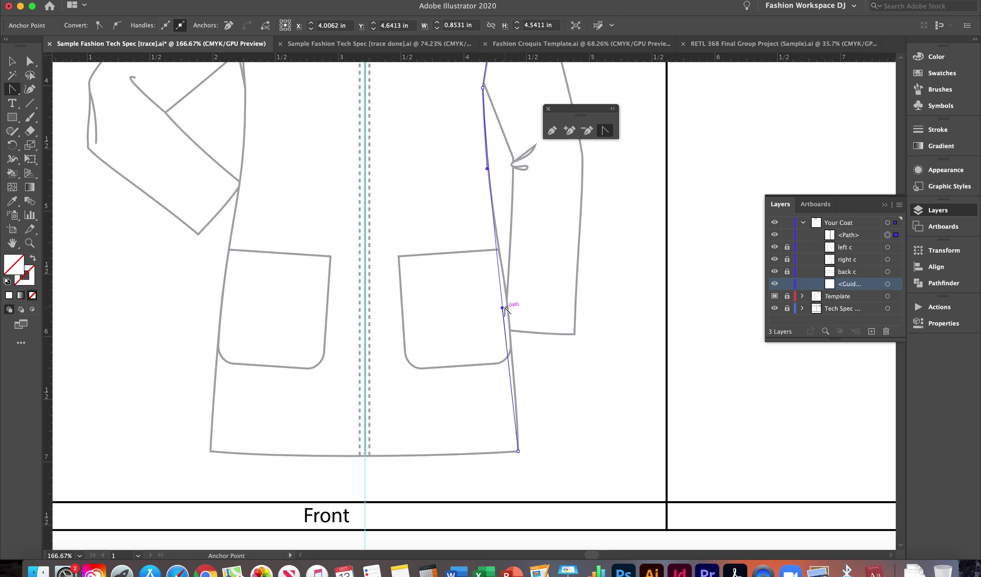
left_click_drag(502, 308, 511, 307)
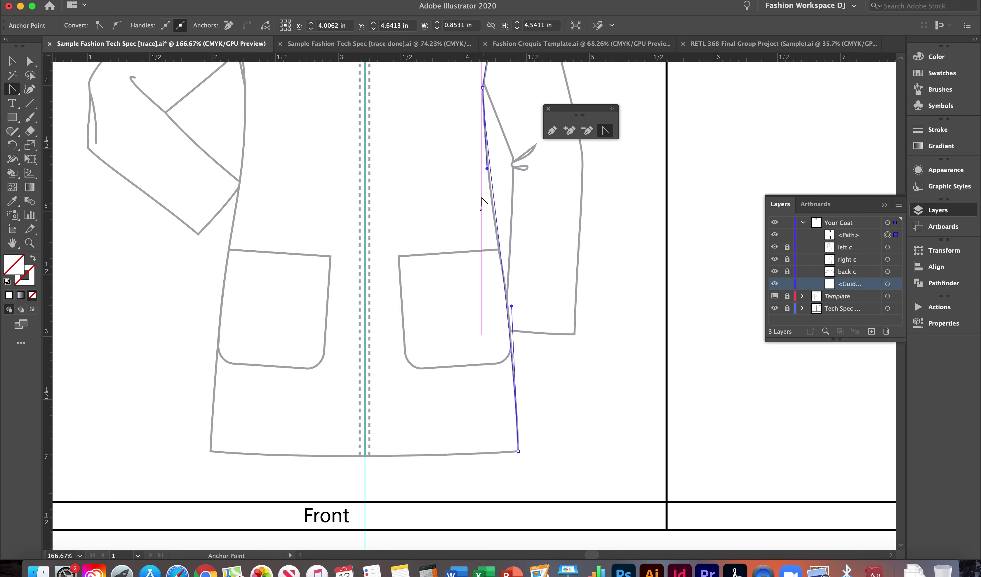
left_click_drag(486, 169, 481, 171)
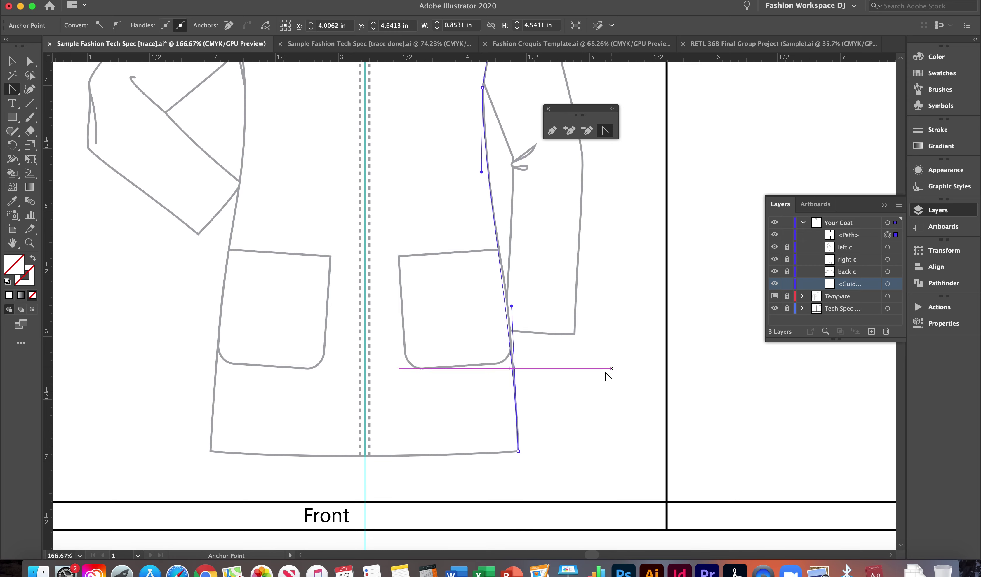
left_click_drag(512, 306, 519, 310)
key("v")
key("super+0")
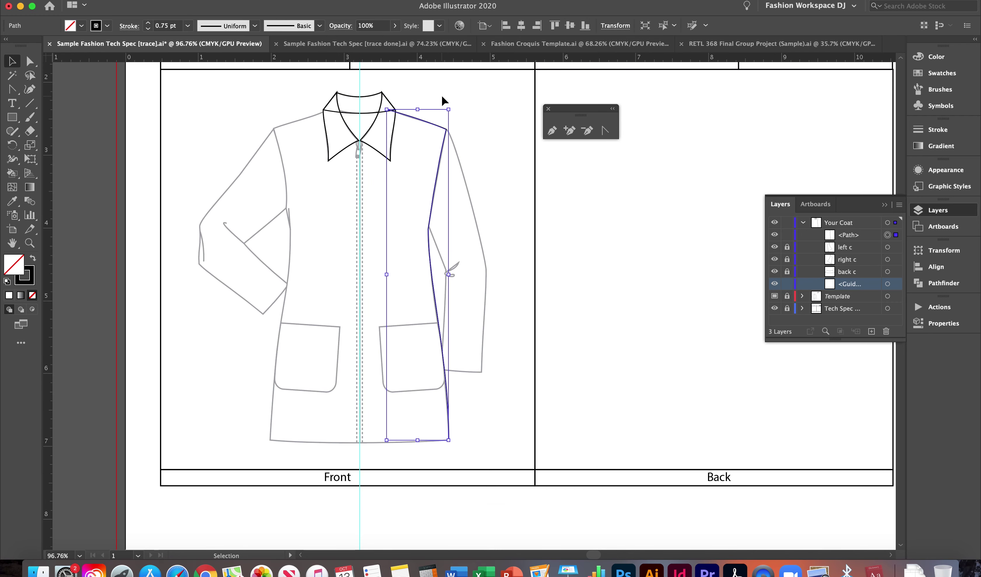
Reflect a vertical copy of the body path and move it onto the coat's left side
right_click(432, 124)
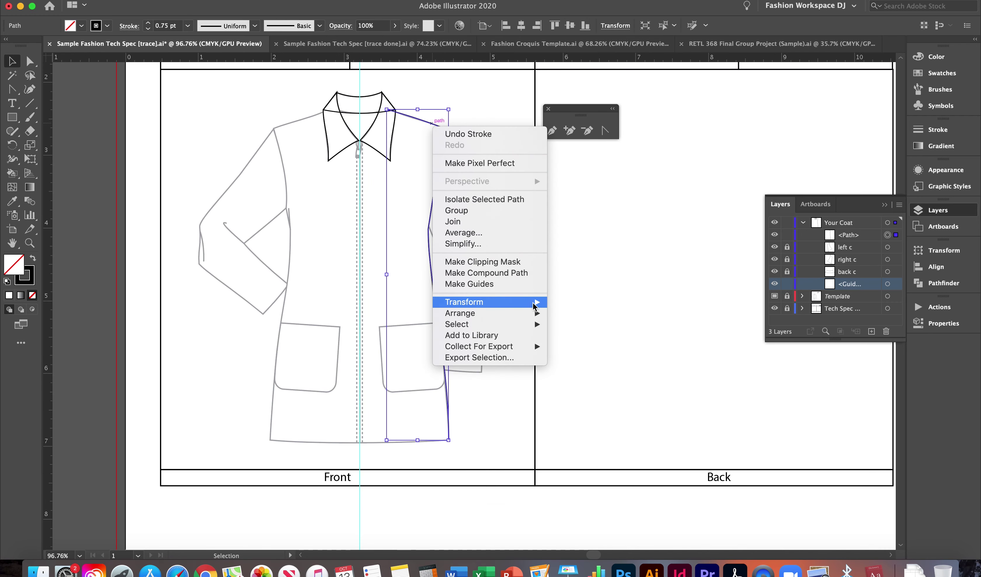
mouse_move(535, 314)
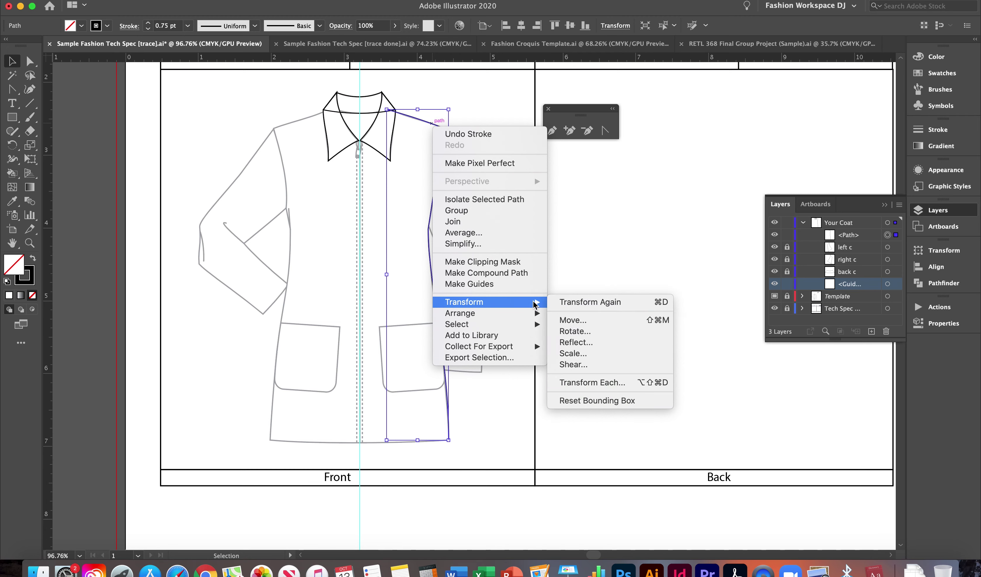
left_click(574, 340)
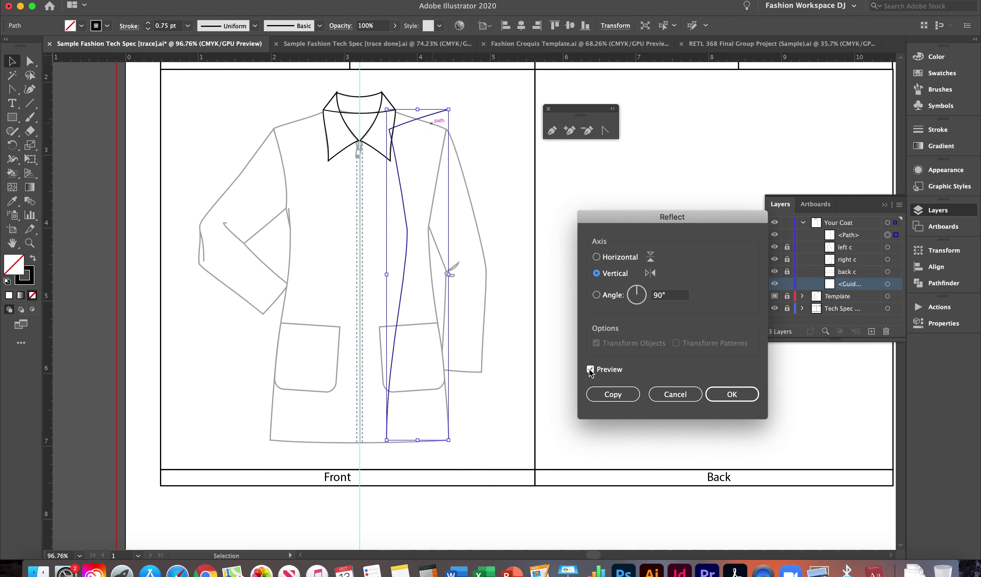
left_click(613, 394)
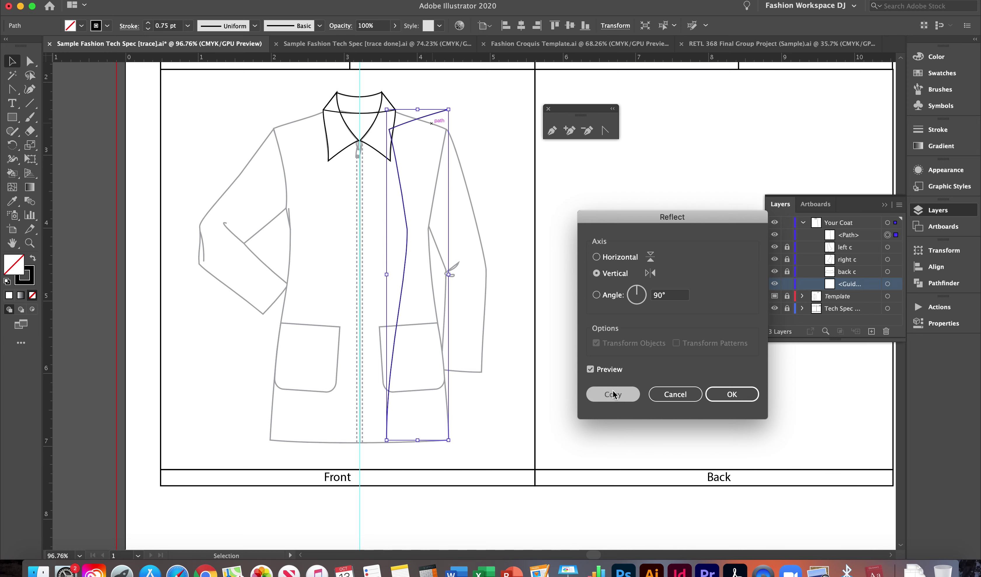
left_click_drag(408, 234, 290, 232)
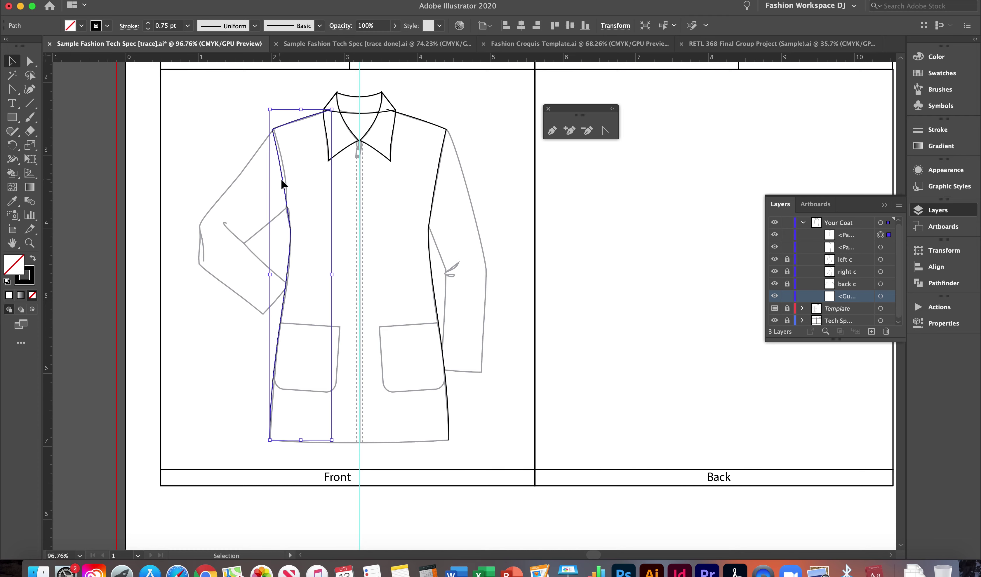
Join both body halves into one coat outline, then lock the guides layer
left_click(429, 240, "shift")
right_click(429, 240)
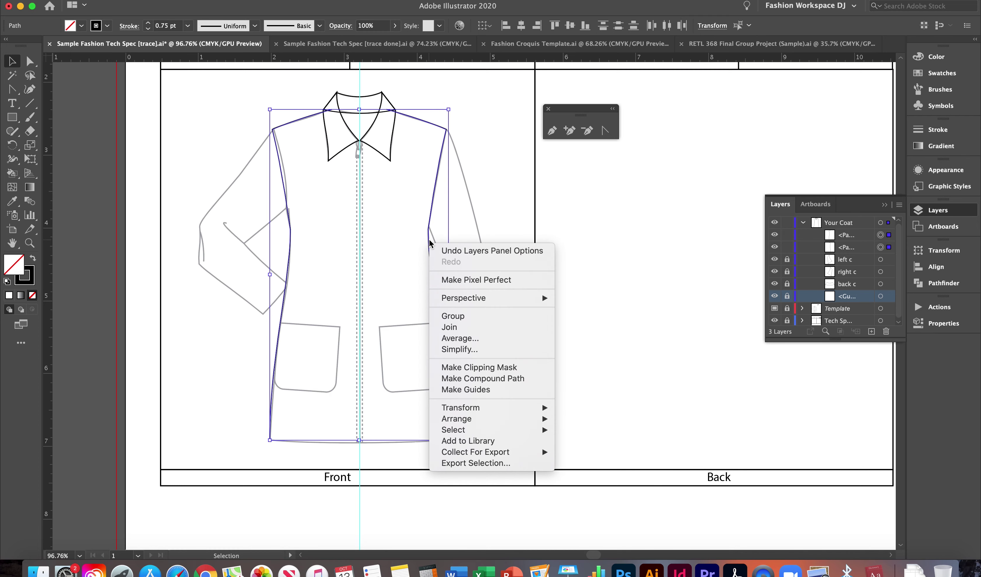
left_click(457, 327)
right_click(430, 265)
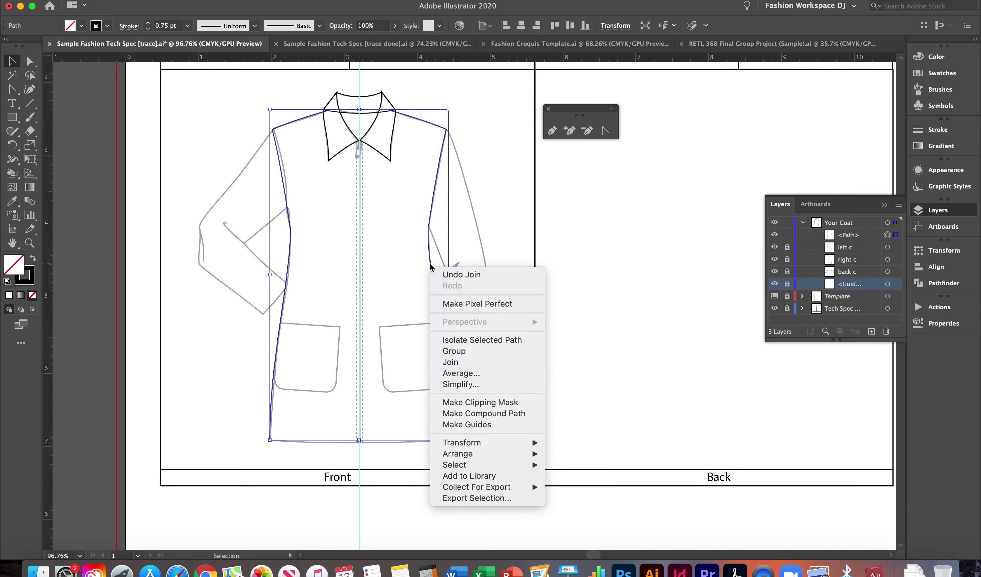
left_click(451, 362)
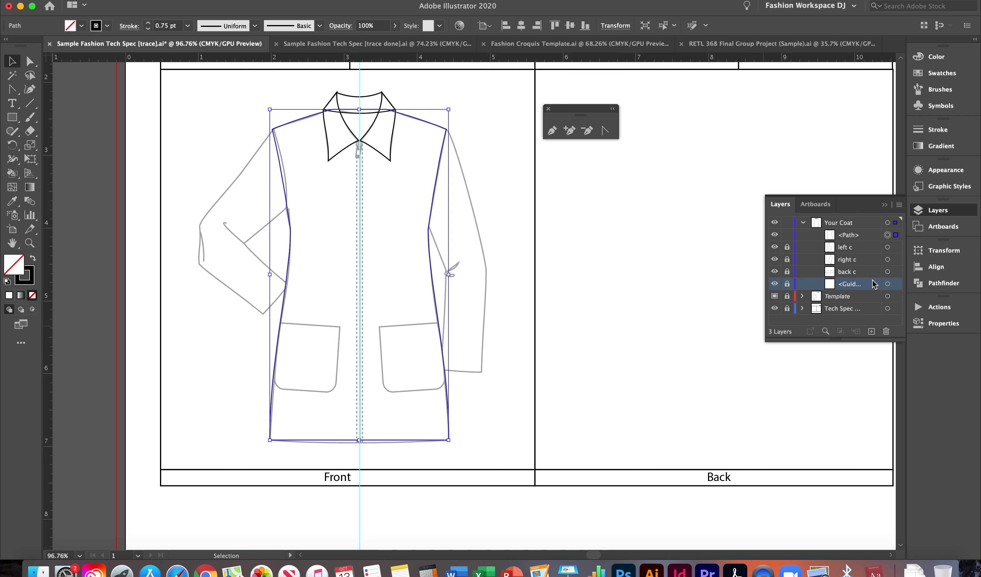
left_click(787, 284)
left_click(514, 111)
Bow the coat outline's hem and neckline downward into shallow curves
left_click(604, 131)
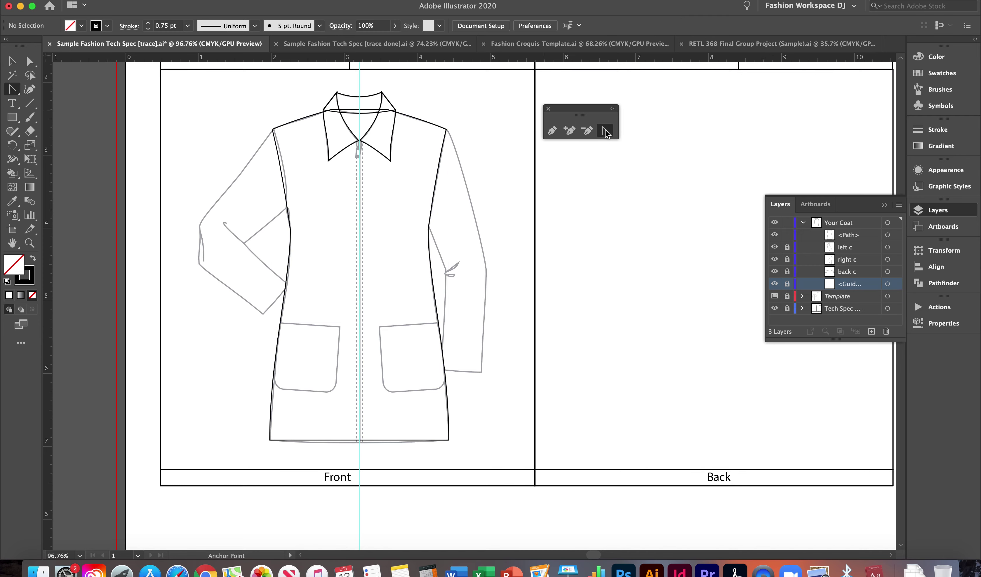
scroll(378, 429, "up", 2)
scroll(379, 430, "up", 5)
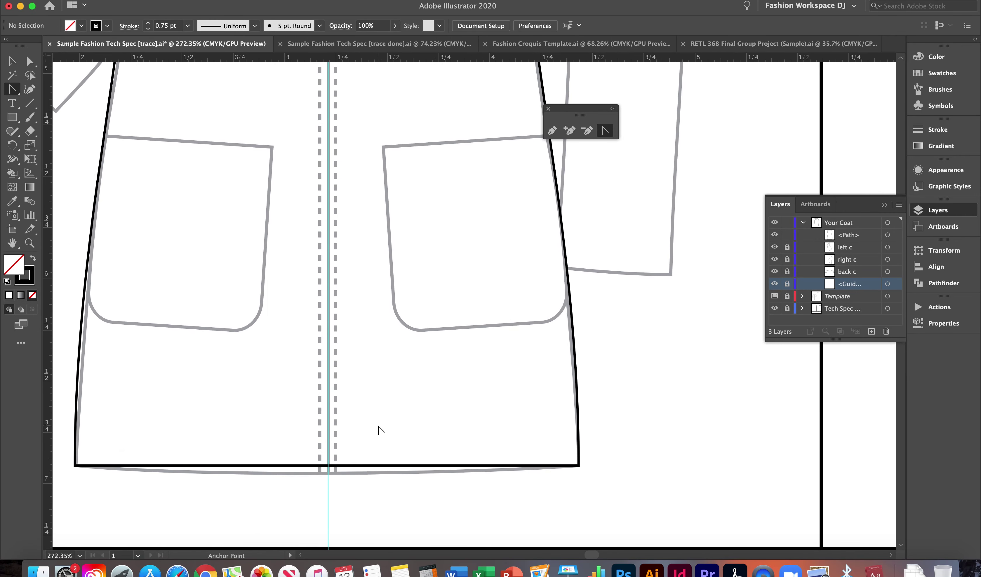
left_click_drag(352, 416, 352, 424)
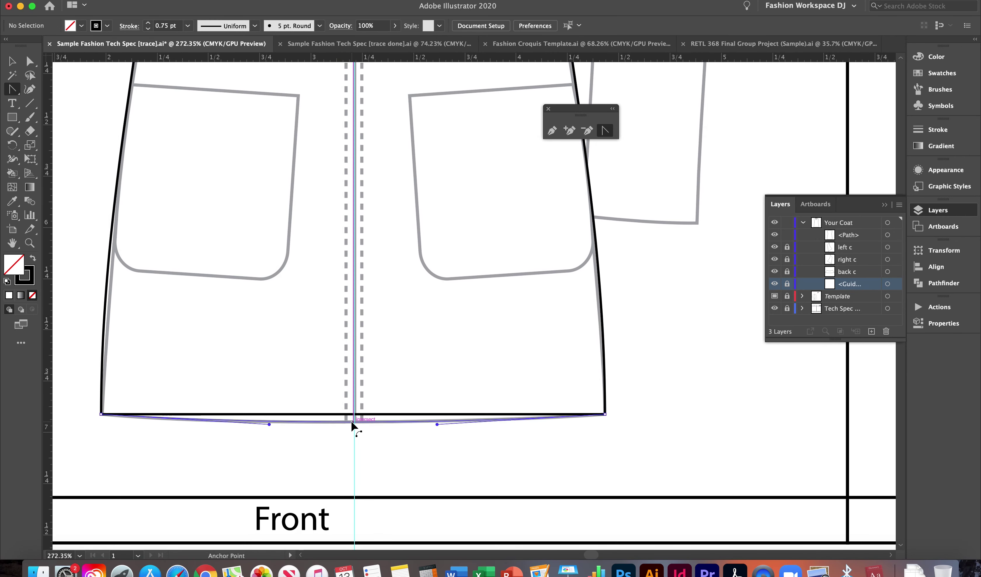
scroll(344, 305, "up", 5)
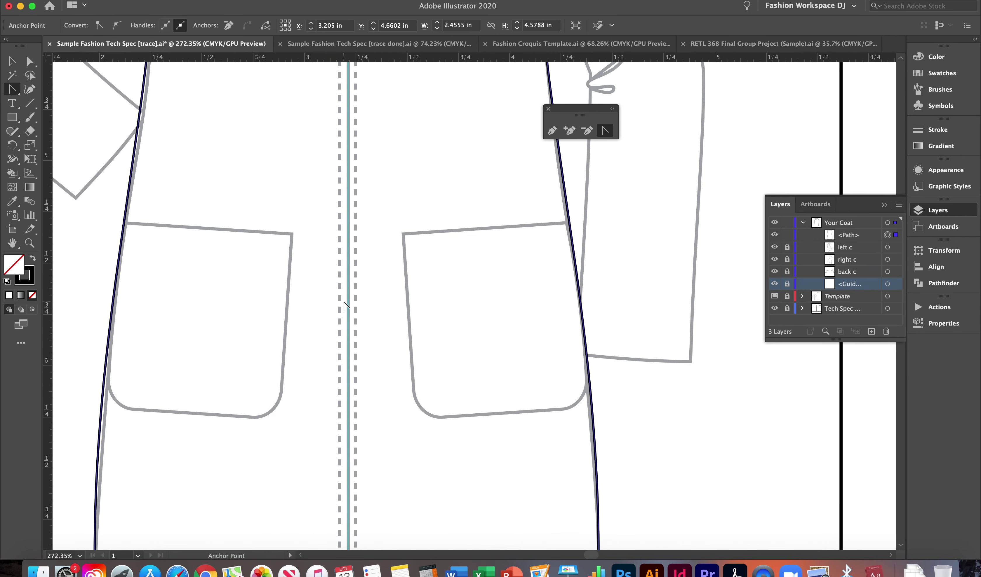
scroll(344, 304, "up", 10)
scroll(273, 174, "up", 1)
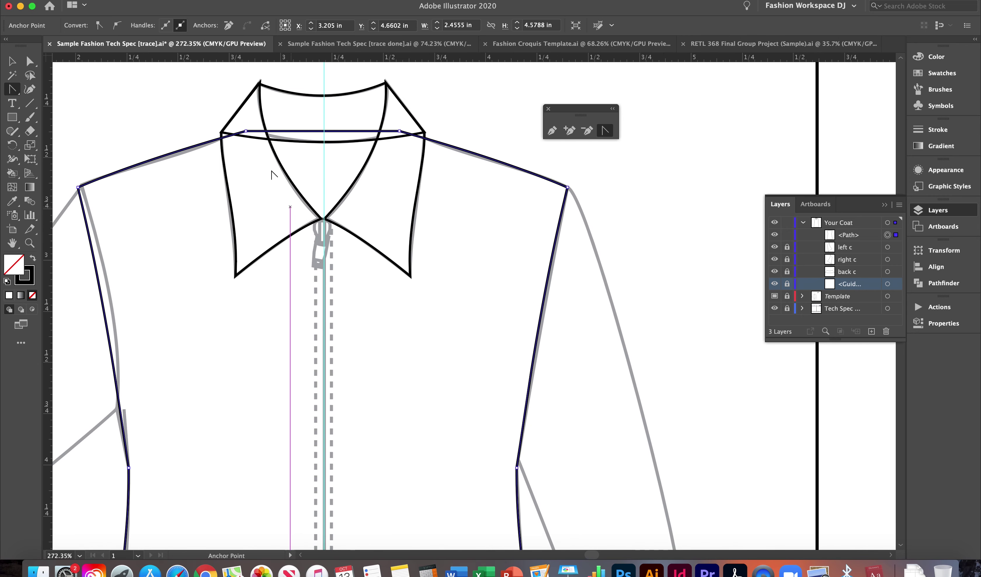
left_click_drag(316, 131, 316, 143)
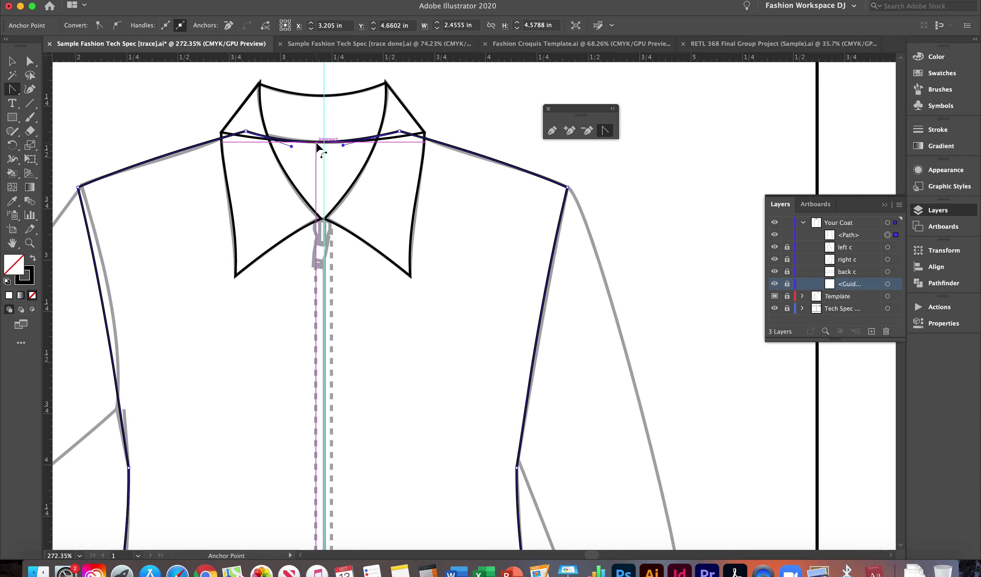
scroll(317, 148, "down", 10)
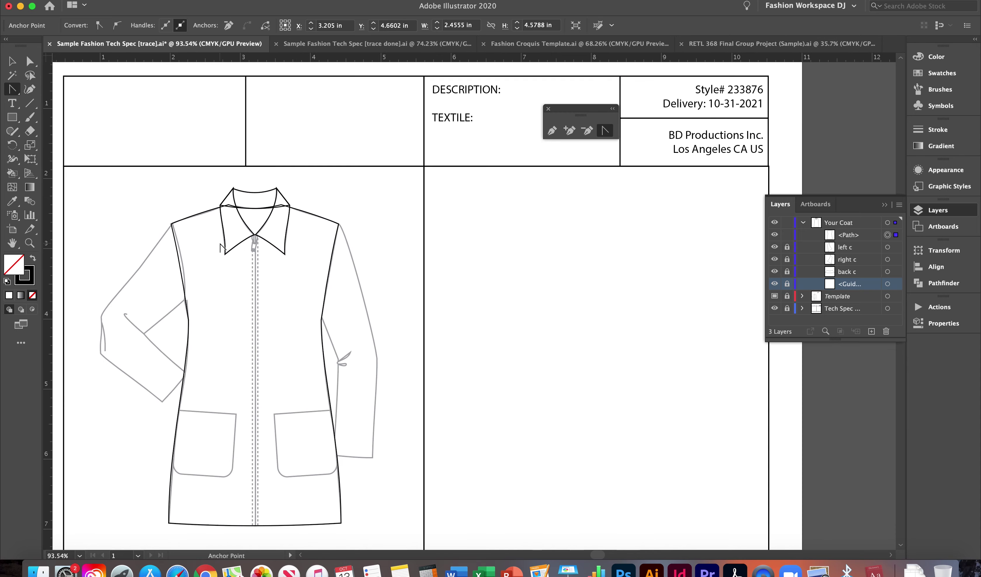
scroll(220, 246, "down", 3)
scroll(220, 247, "up", 2)
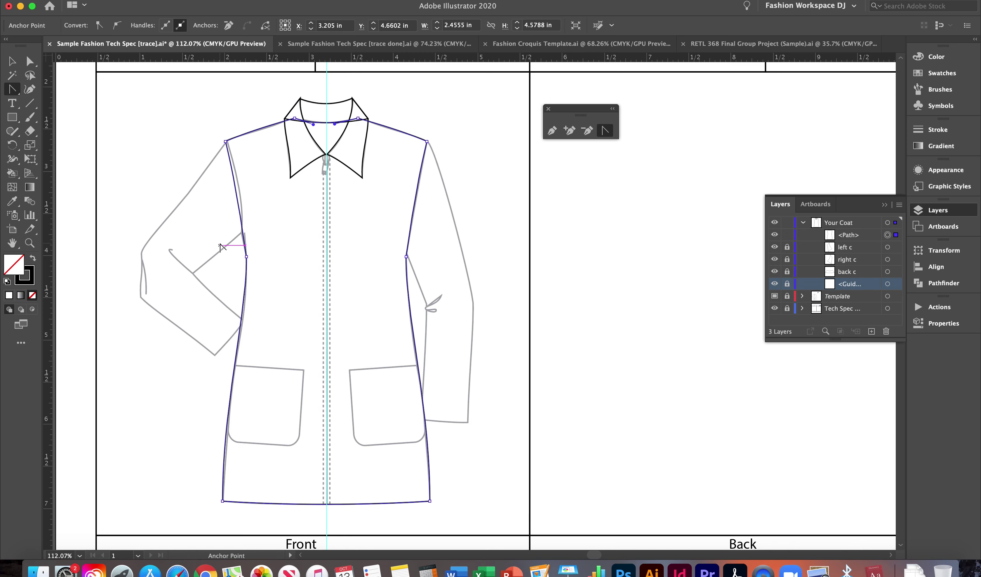
key("v")
left_click(12, 62)
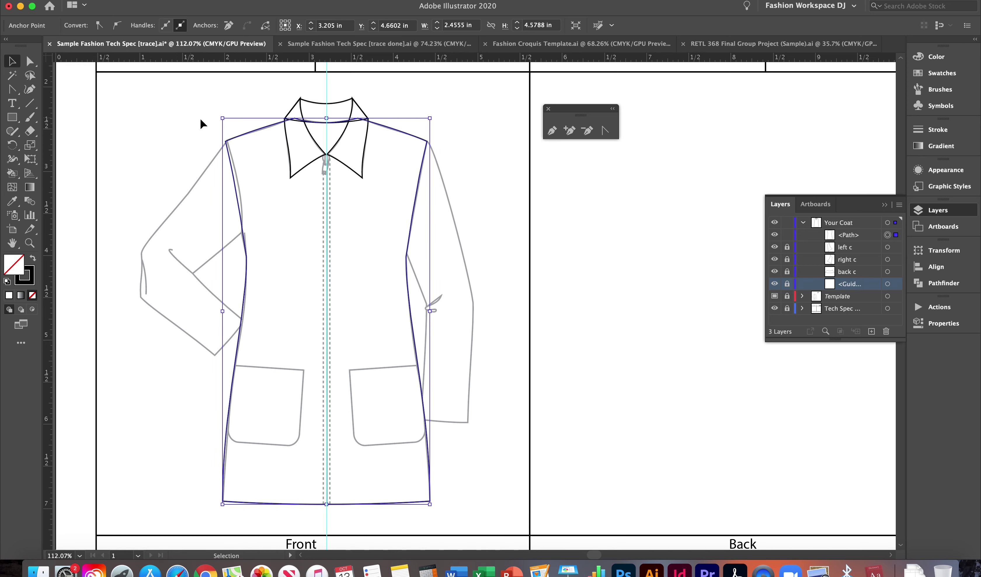
Duplicate the coat outline using Copy and Paste in Front
left_click(110, 1)
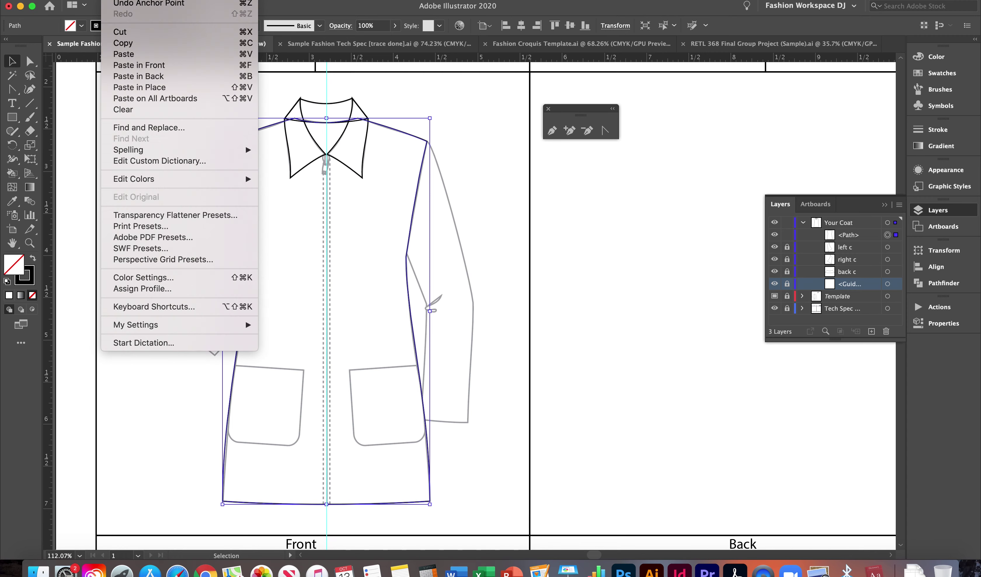
left_click(127, 43)
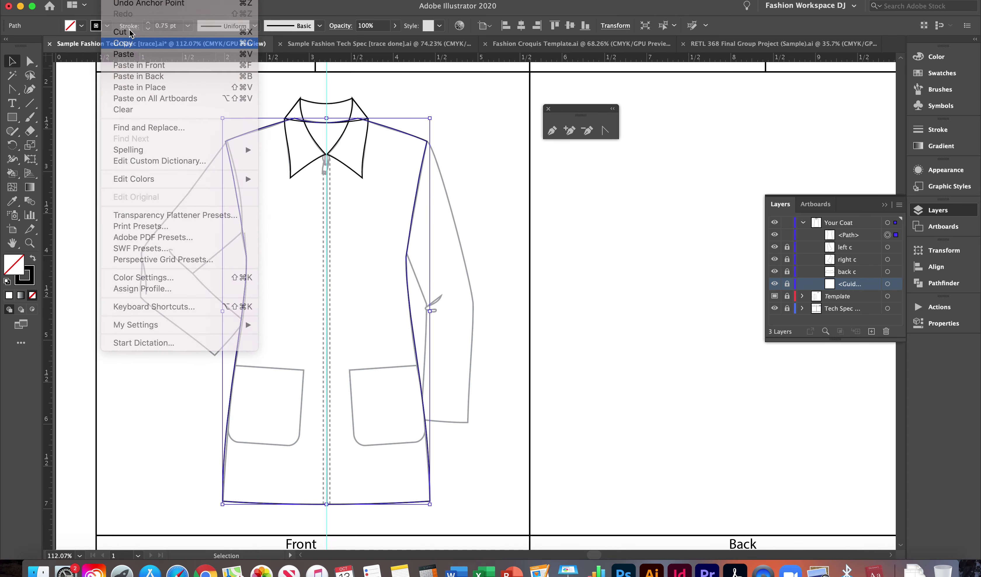
left_click(110, 0)
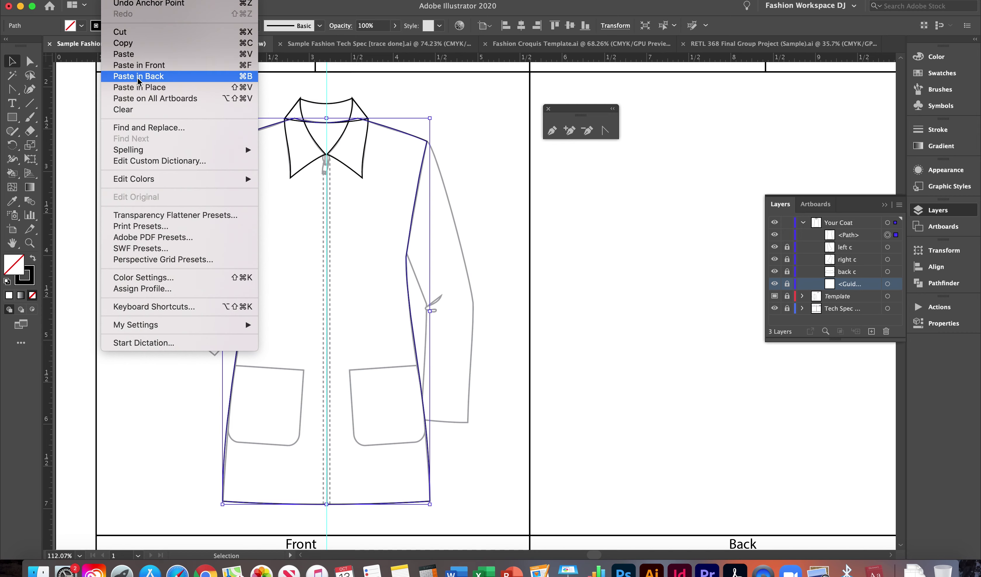
left_click(141, 67)
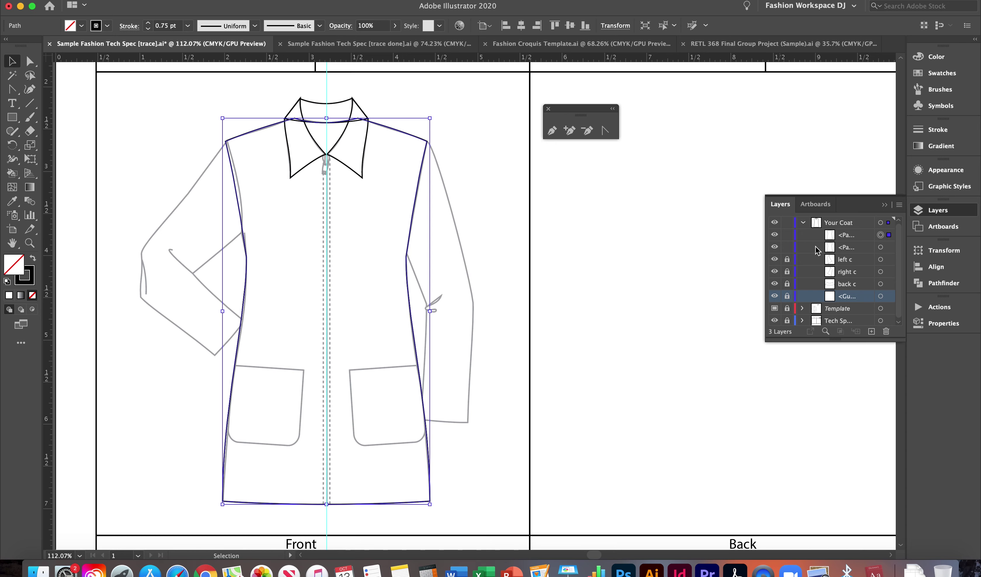
Name the two outline paths front and back, and lock both
left_click(851, 250)
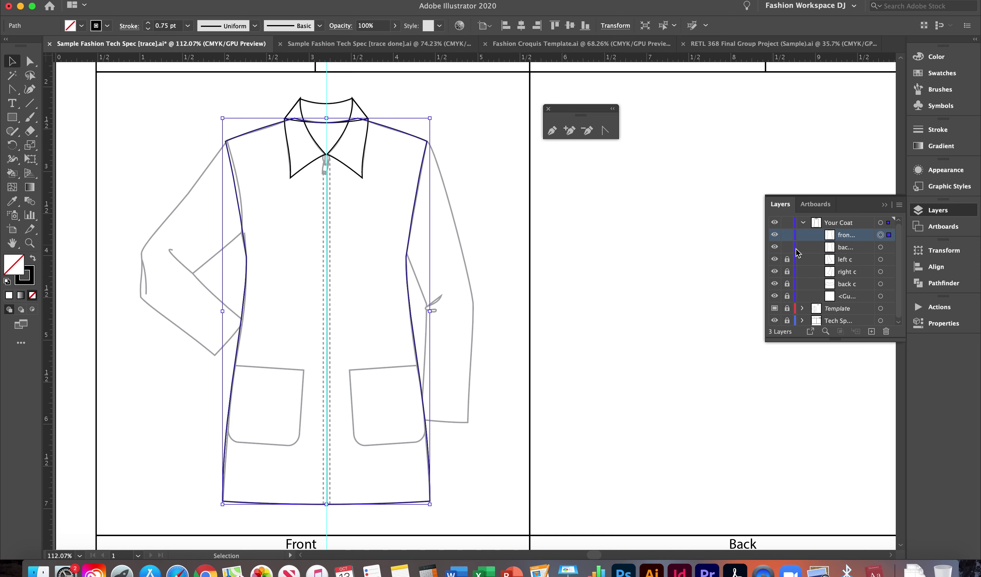
left_click(787, 247)
left_click(787, 235)
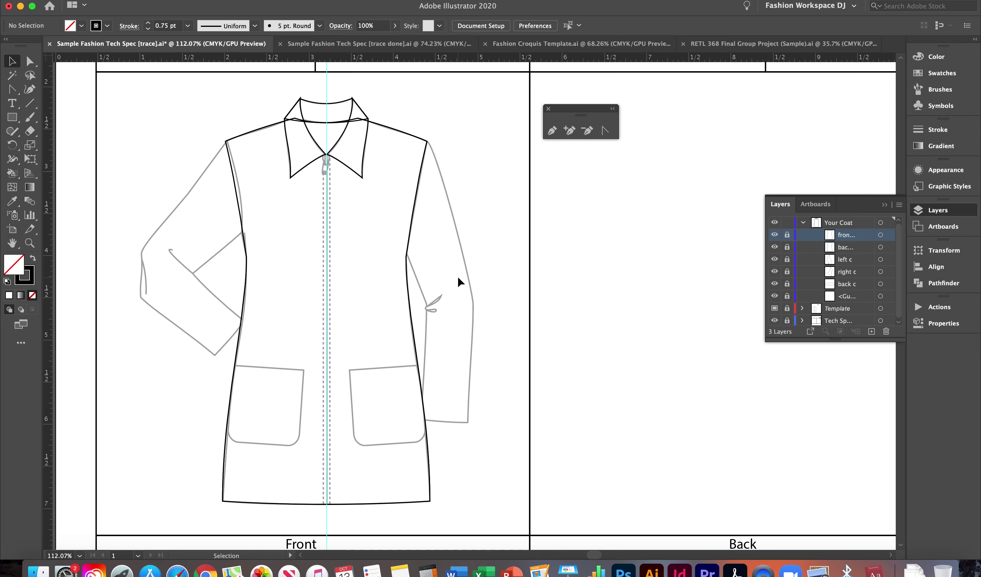
Trace the right sleeve as a closed straight-edged path from shoulder to cuff hem and back
left_click(552, 131)
left_click(427, 141)
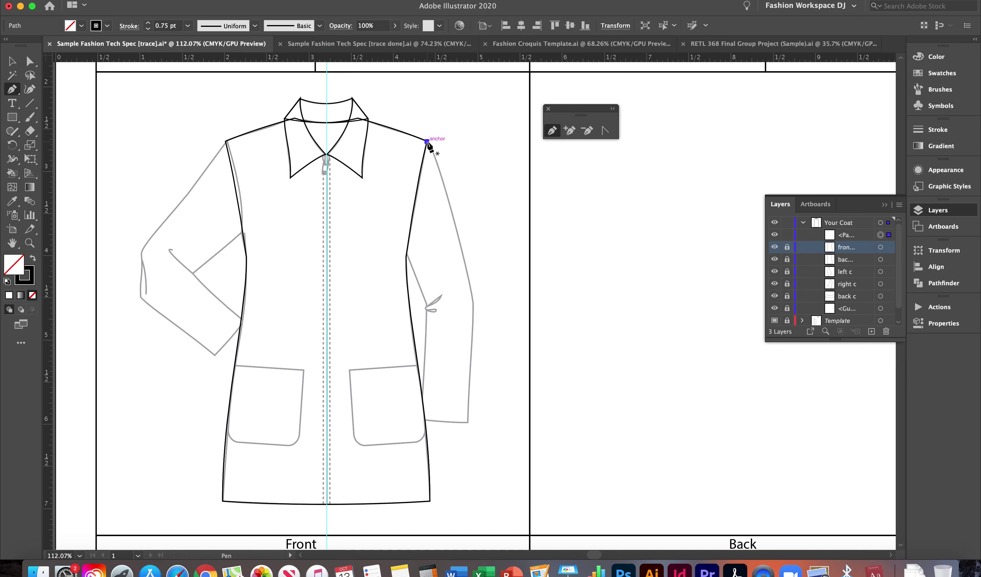
left_click(473, 303)
left_click(467, 422)
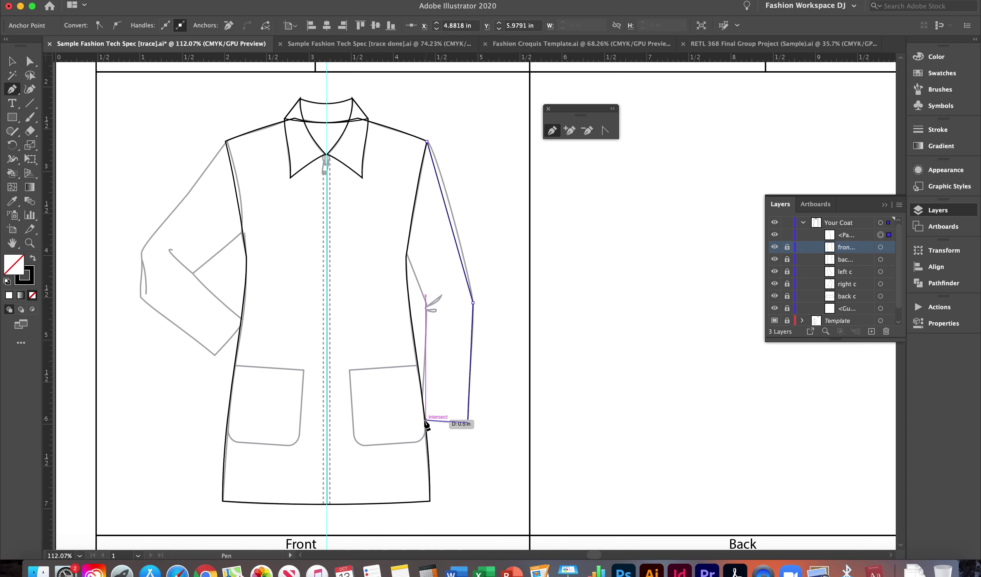
left_click(417, 420)
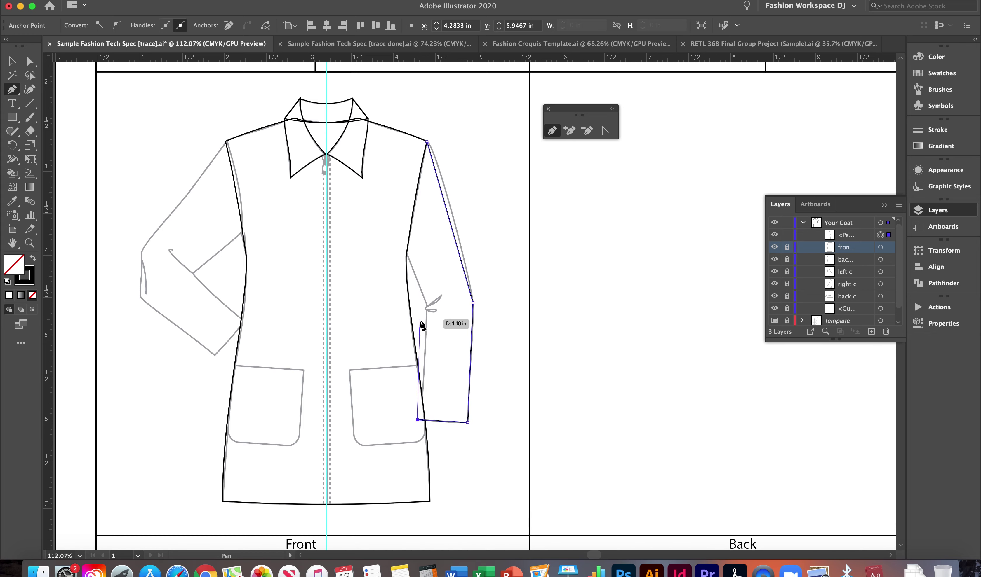
key("super+z")
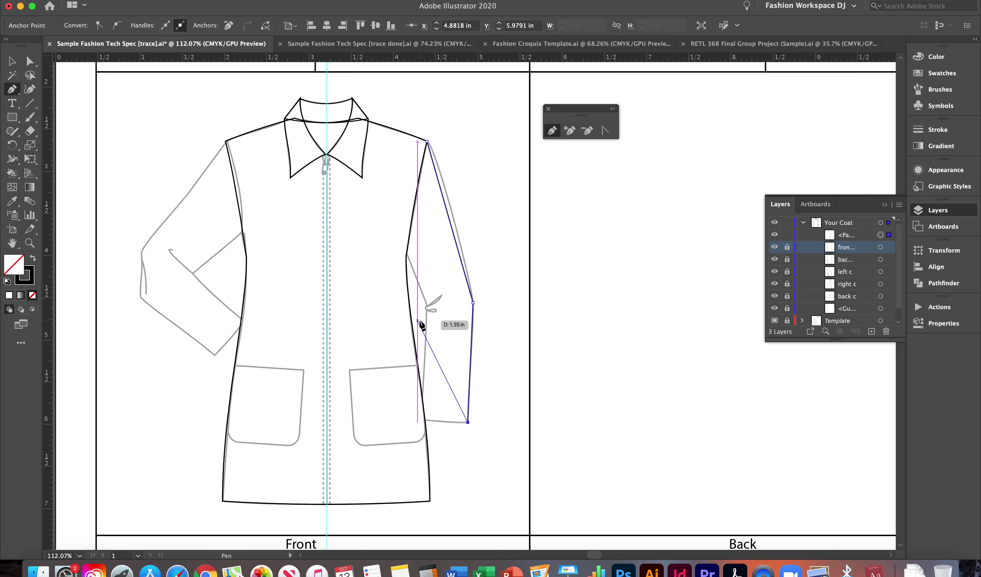
left_click(420, 420)
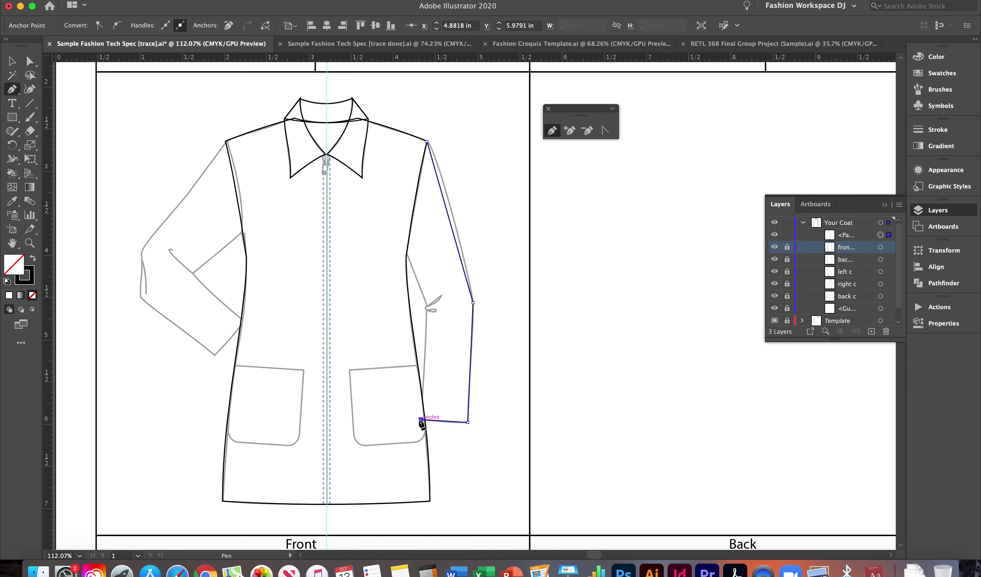
key("Escape")
left_click(427, 310)
left_click(406, 253)
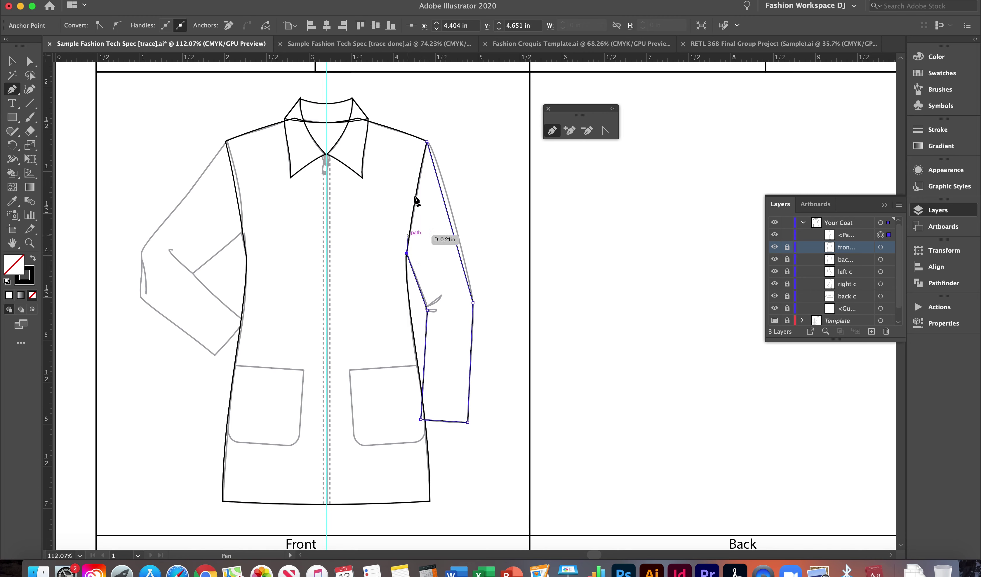
left_click(428, 141)
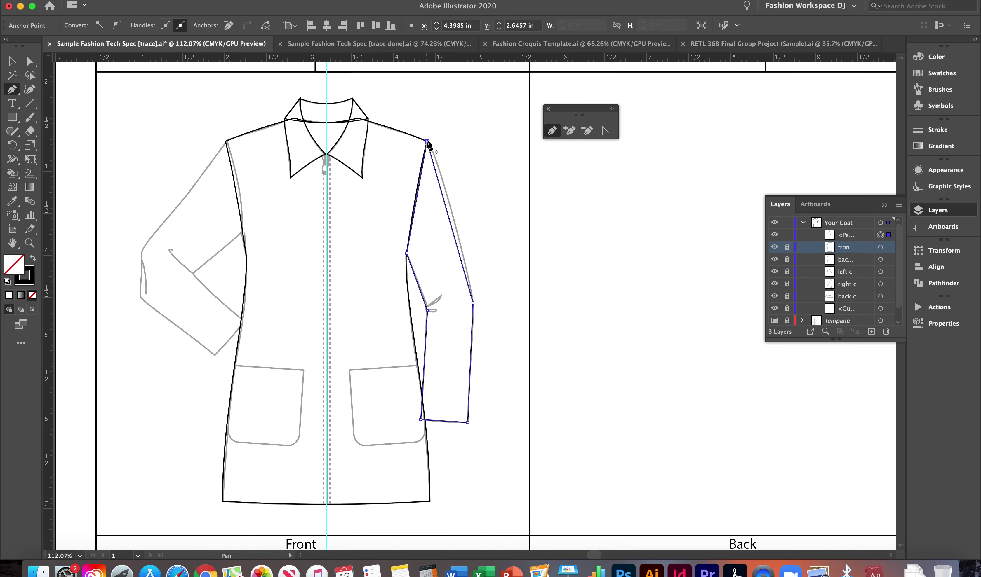
Bow the right sleeve's outer edge into curves from shoulder to cuff
left_click(605, 131)
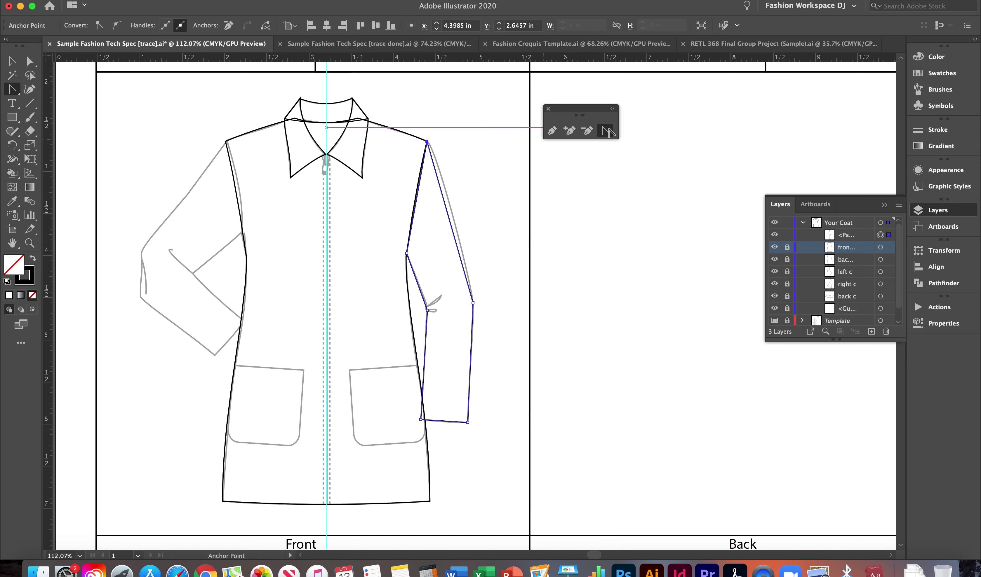
left_click_drag(449, 217, 454, 232)
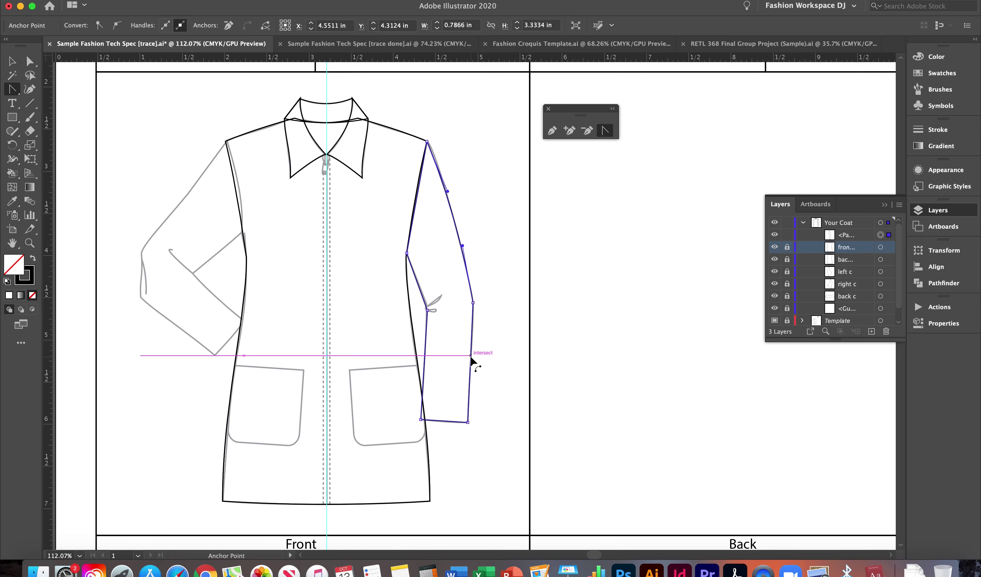
left_click_drag(471, 358, 474, 364)
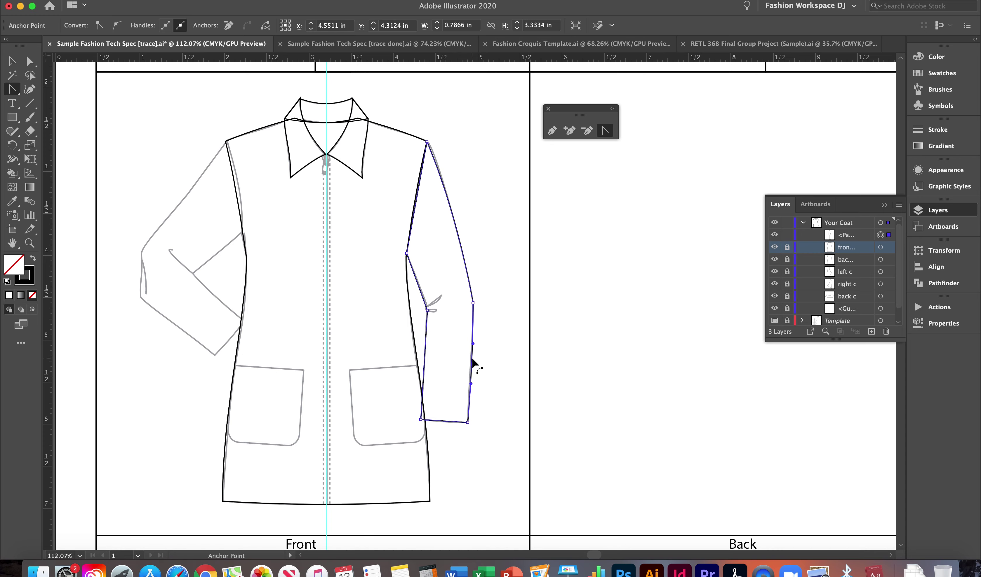
scroll(420, 291, "up", 5)
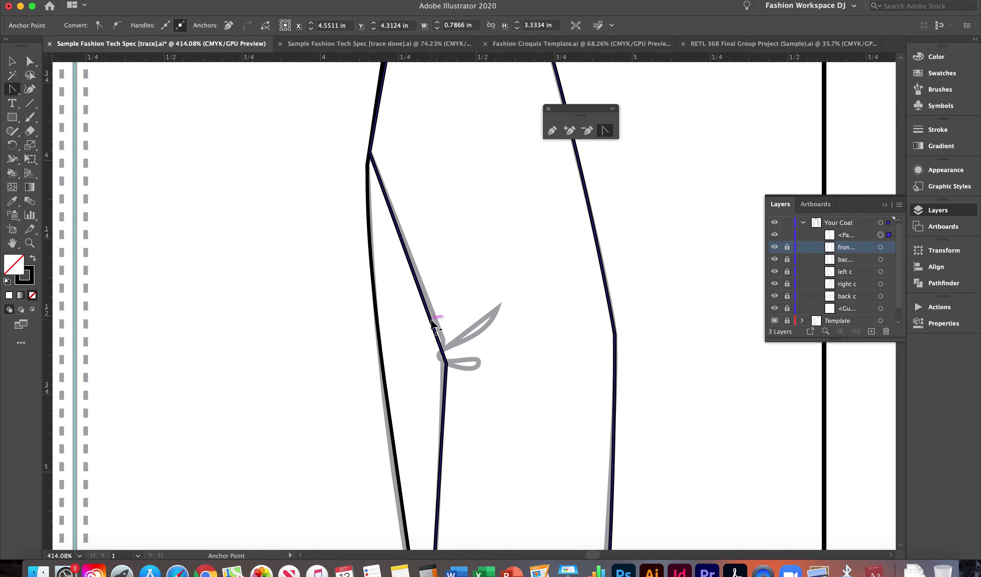
Curve the inner sleeve edges along the template and reshape the outer curve near the shoulder
left_click_drag(437, 324, 436, 323)
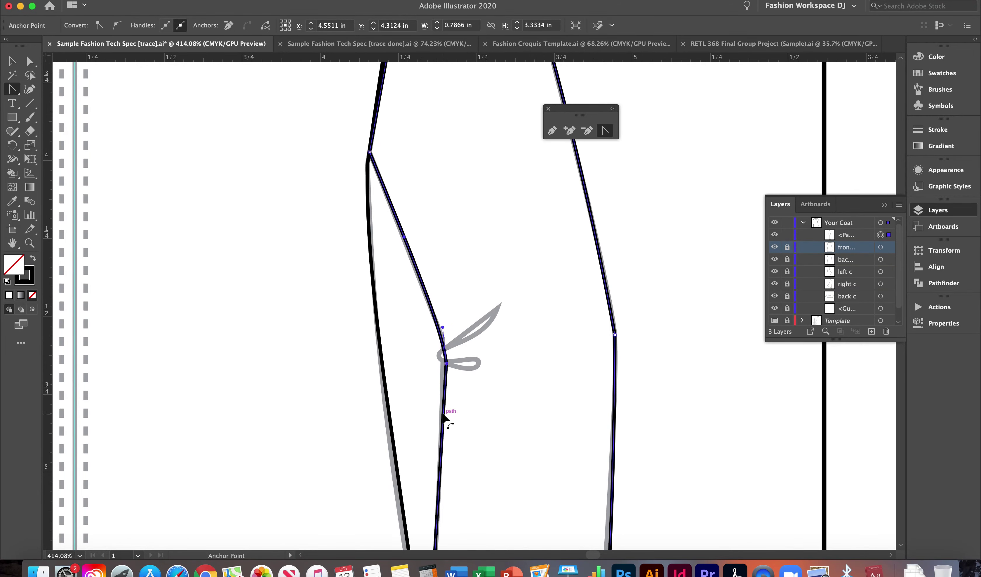
scroll(446, 416, "down", 5)
scroll(444, 418, "up", 10)
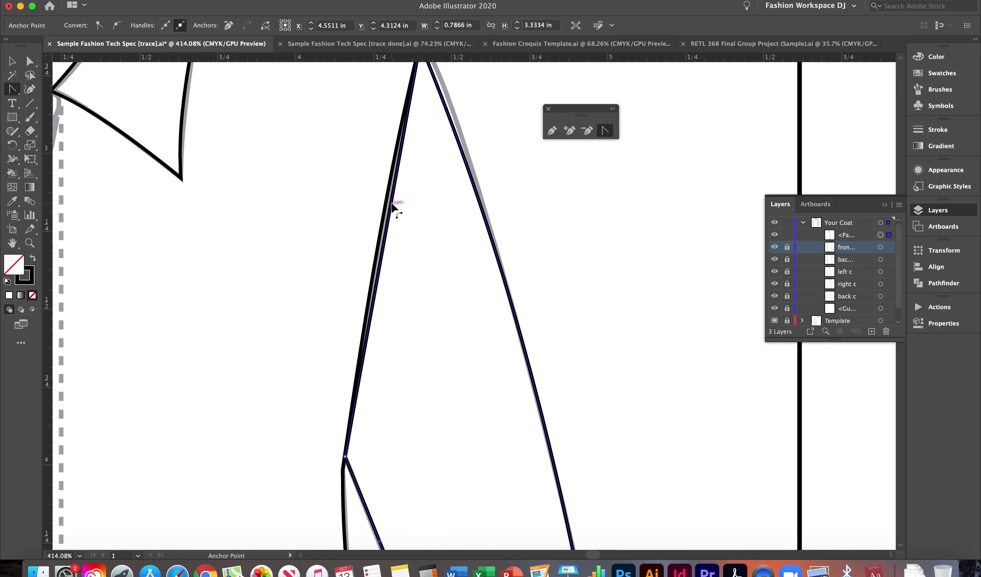
scroll(388, 222, "up", 2)
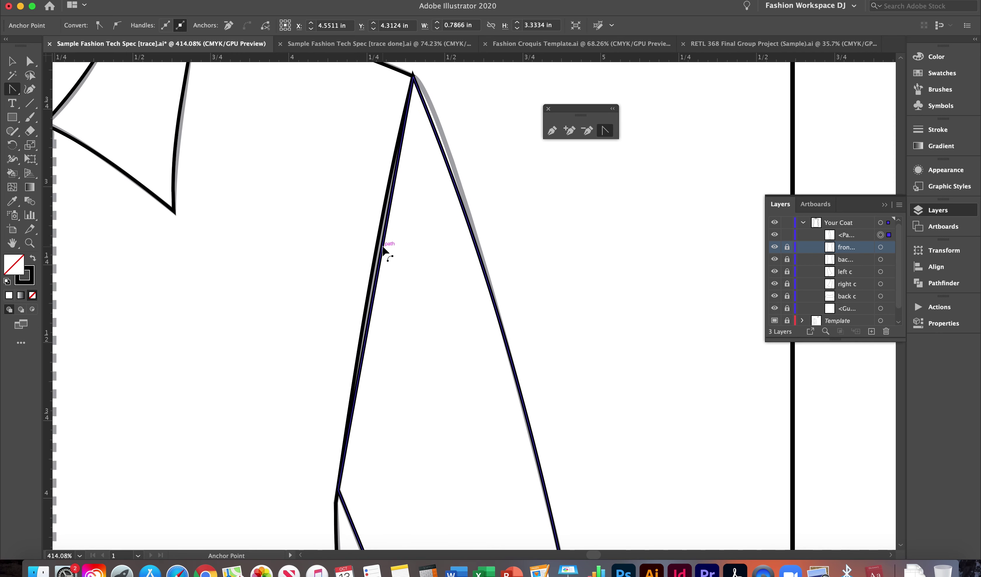
left_click_drag(382, 246, 379, 249)
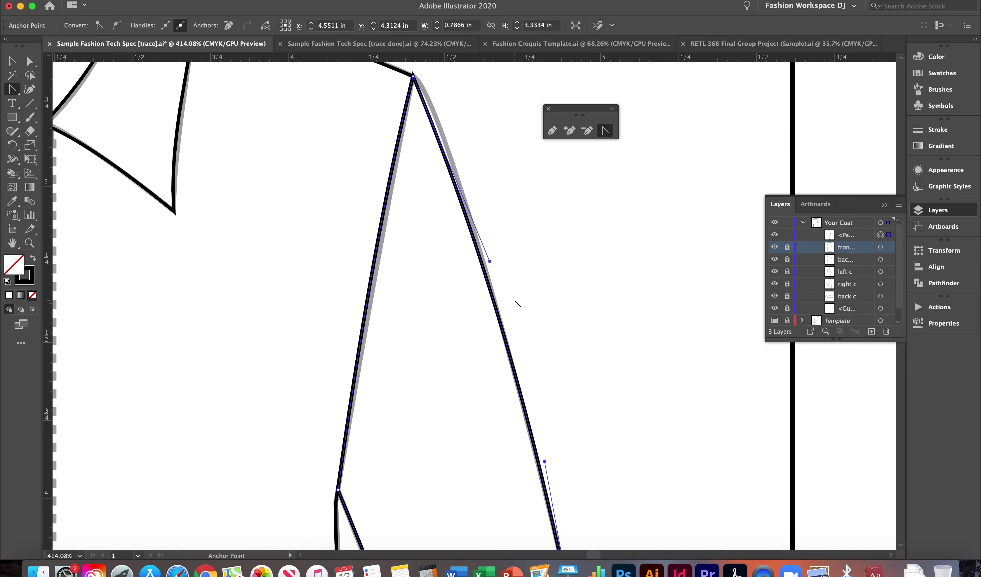
scroll(513, 306, "down", 3)
scroll(513, 306, "up", 2)
scroll(513, 306, "up", 1)
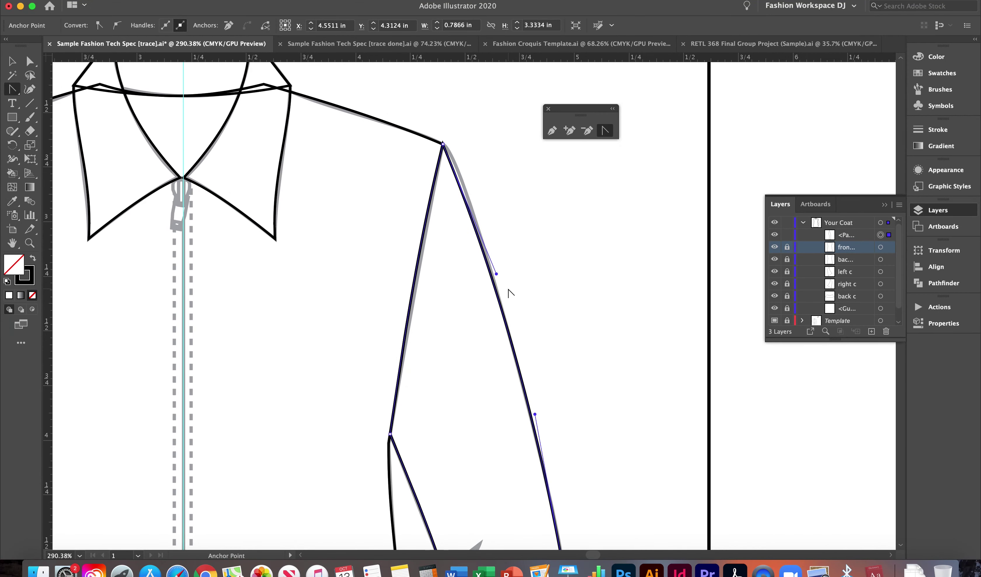
left_click_drag(496, 274, 499, 216)
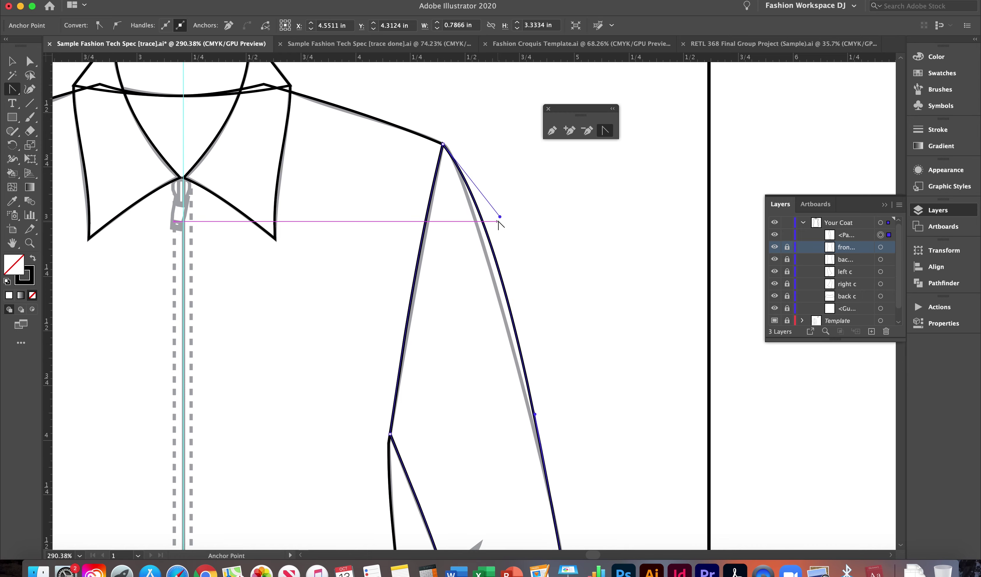
scroll(500, 219, "down", 5)
scroll(503, 219, "up", 6)
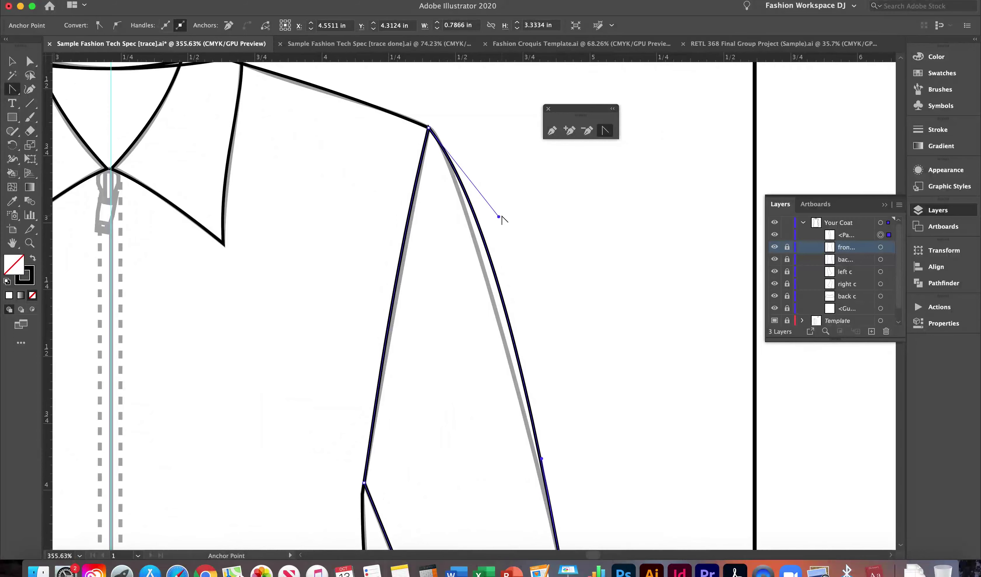
scroll(467, 292, "down", 5)
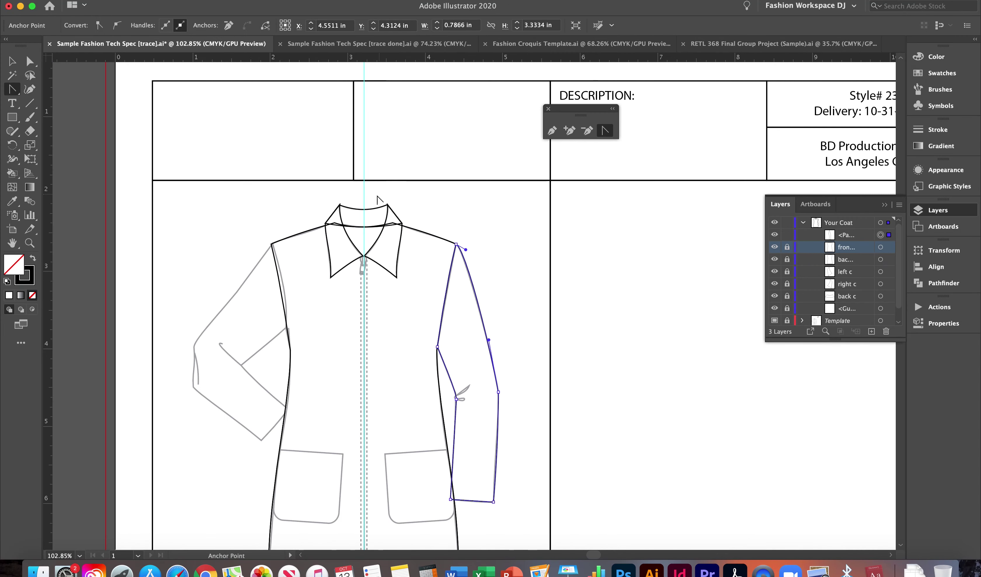
Scroll the view across to the coat front's left sleeve
scroll(492, 338, "down", 3)
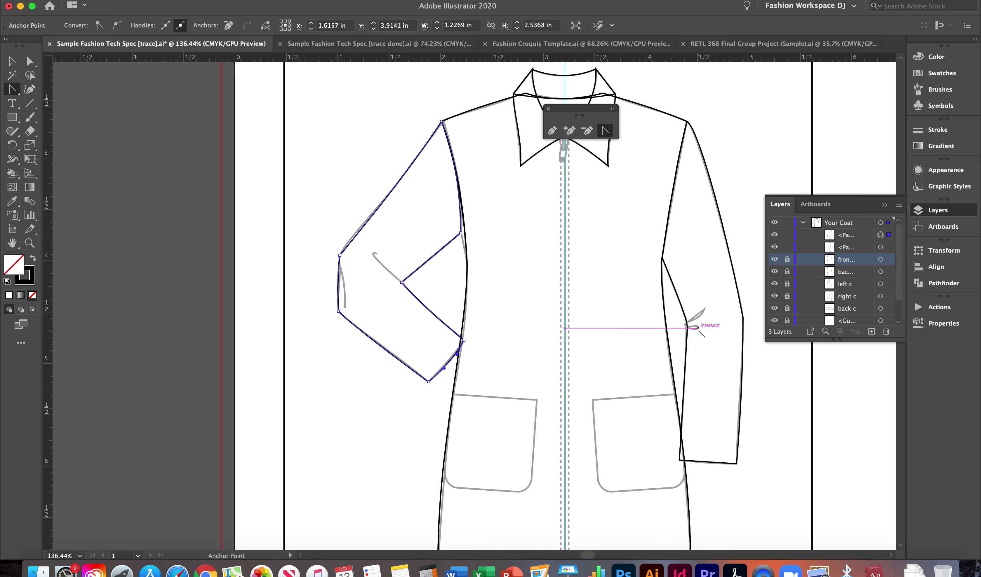
scroll(733, 297, "down", 3)
scroll(733, 298, "right", 5)
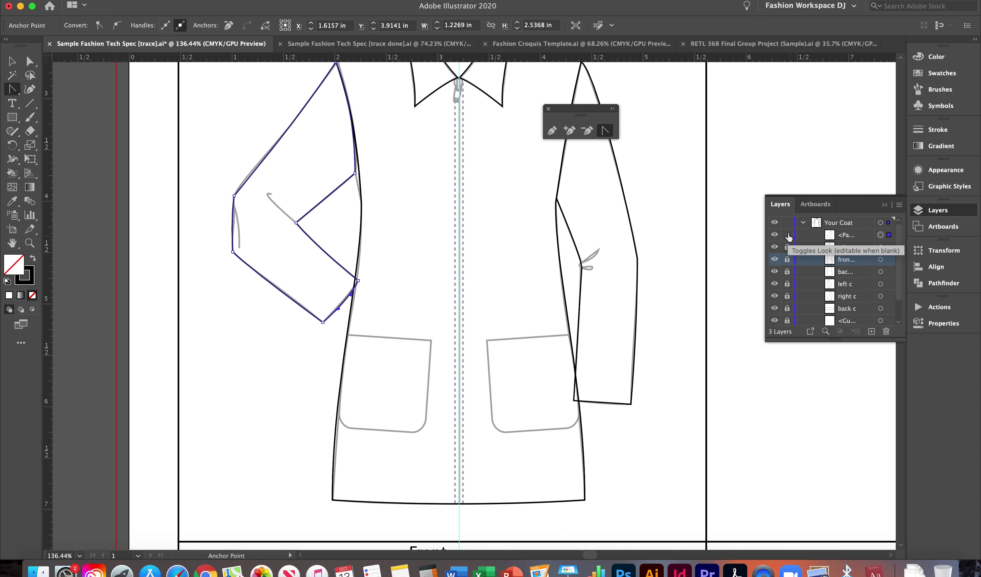
Lock the newly traced left sleeve path in the Layers panel
left_click(787, 235)
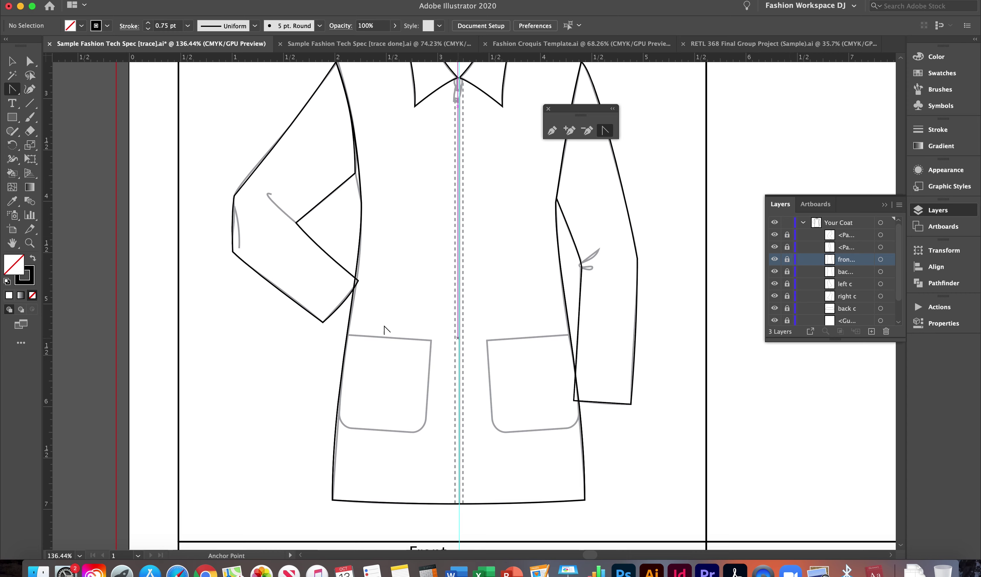
left_click(552, 131)
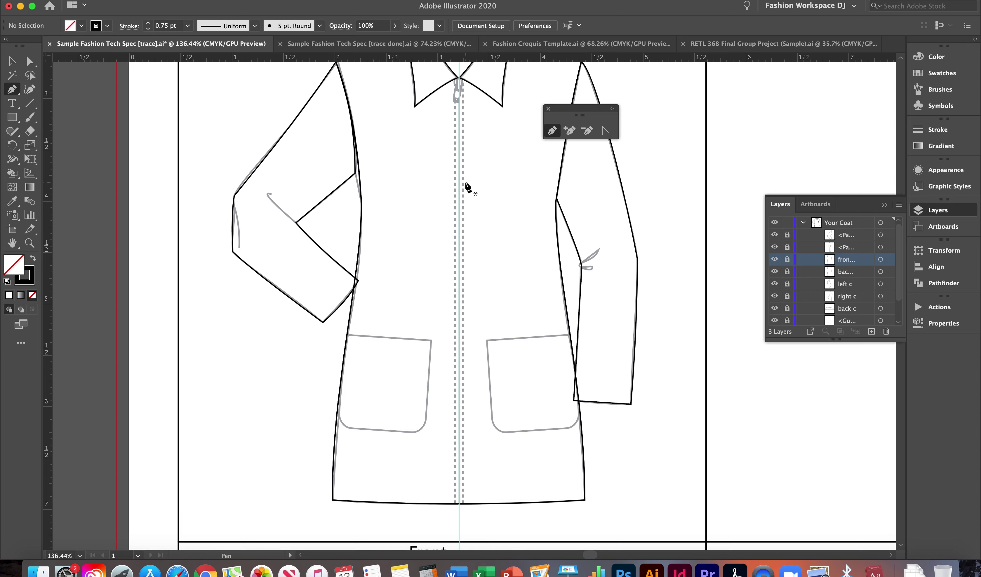
Draw a thin rectangle down the centre-front zip from collar to hem
left_click(13, 118)
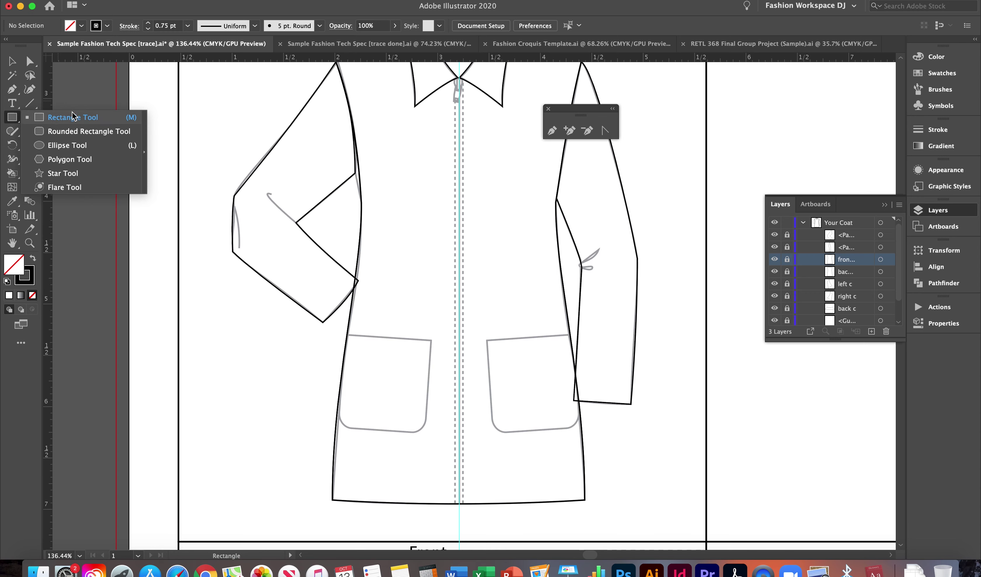
left_click(78, 119)
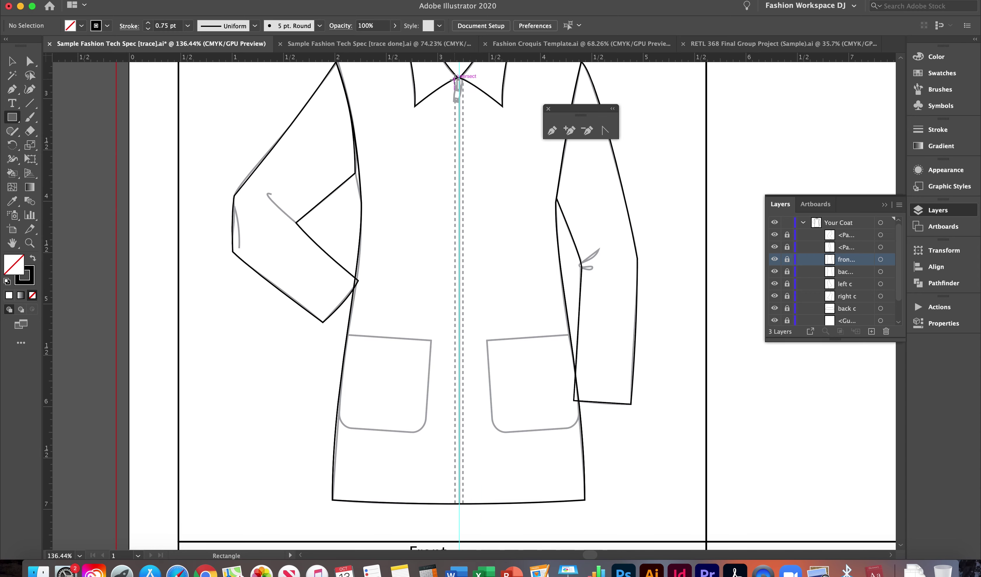
left_click_drag(456, 83, 464, 502)
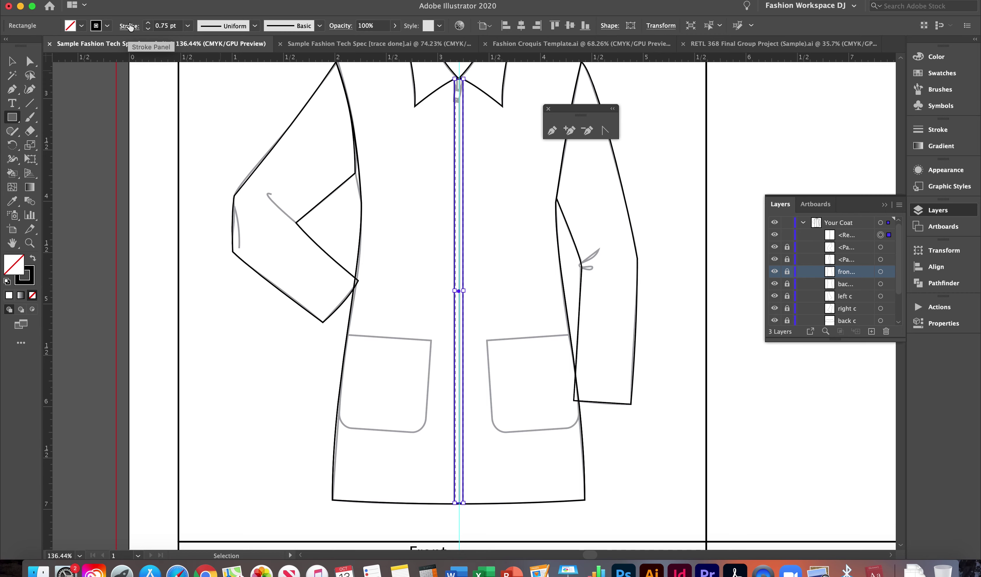
Give the zip strip a dashed stroke with 3 pt dashes
left_click(302, 0)
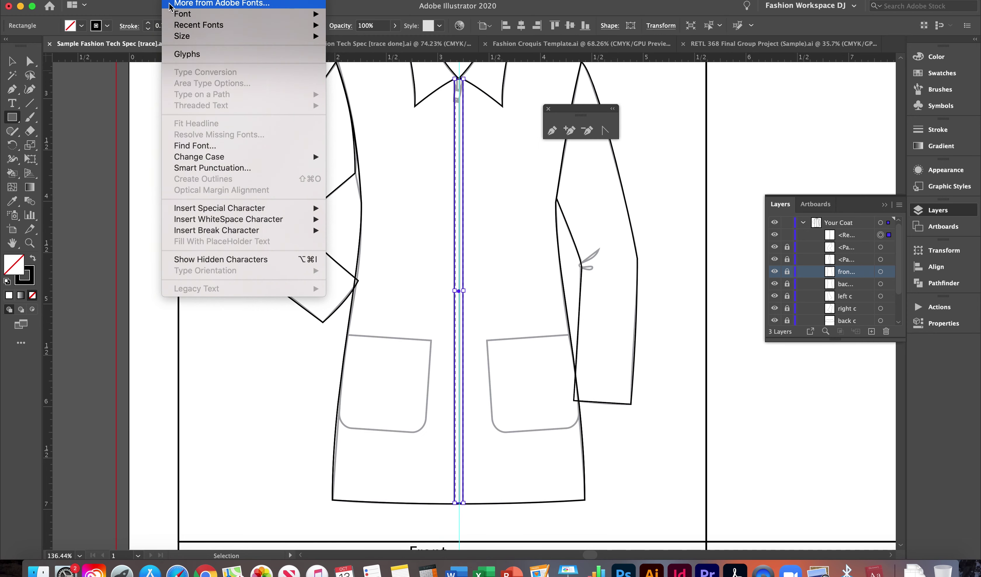
left_click(127, 29)
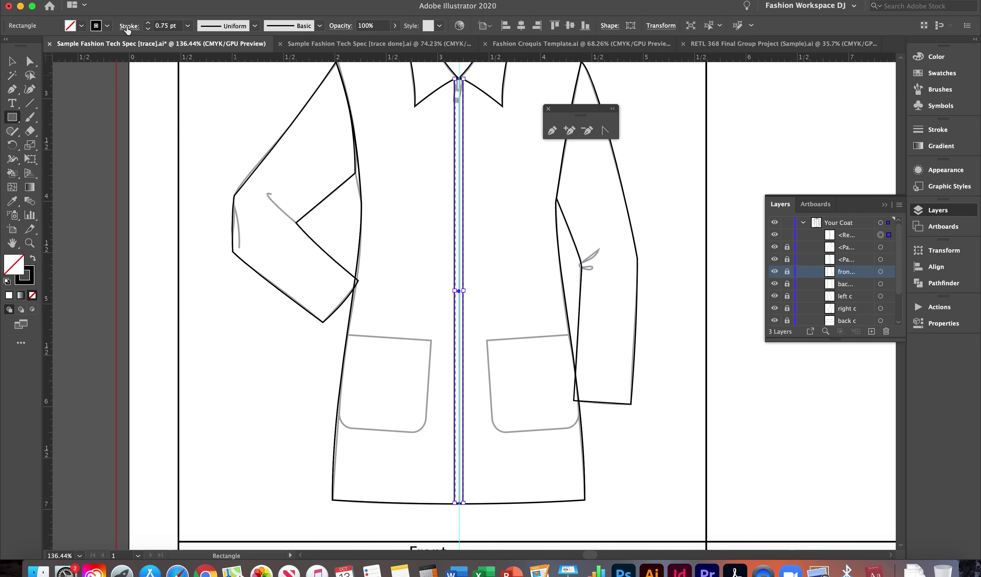
left_click(127, 27)
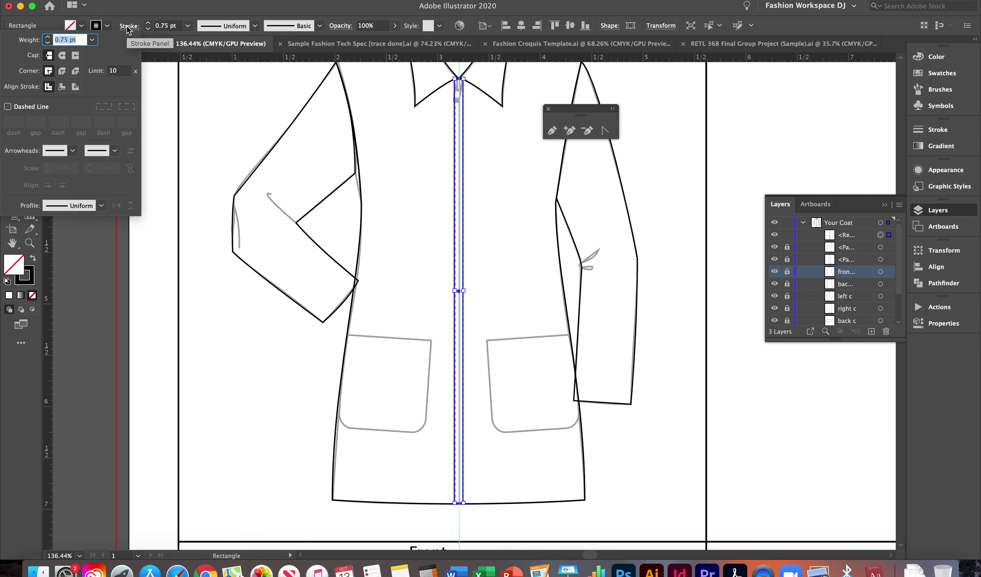
left_click(7, 107)
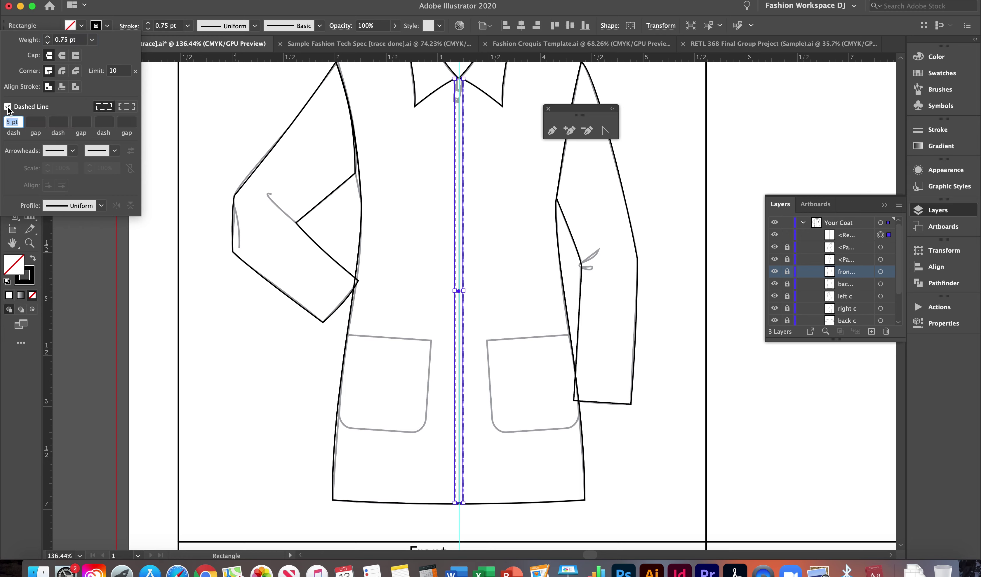
type("3")
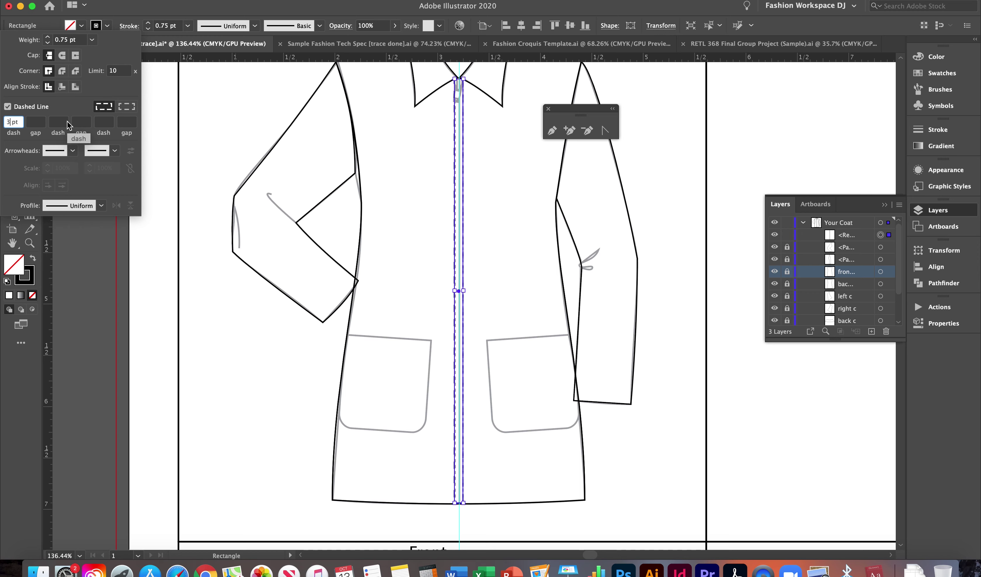
key("Return")
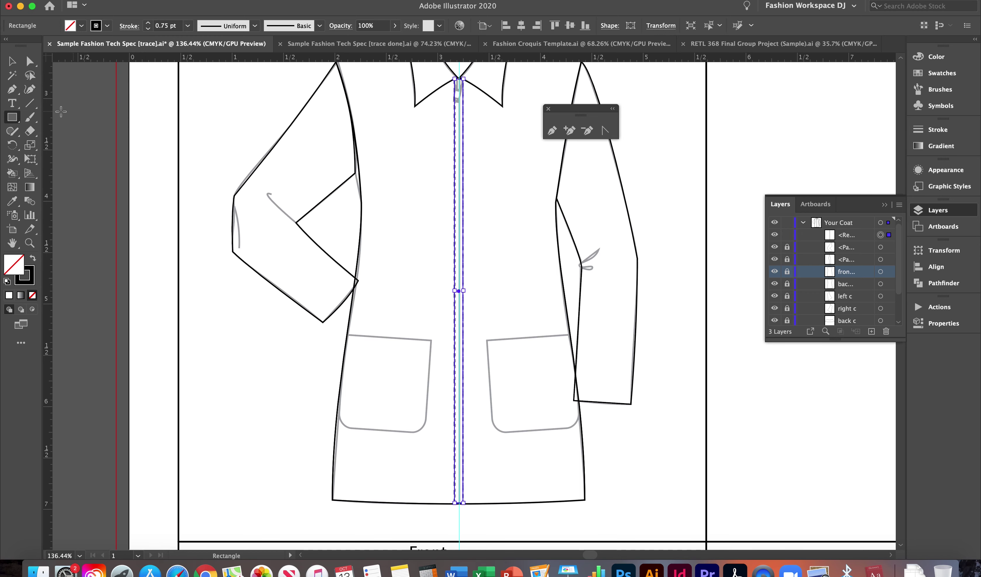
Lock the dashed strip and draw a solid straight line down the centre front, collar to hem
left_click(31, 105)
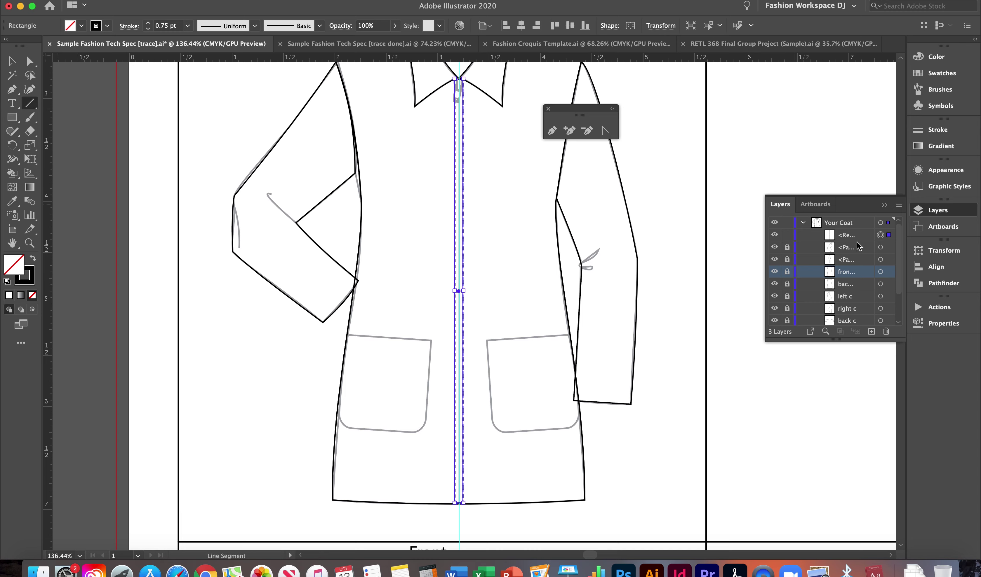
left_click(787, 235)
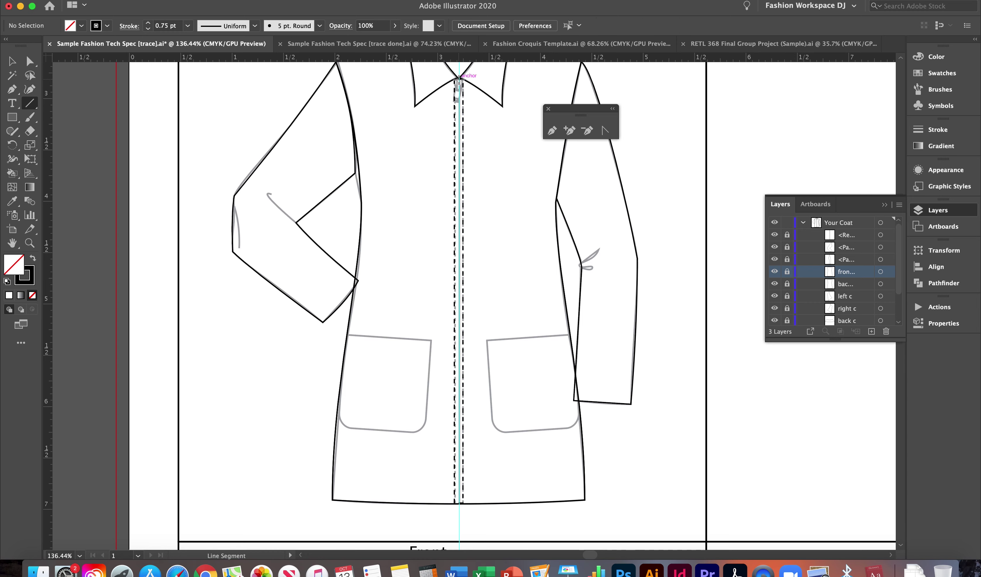
left_click_drag(458, 78, 459, 503)
scroll(460, 503, "up", 5)
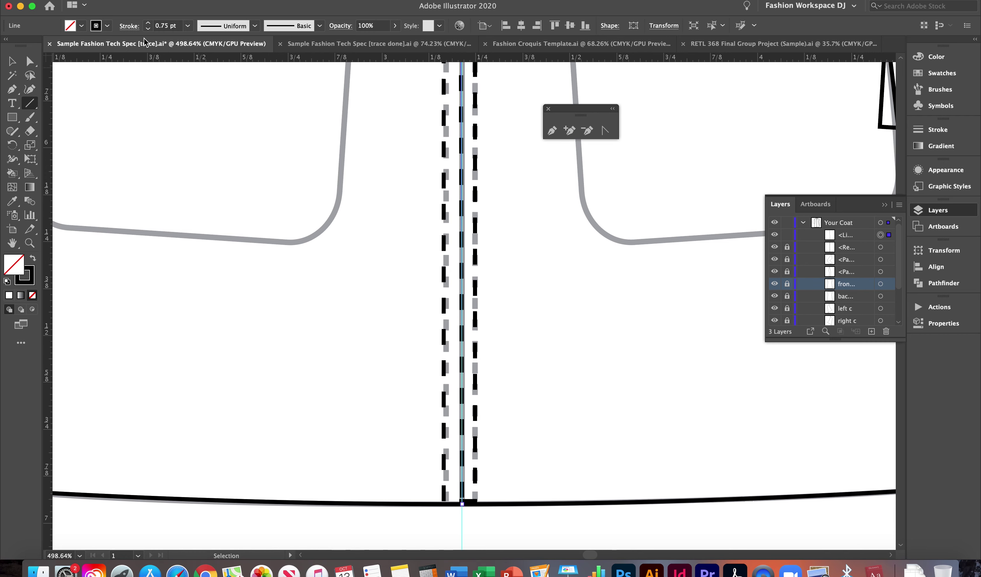
left_click(129, 26)
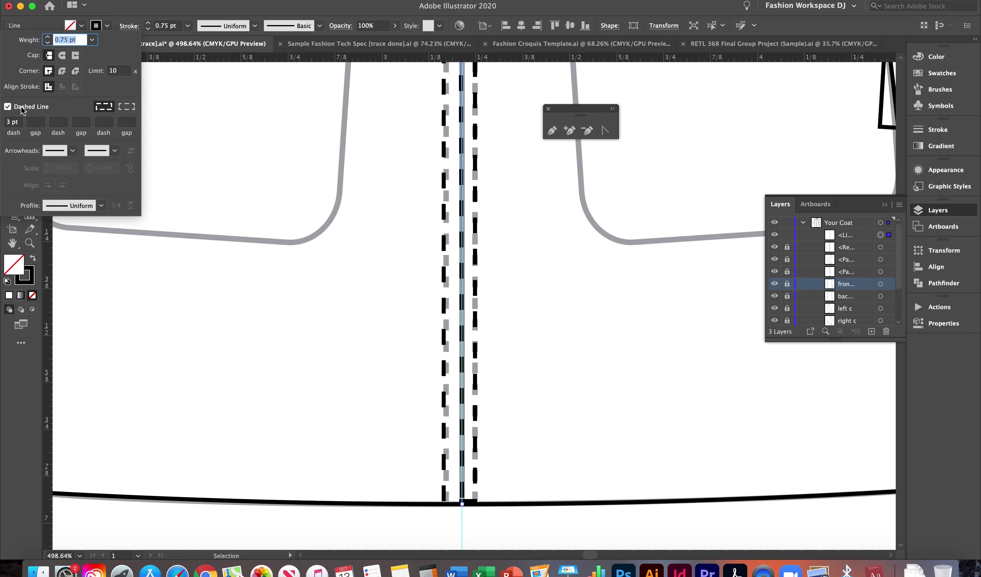
left_click(7, 107)
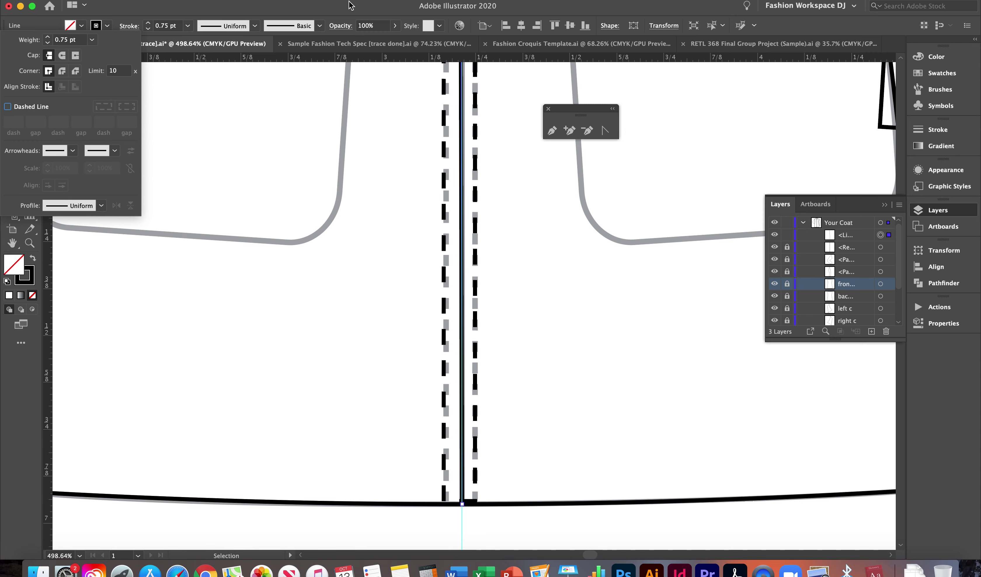
left_click(192, 8)
Unlock the dashed strip and group it with the solid centre-front line
key("v")
key("super+0")
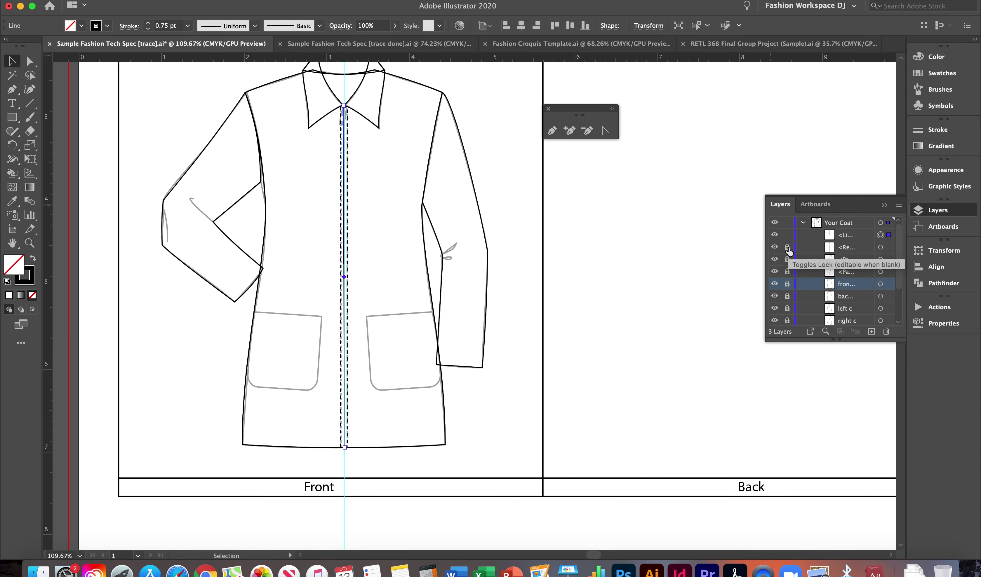
left_click(786, 248)
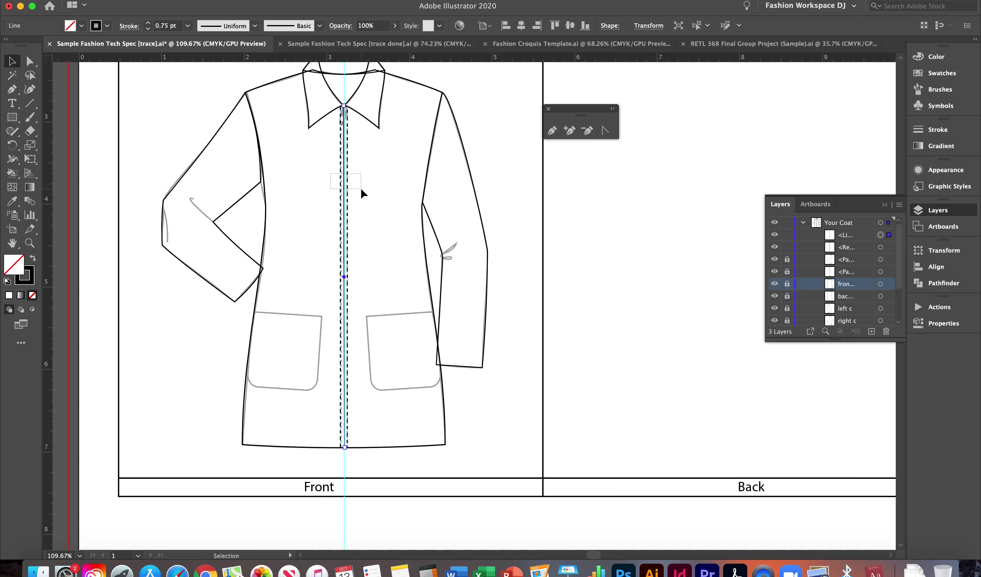
left_click_drag(361, 189, 361, 189)
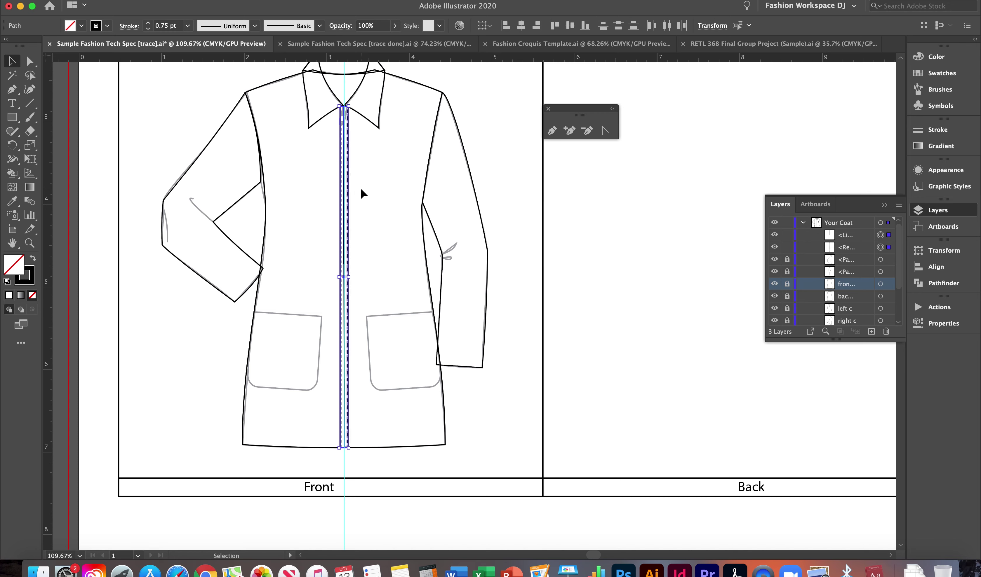
right_click(345, 181)
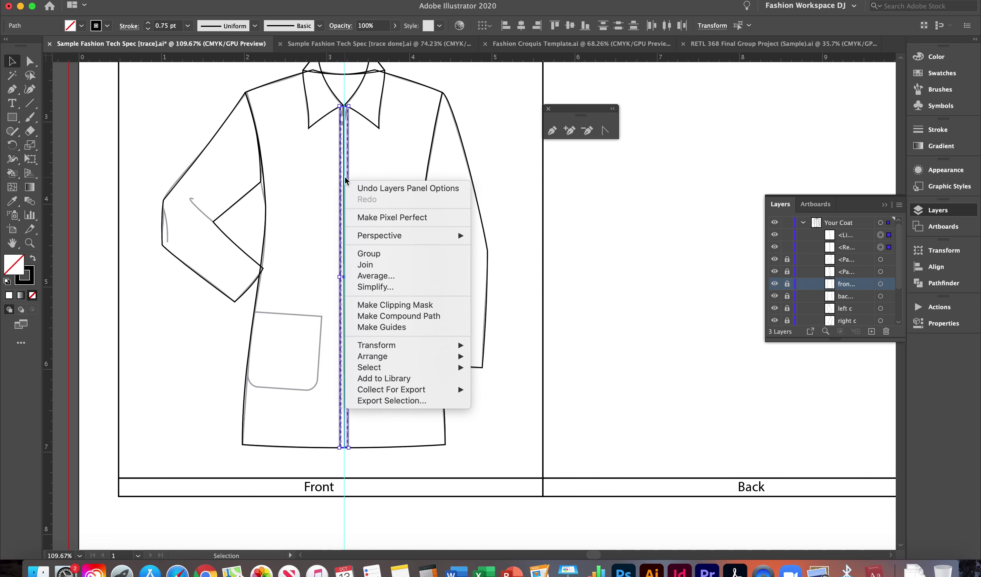
left_click(383, 255)
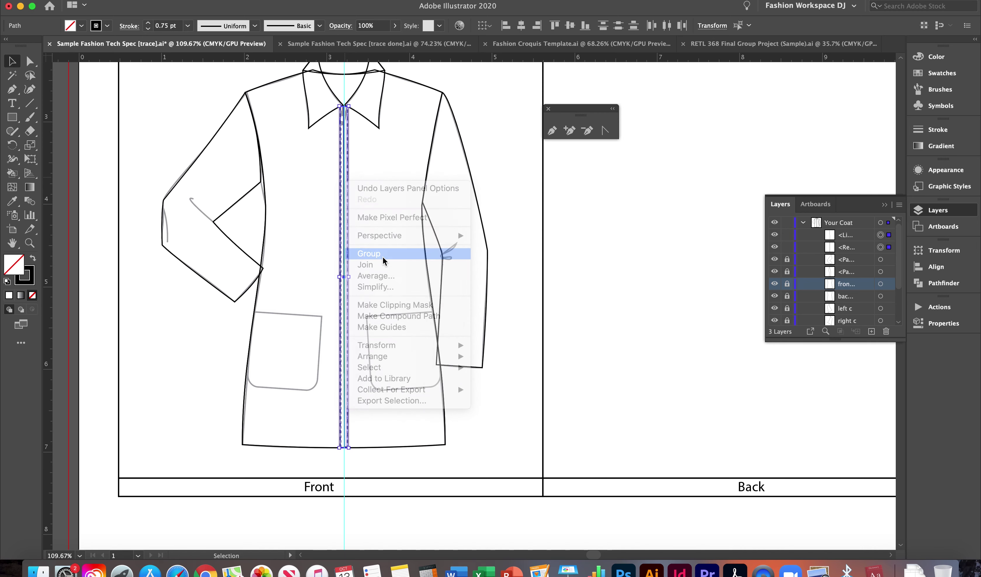
left_click(484, 144)
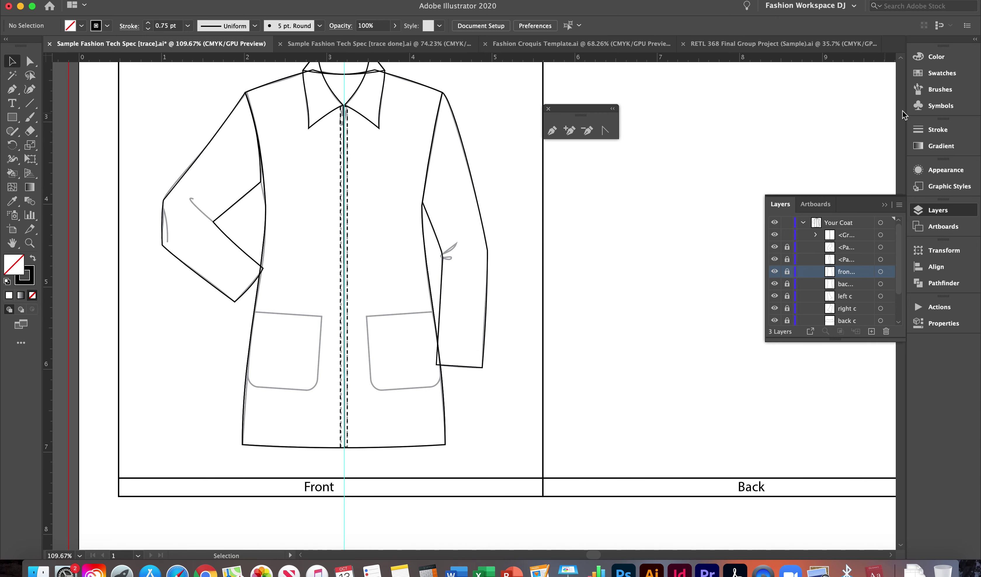
left_click(930, 105)
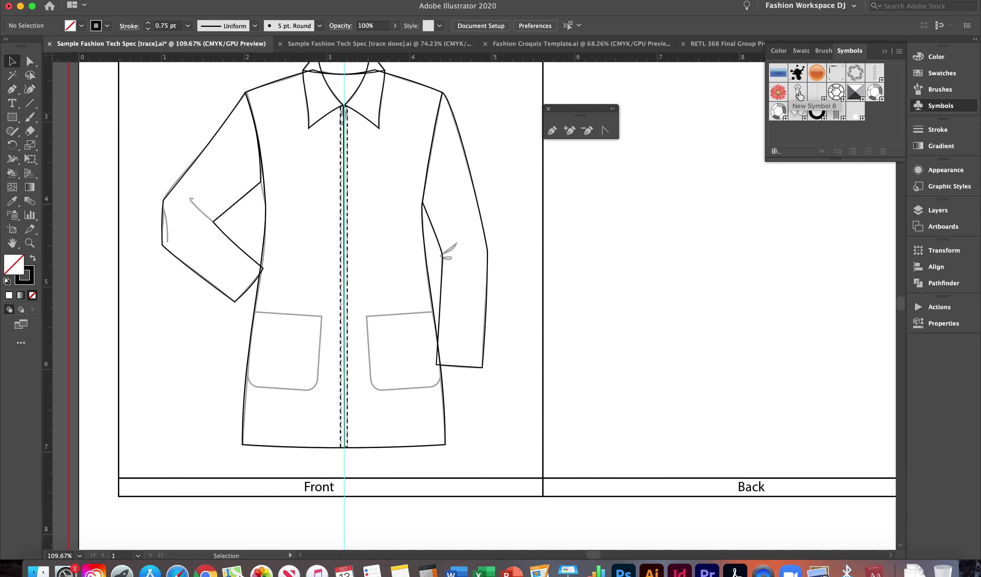
Place a trial zipper symbol beside the coat, delete it, and bring back the Layers panel
left_click_drag(797, 94, 530, 214)
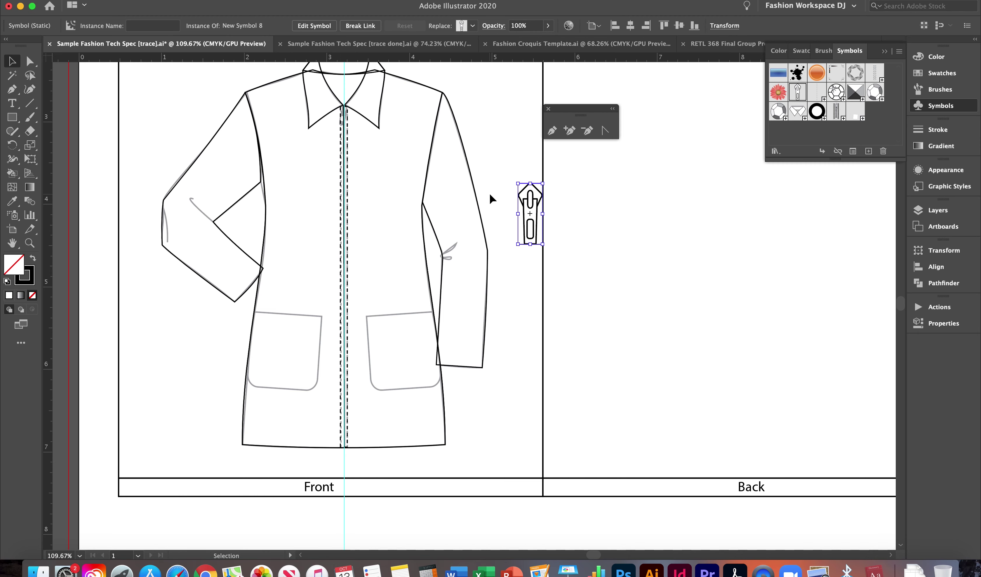
key("Delete")
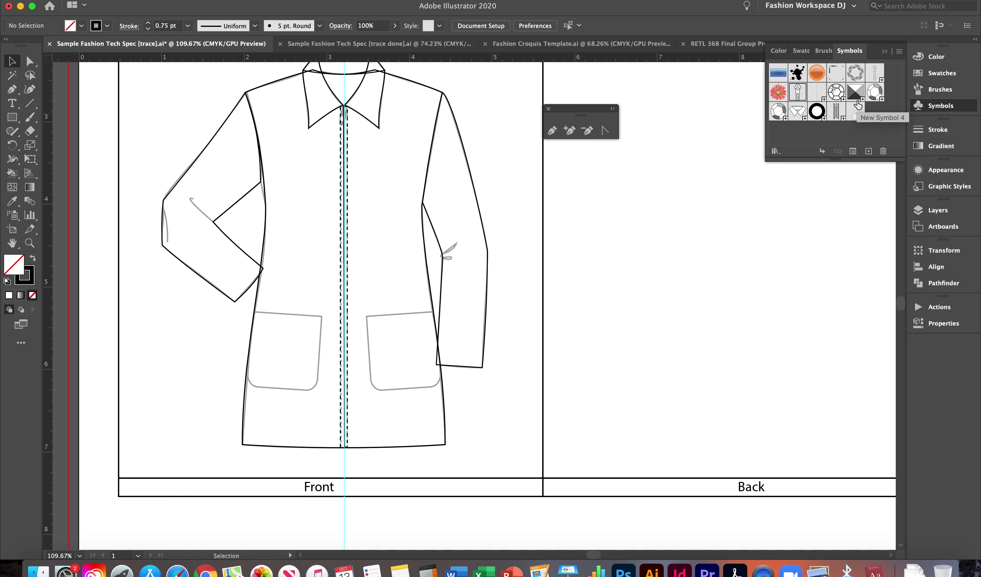
key("F7")
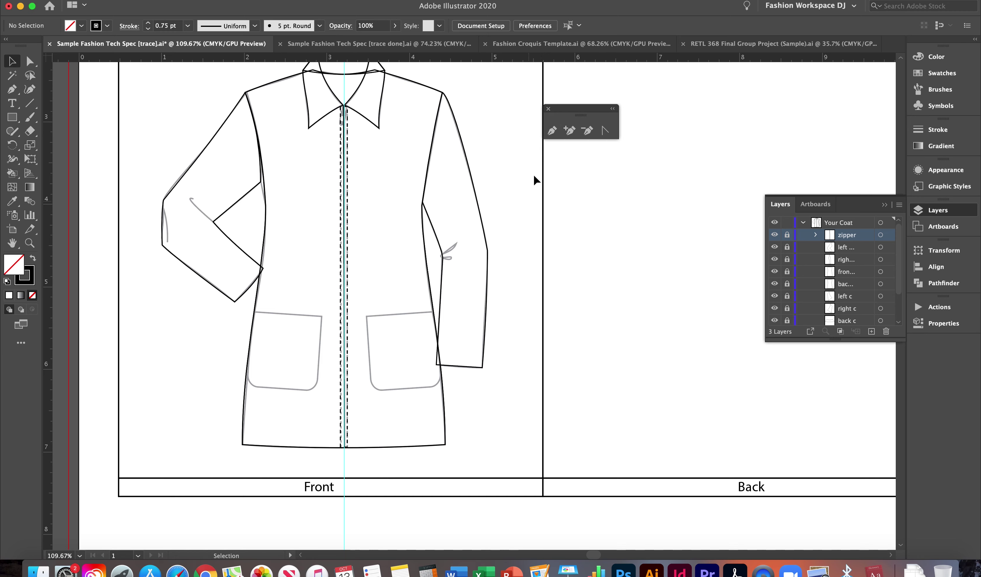
Trace the right front pocket as a closed four-corner Pen outline
left_click(554, 129)
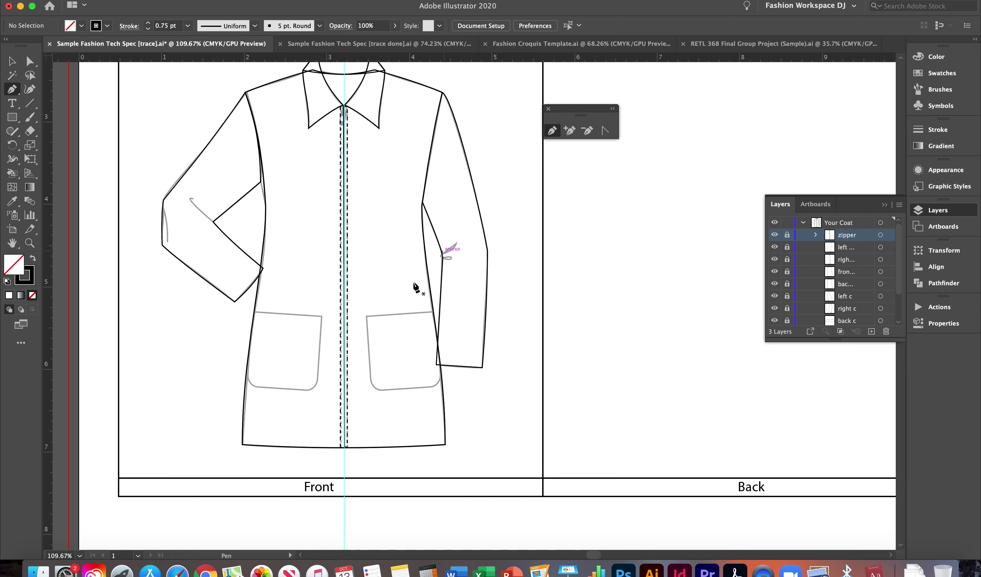
left_click(366, 317)
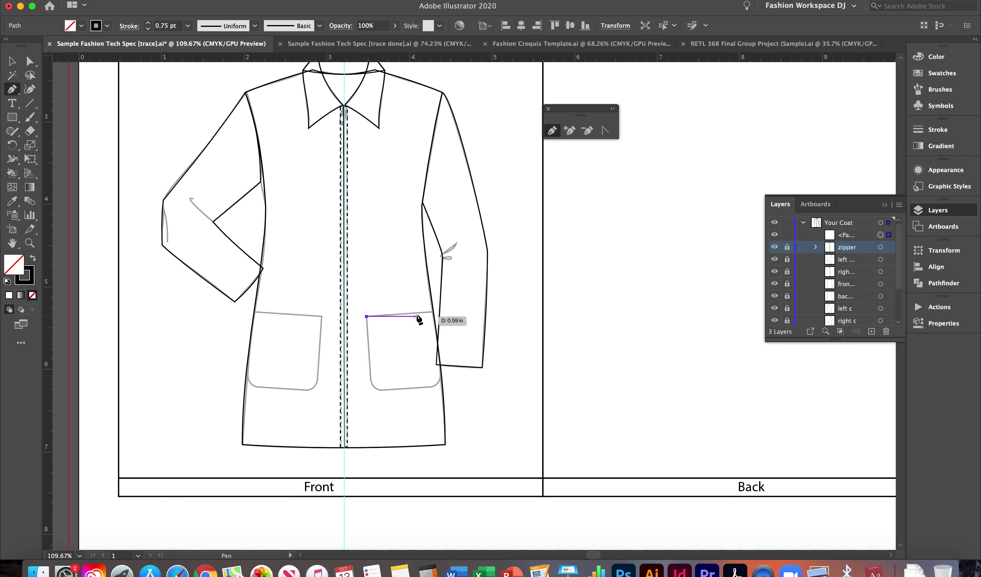
left_click(431, 312)
left_click(440, 381)
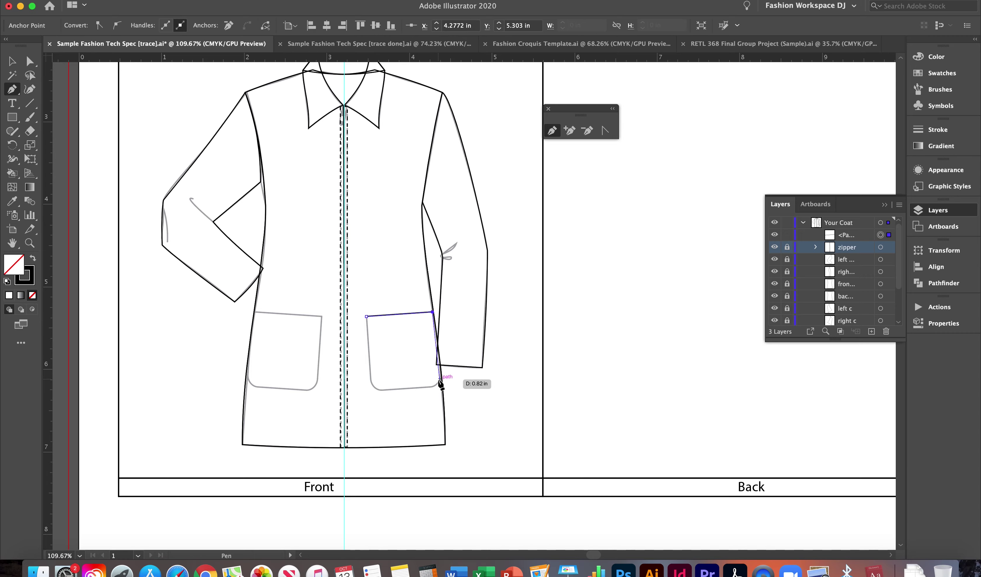
left_click(372, 384)
left_click(366, 317)
scroll(418, 332, "up", 5)
scroll(418, 332, "down", 5)
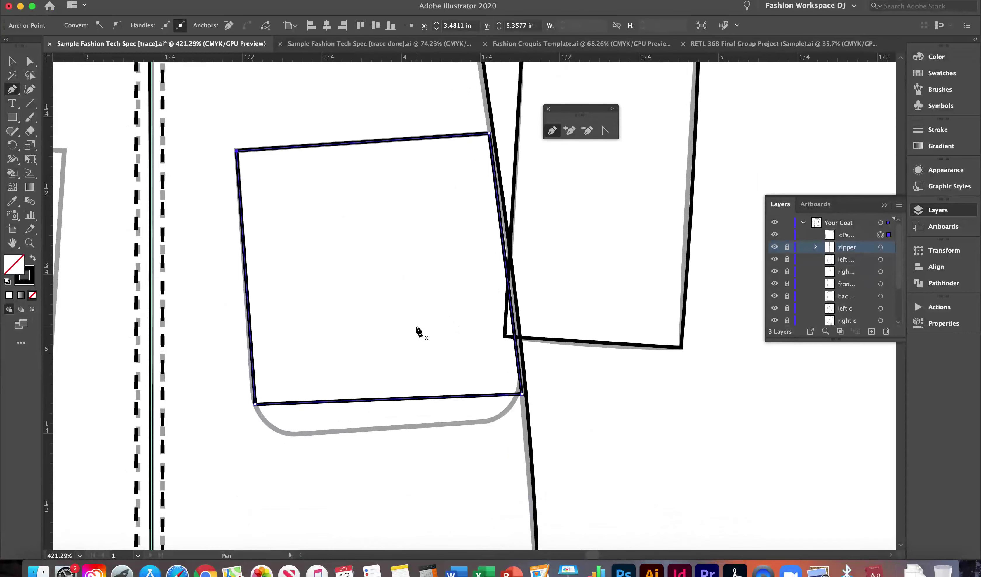
Curve the pocket's bottom edge downward with the Curvature tool
left_click(604, 131)
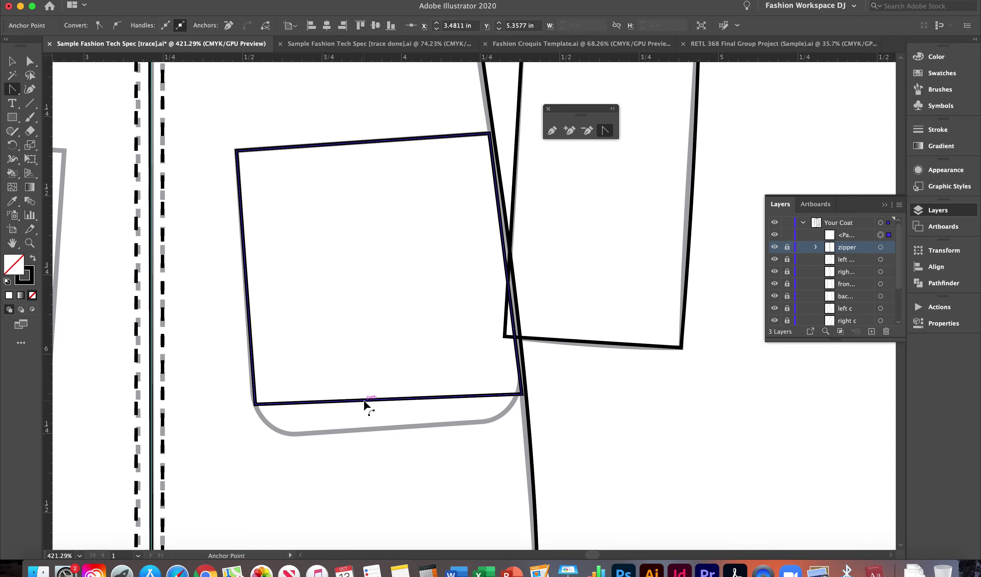
left_click_drag(366, 402, 367, 427)
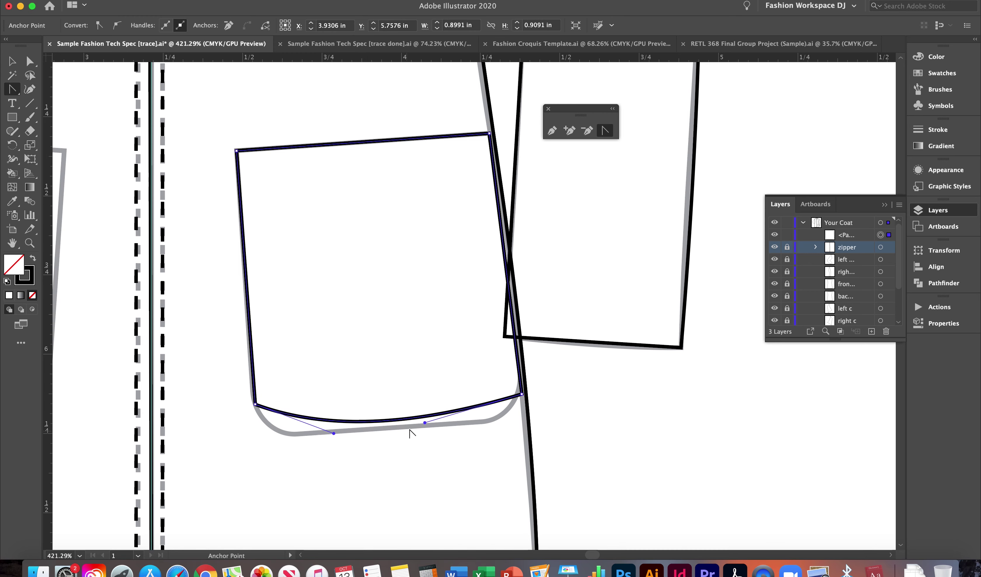
left_click_drag(425, 423, 480, 435)
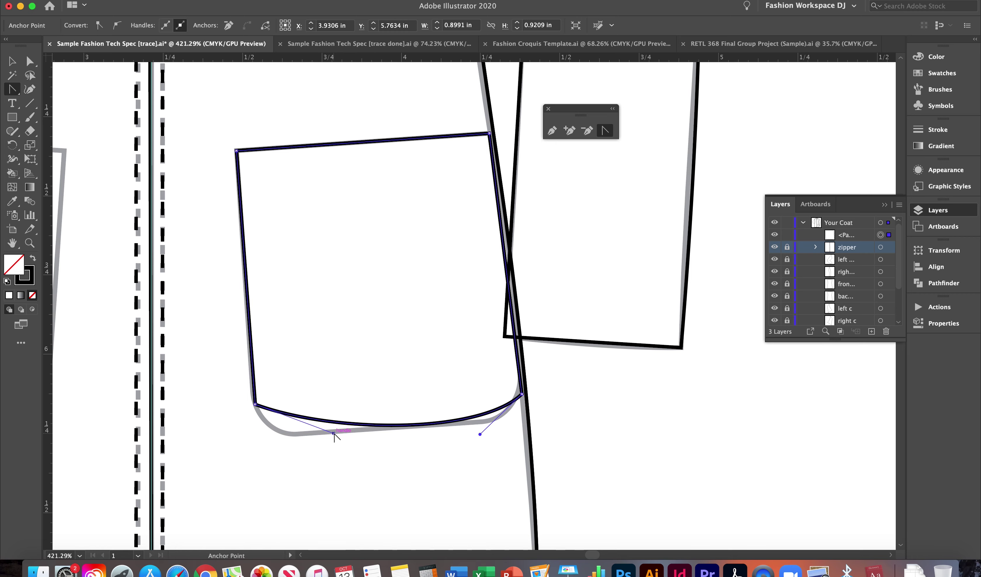
left_click_drag(334, 434, 317, 451)
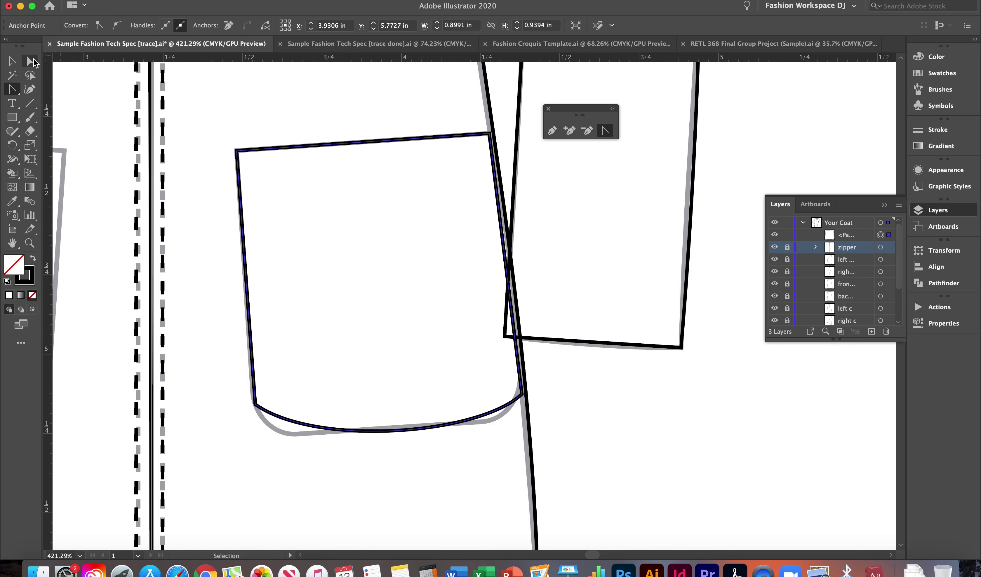
Round and reshape the pocket's lower corners with Direct Selection to match the left pocket
left_click(31, 62)
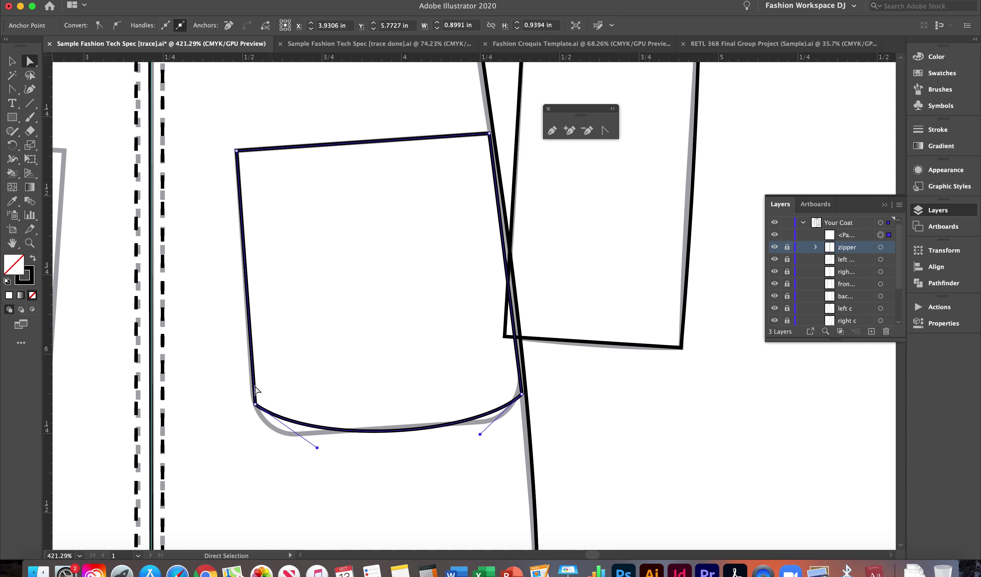
left_click(255, 405)
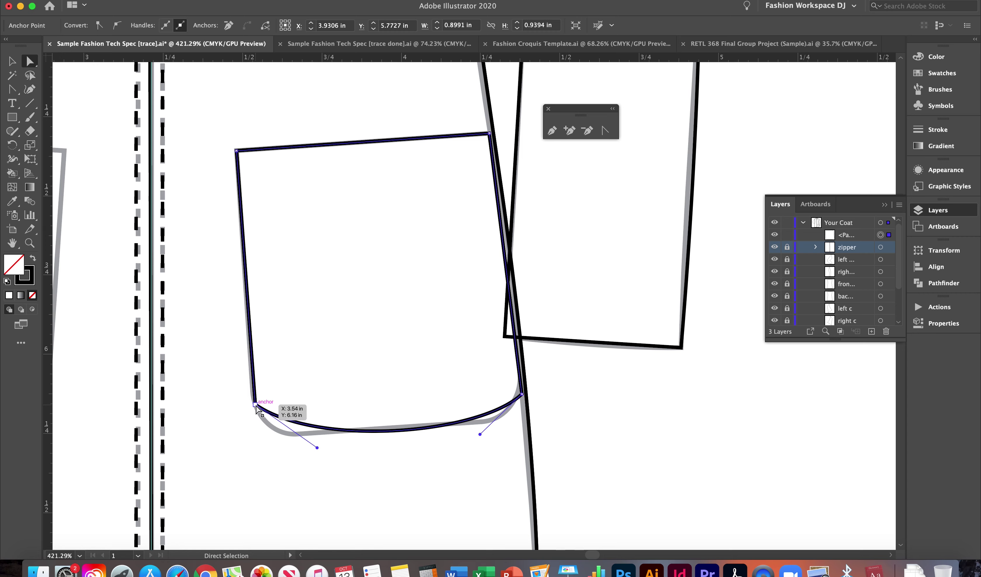
left_click(255, 405)
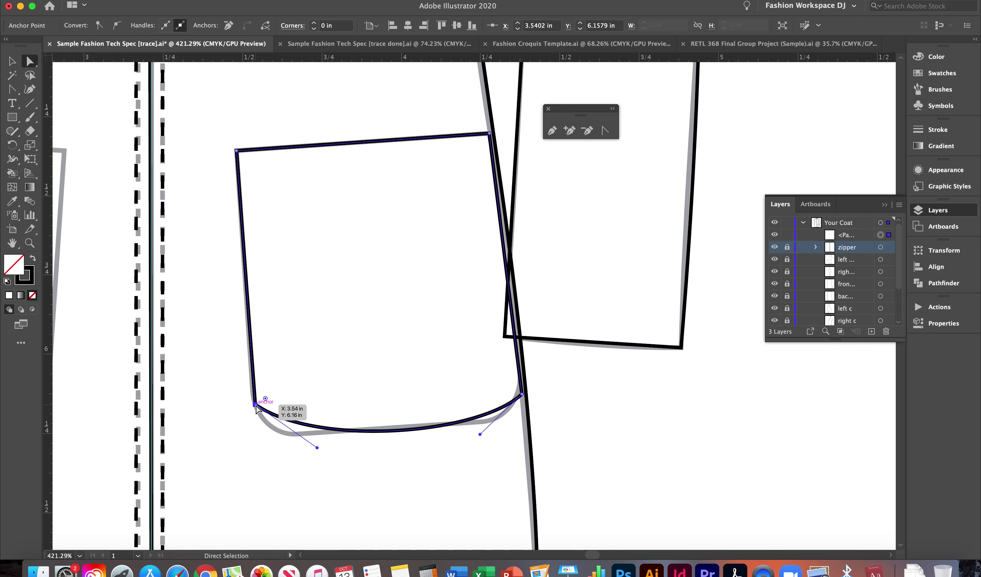
left_click_drag(255, 405, 272, 426)
scroll(634, 405, "right", 5)
scroll(635, 405, "down", 2)
left_click_drag(136, 355, 164, 344)
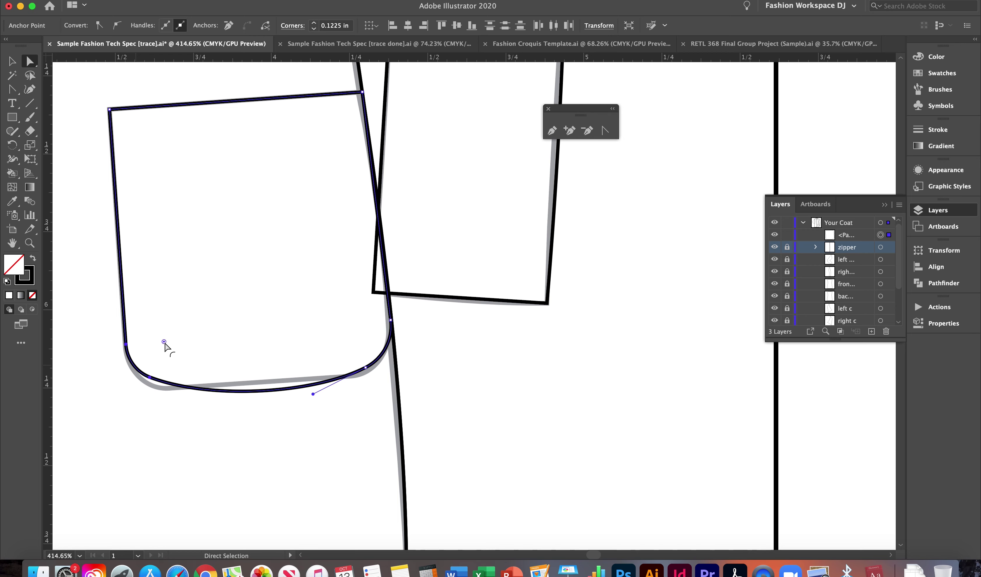
left_click_drag(315, 397, 303, 385)
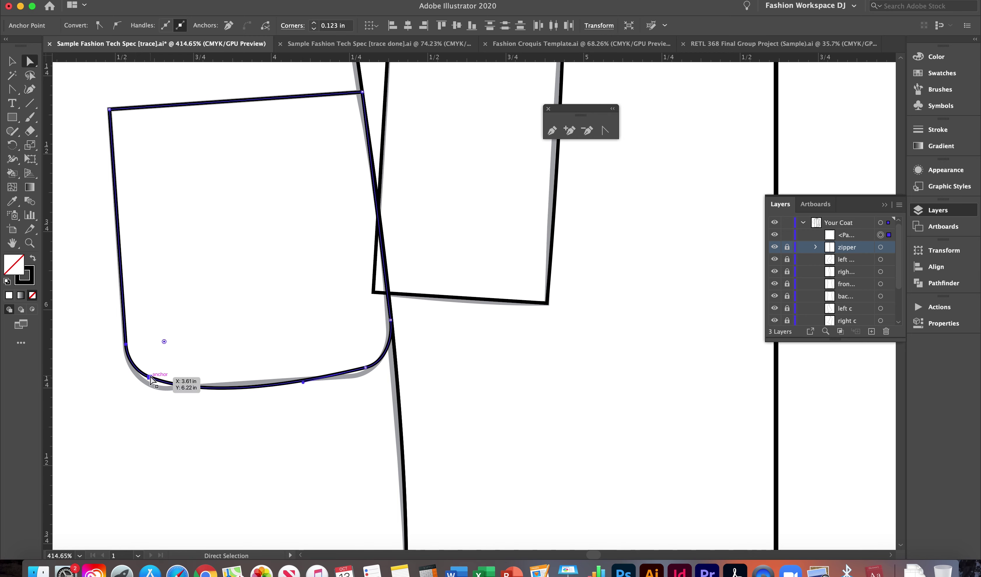
key("v")
key("super+0")
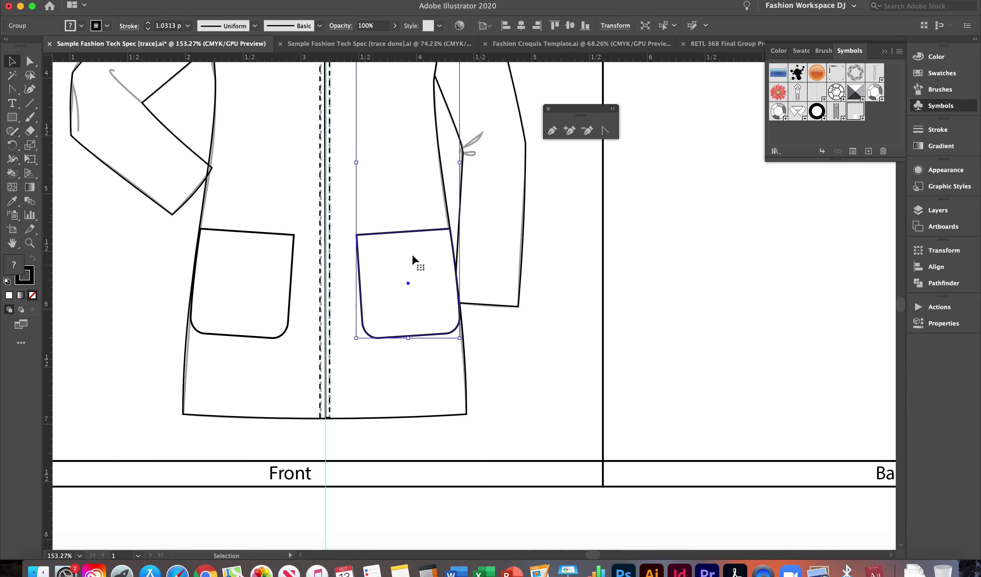
Marquee-select every front coat path and group them
right_click(374, 236)
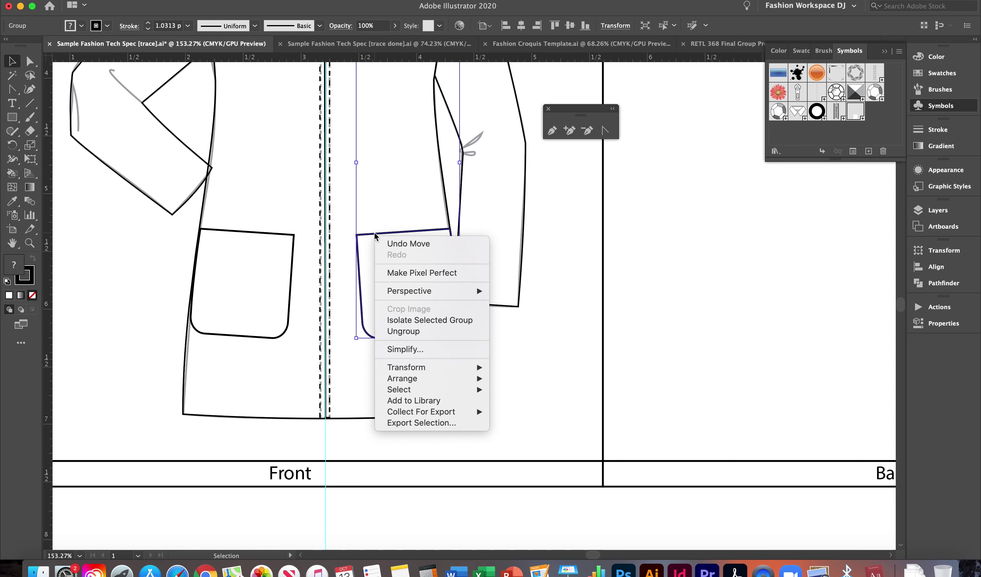
mouse_move(470, 367)
left_click(589, 255)
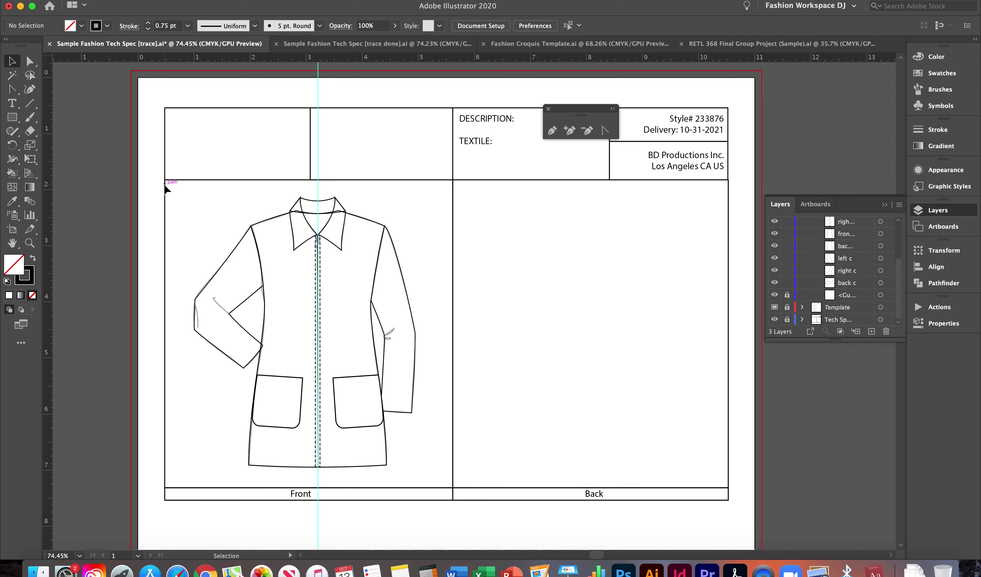
left_click_drag(165, 186, 486, 486)
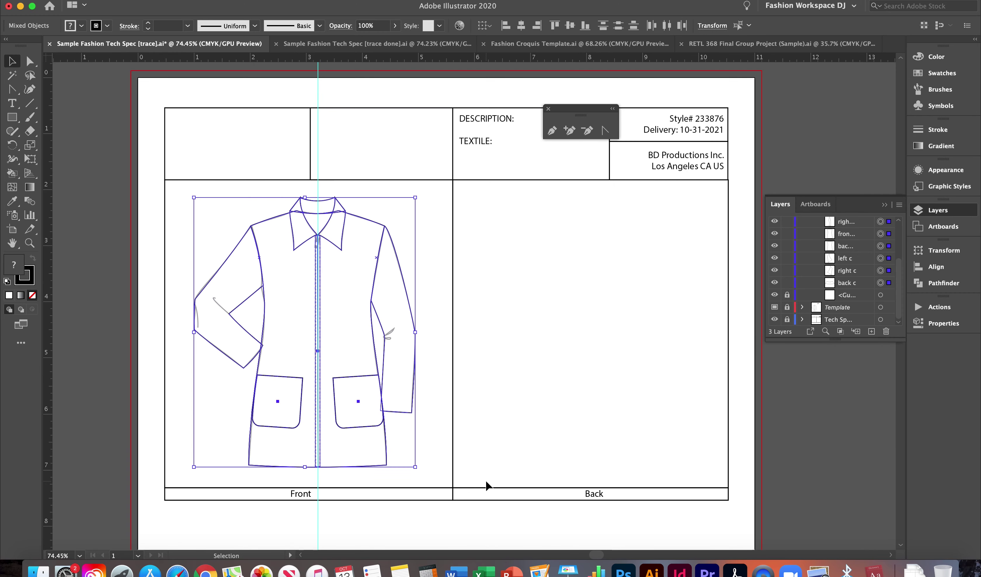
right_click(321, 283)
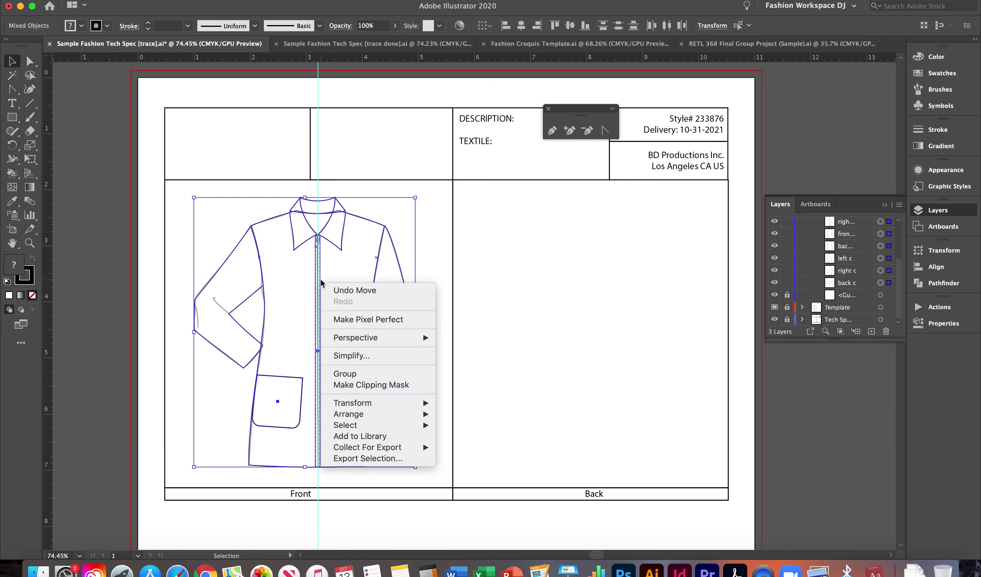
left_click(365, 374)
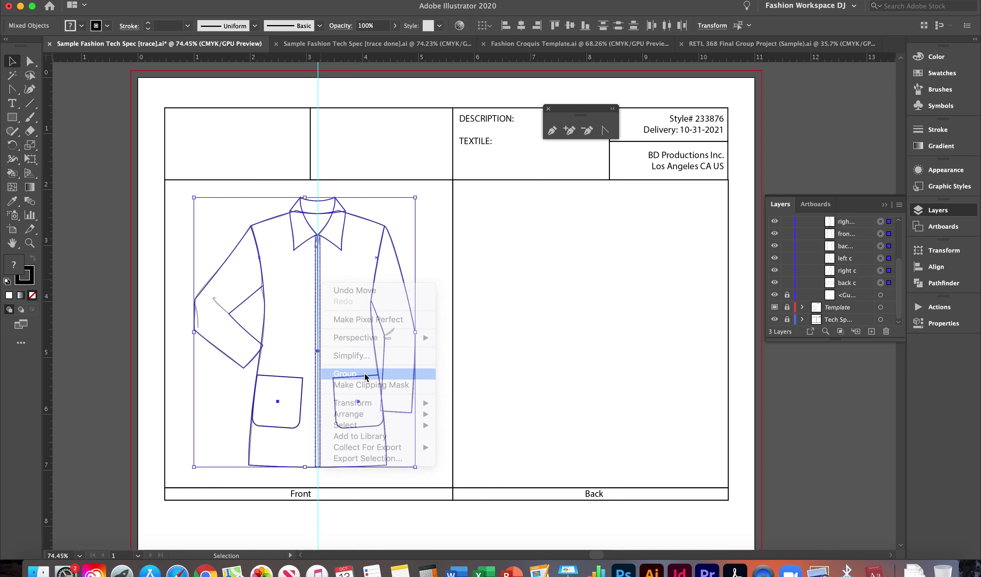
left_click(456, 271)
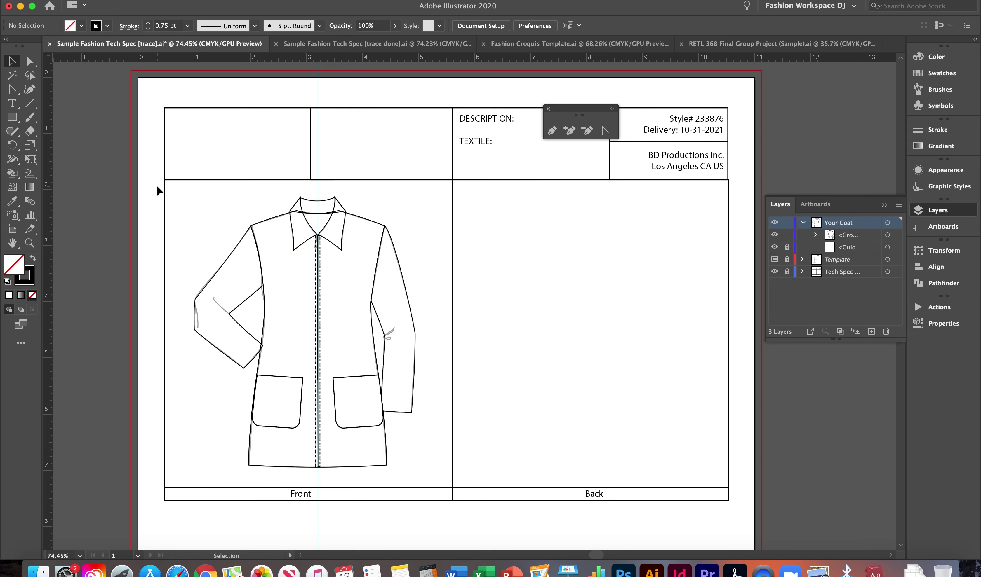
Option-drag a copy of the coat group into the Back panel and reselect it
left_click_drag(165, 185, 504, 503)
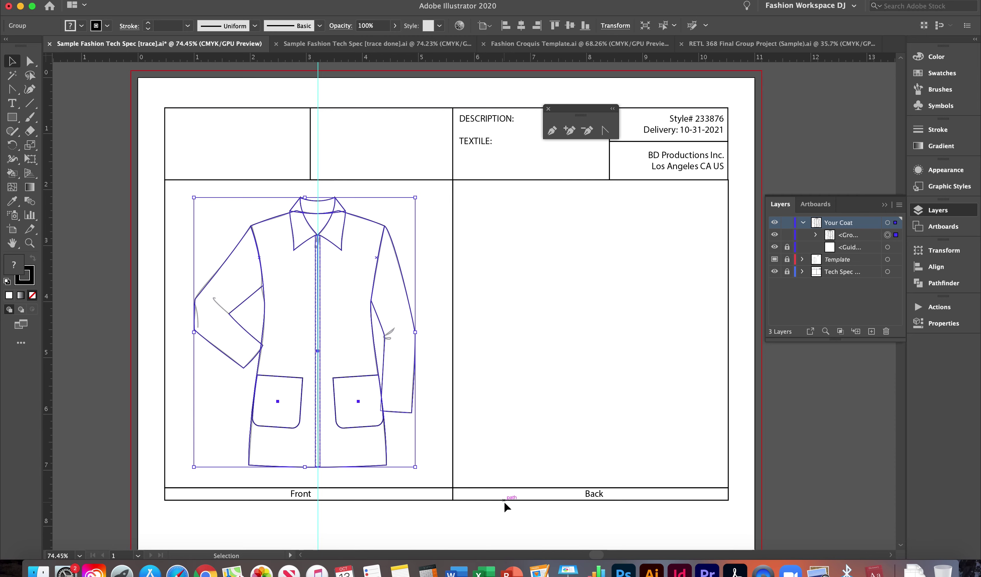
key("a")
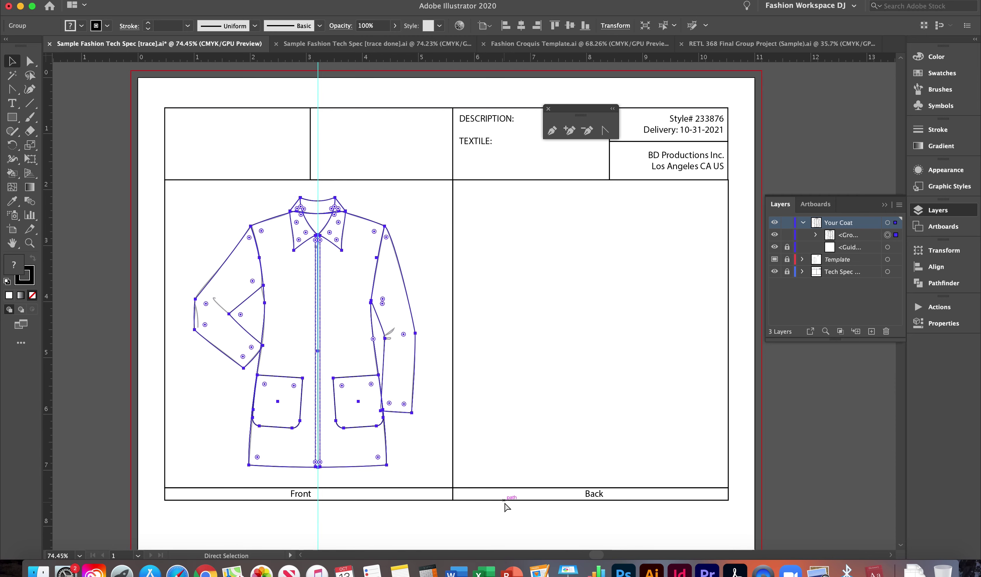
key("super+v")
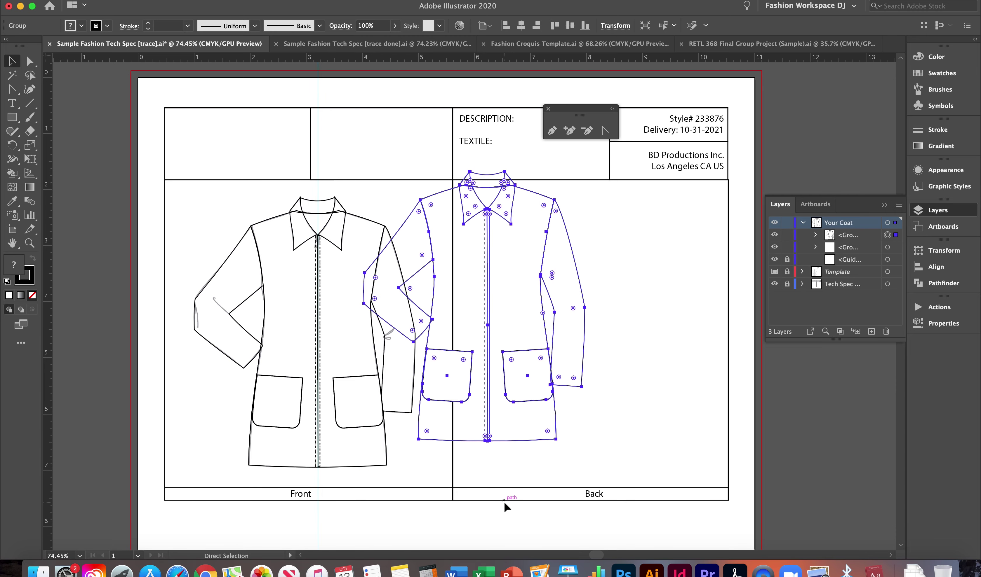
key("v")
scroll(564, 391, "up", 3)
left_click_drag(564, 390, 711, 396)
scroll(736, 164, "up", 1)
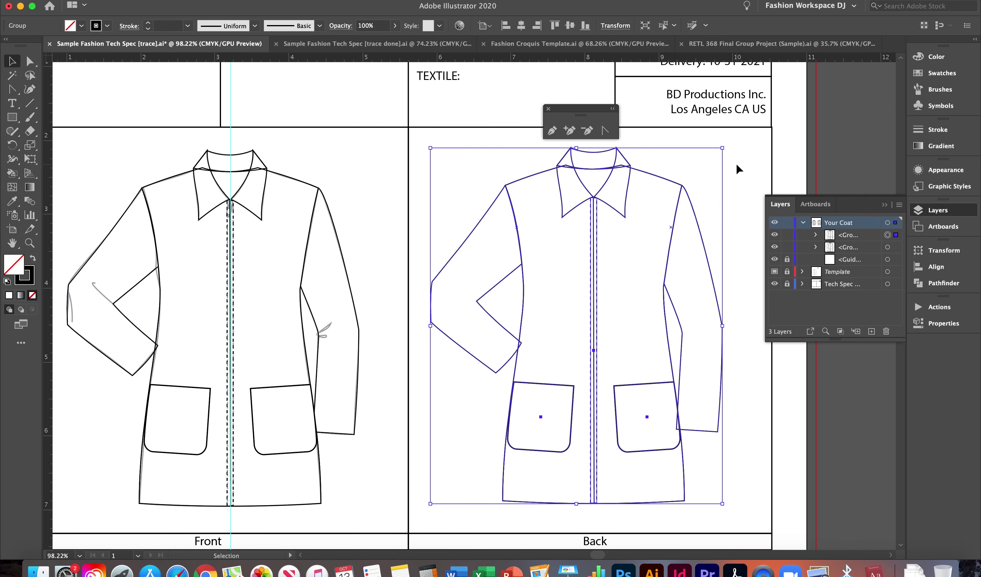
left_click(786, 138)
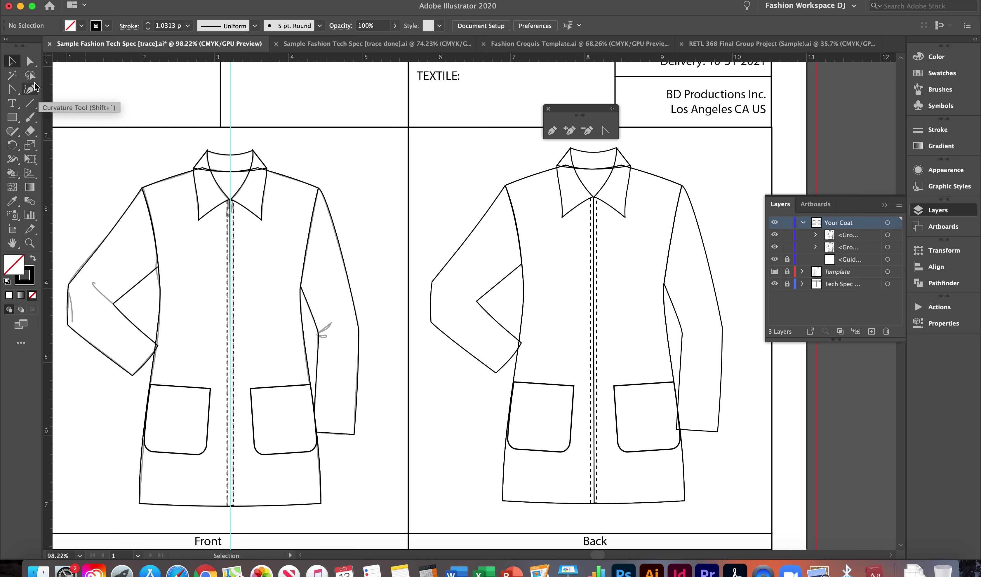
left_click(500, 202)
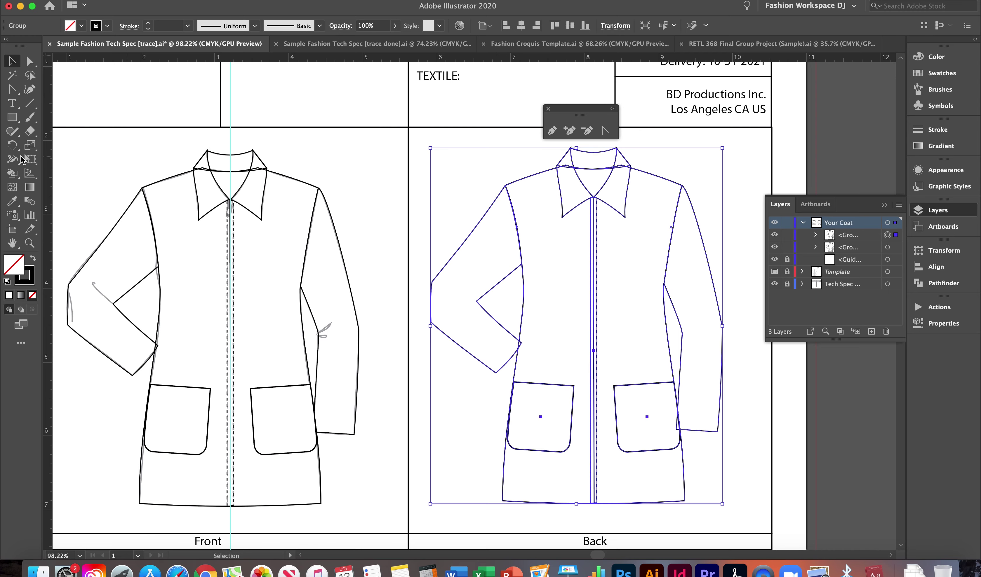
Pick the Live Paint Bucket with a brown fill swatch
left_click(12, 174)
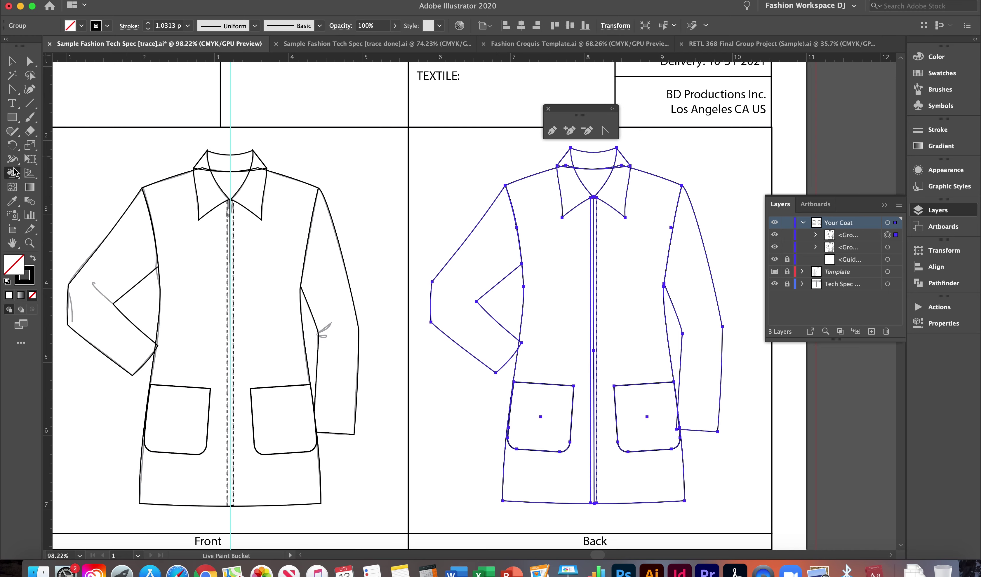
left_click(81, 25)
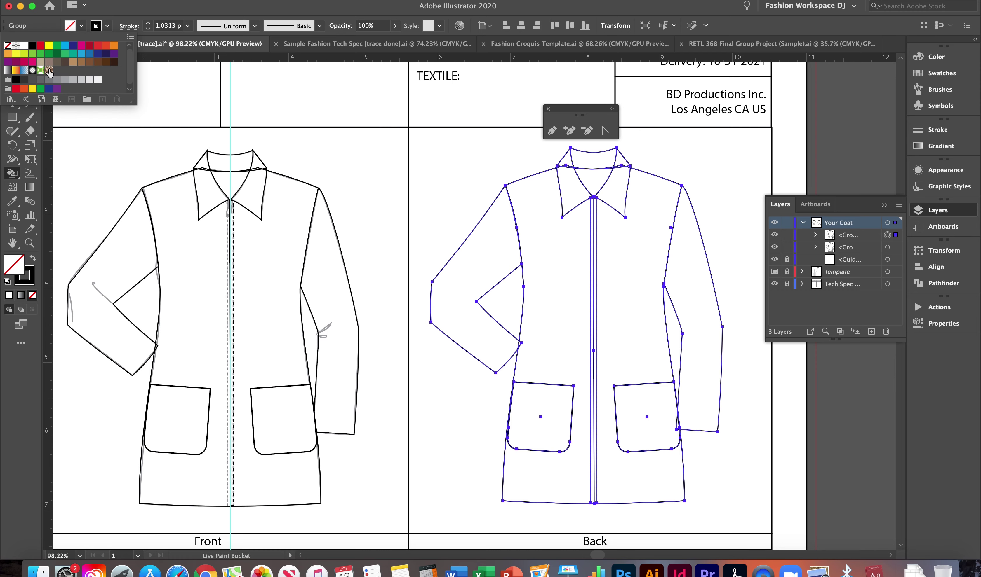
left_click(82, 62)
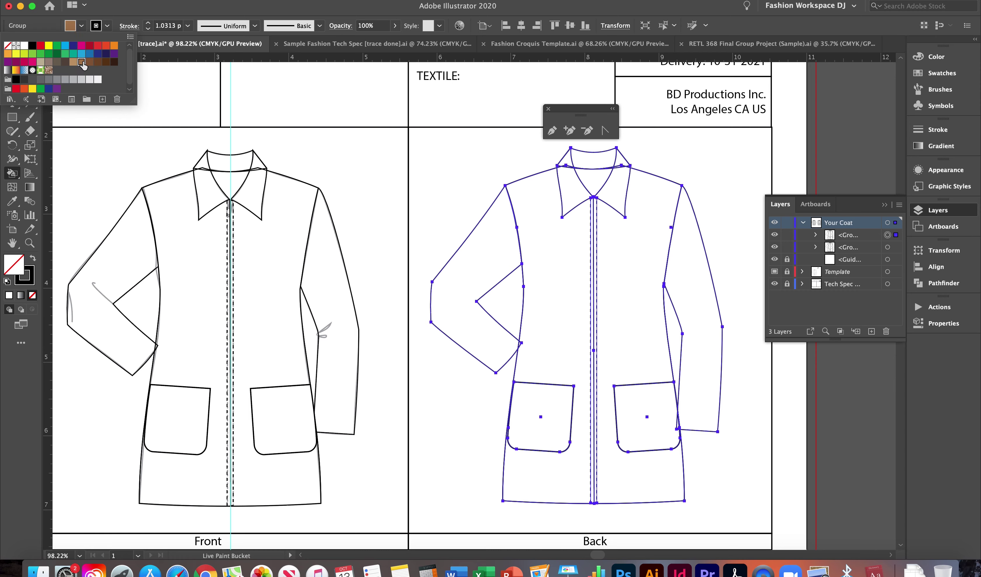
left_click(630, 247)
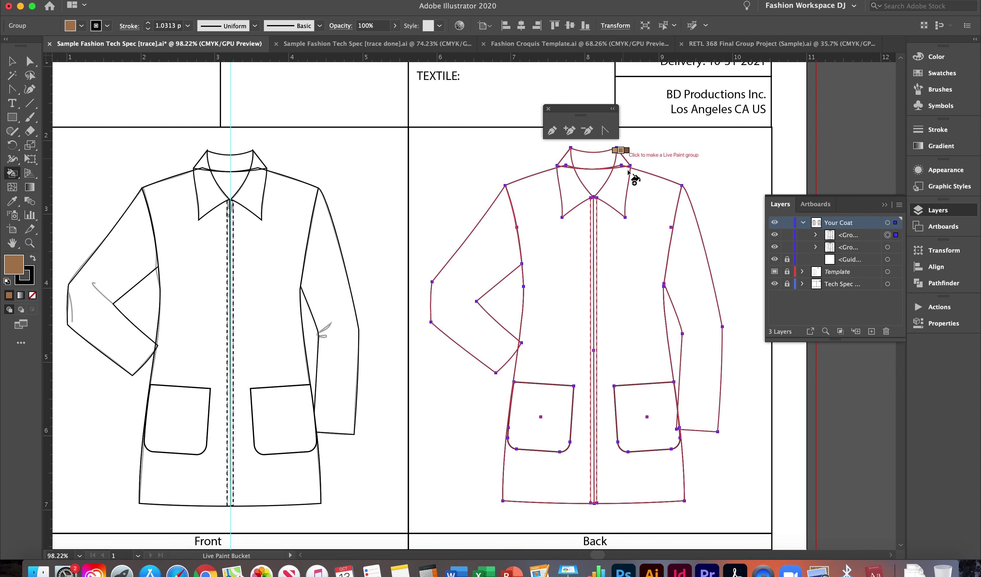
Paint the back's left and right body panels, collar band and left collar half brown
left_click(624, 252)
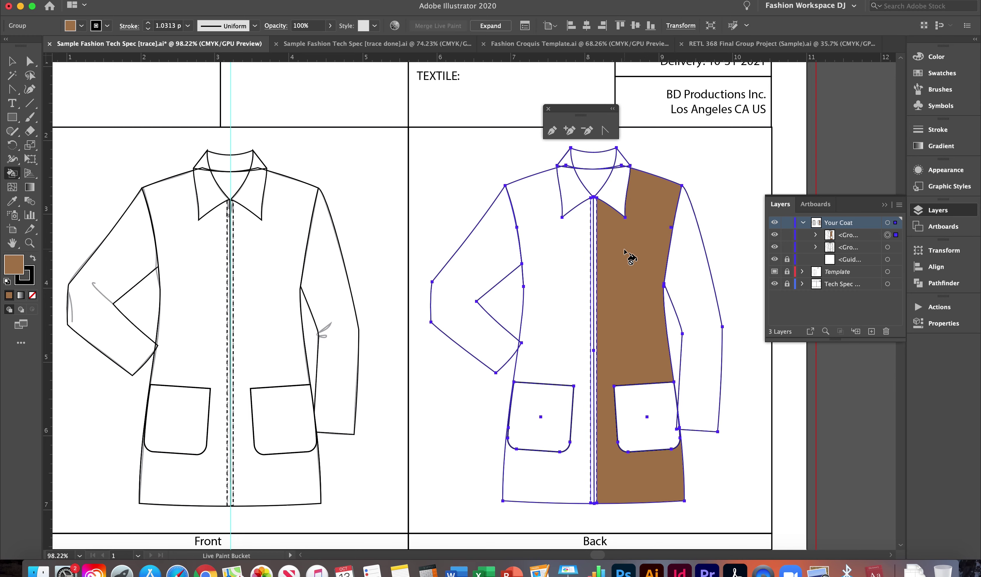
left_click(574, 258)
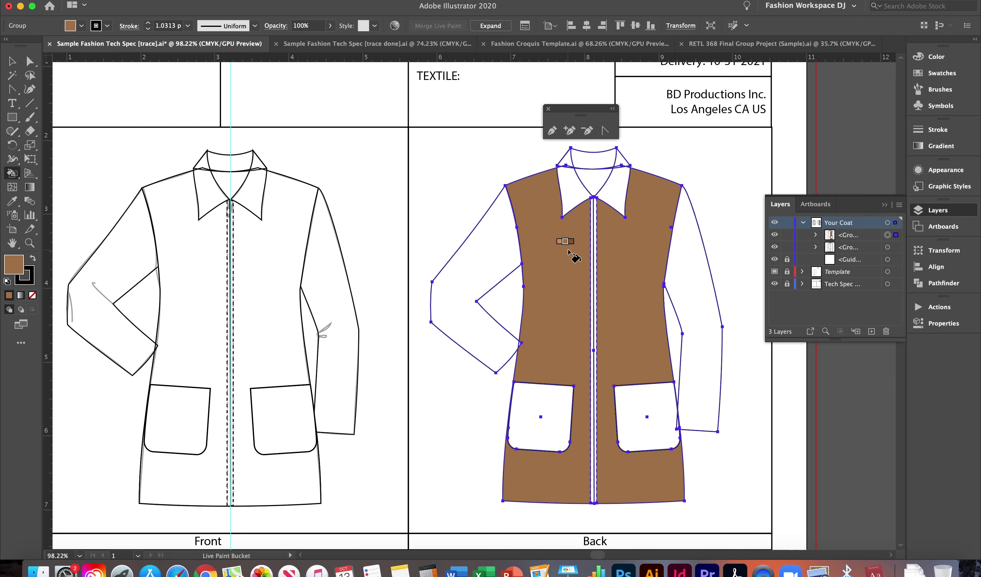
left_click(594, 159)
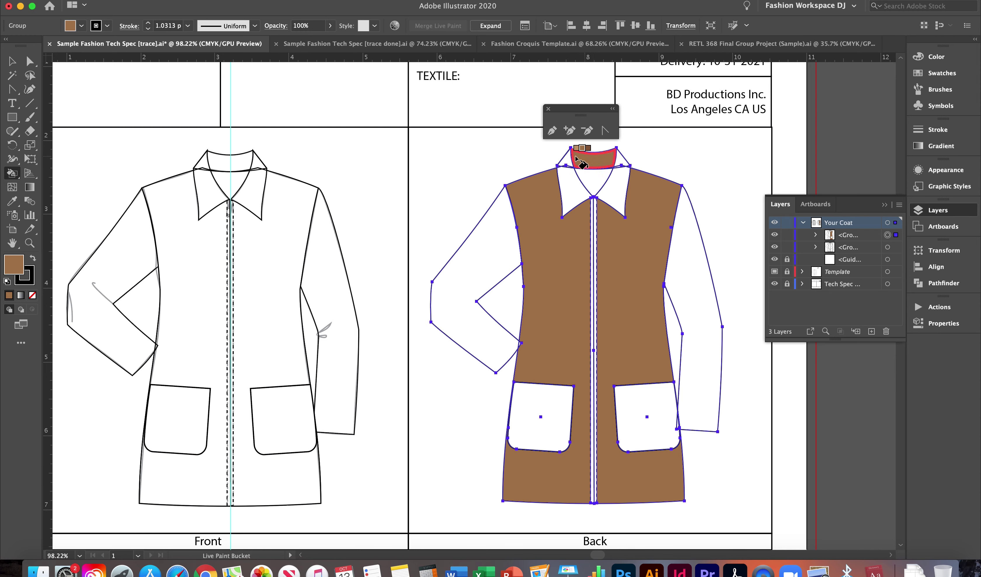
left_click(572, 179)
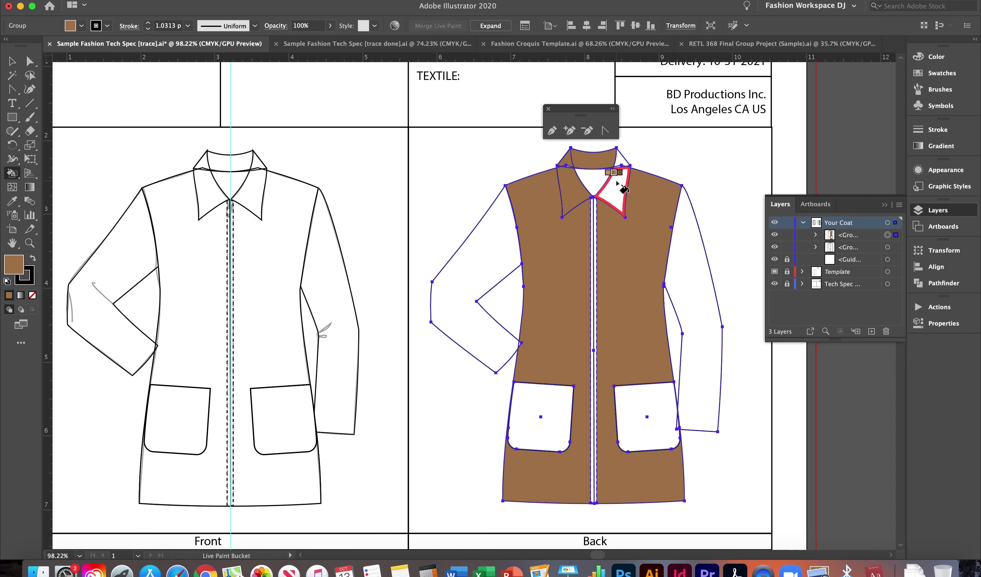
Fill the right collar half brown and ungroup the back coat drawing
left_click(622, 190)
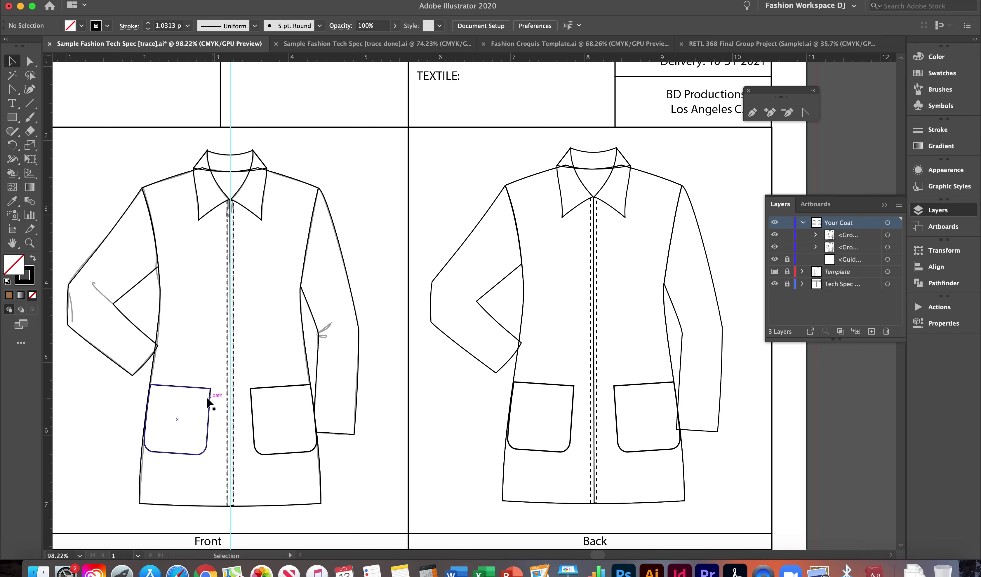
left_click(594, 317)
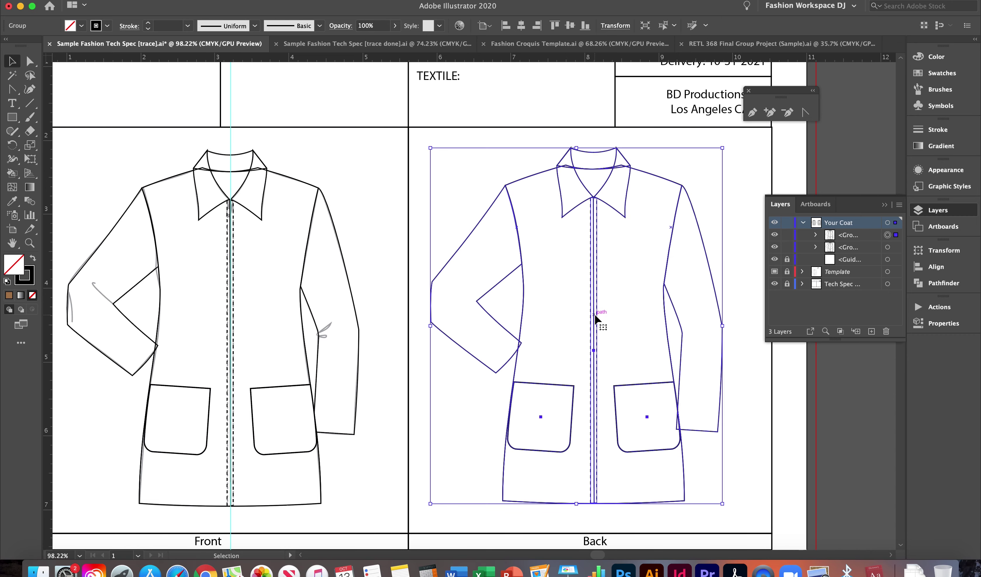
right_click(595, 314)
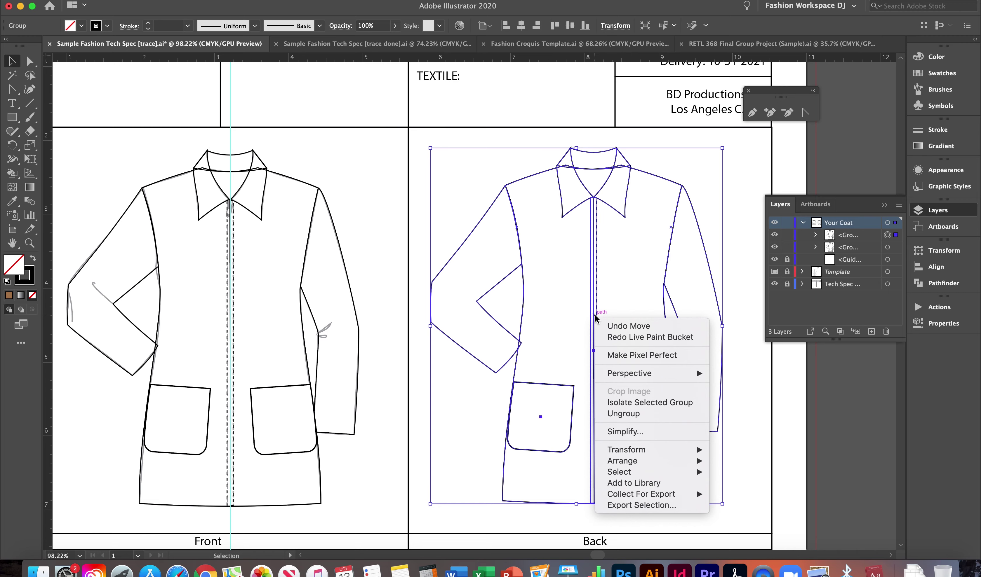
left_click(630, 415)
left_click(777, 413)
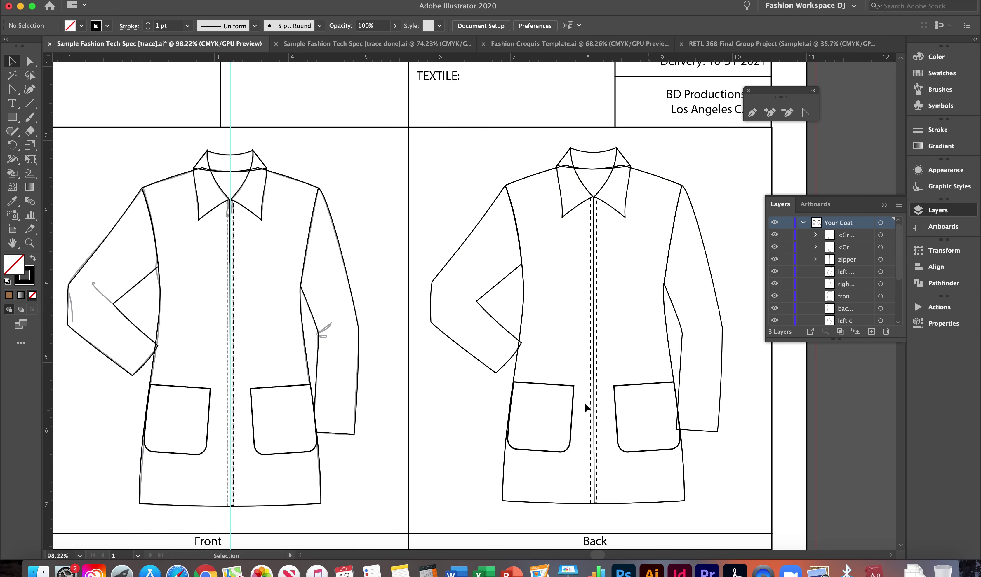
Delete both back pockets and the zipper lines from the back view
left_click(542, 388)
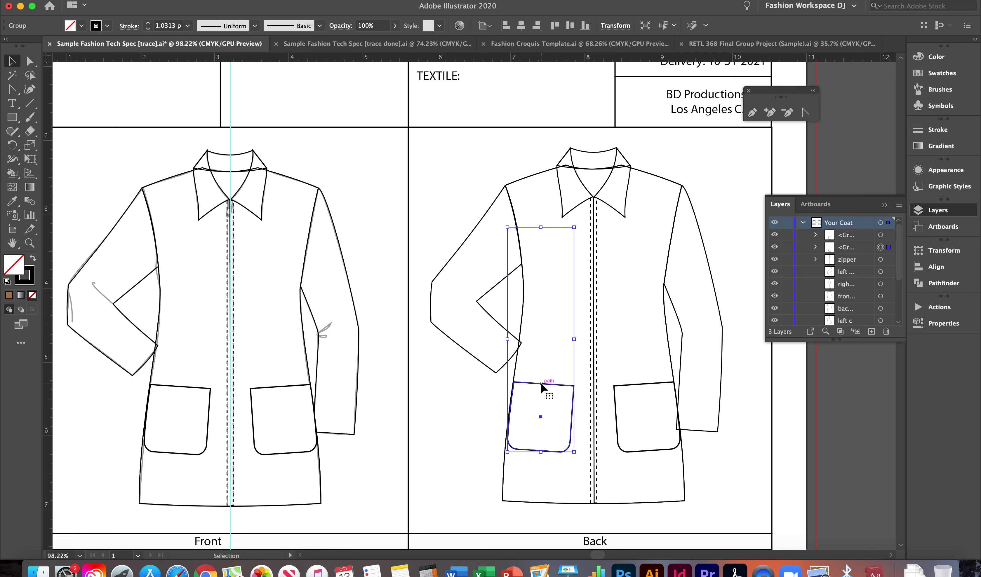
key("Delete")
left_click(630, 385)
key("Delete")
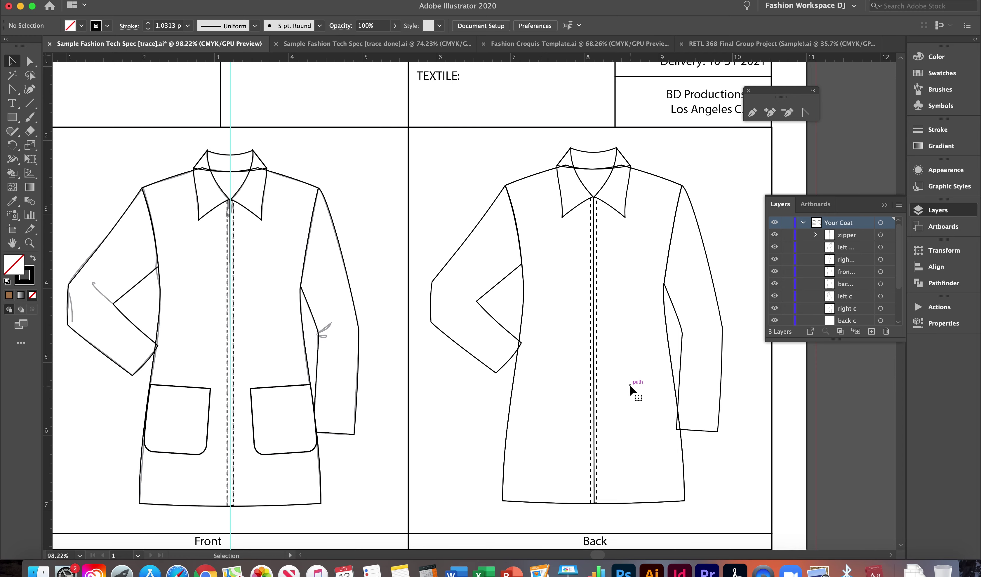
left_click(613, 380)
key("Delete")
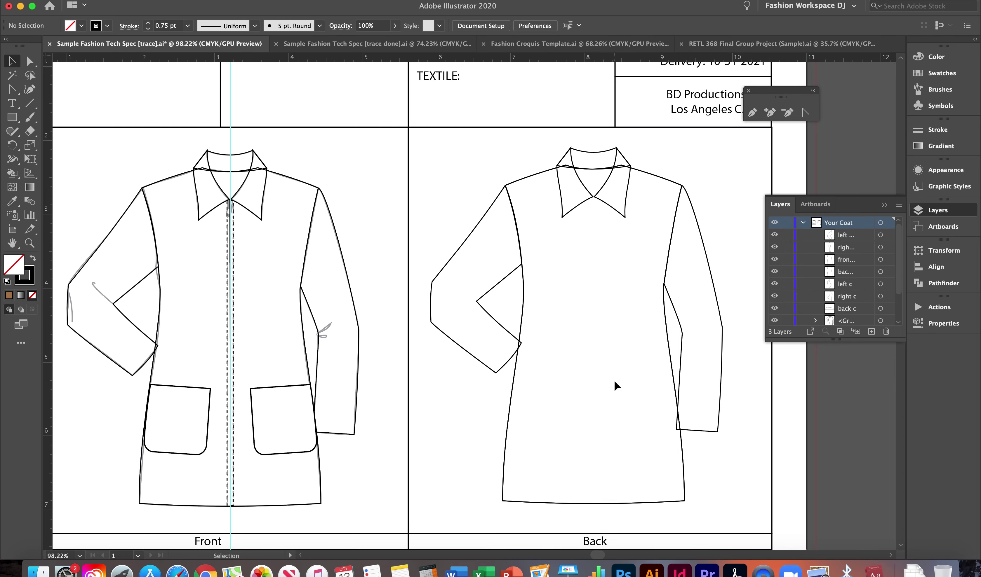
Delete the left and right pointed collar pieces from the back view
left_click(580, 182)
key("Delete")
left_click(604, 182)
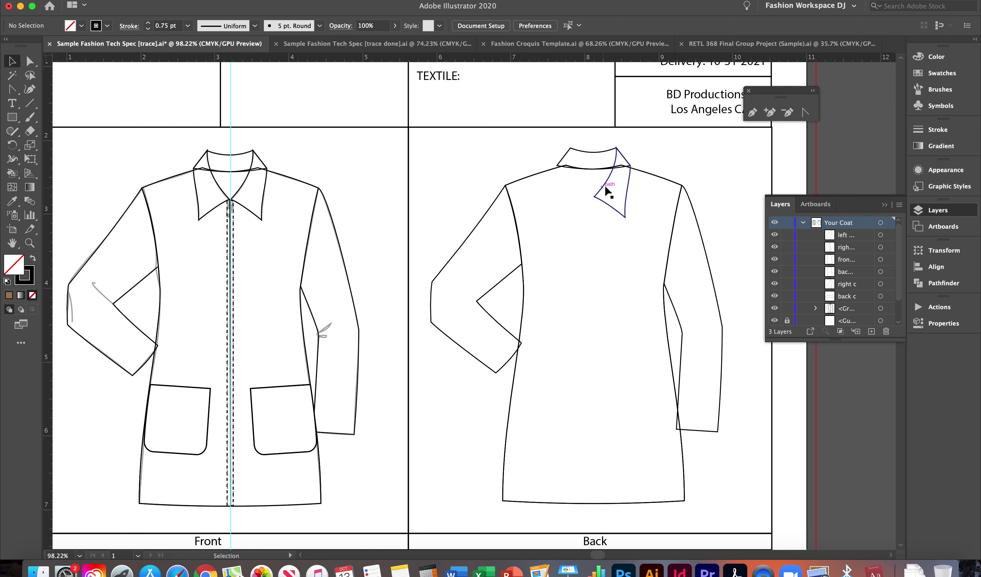
key("Delete")
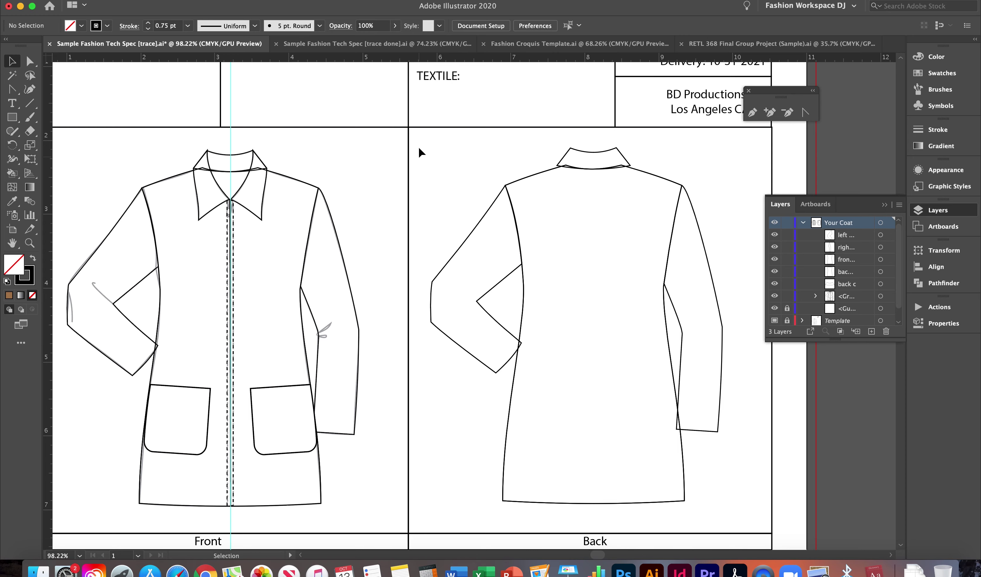
Reflect the back coat across the vertical axis so its bent sleeve sits on the right
scroll(722, 405, "down", 3)
scroll(748, 385, "down", 1)
left_click(748, 372)
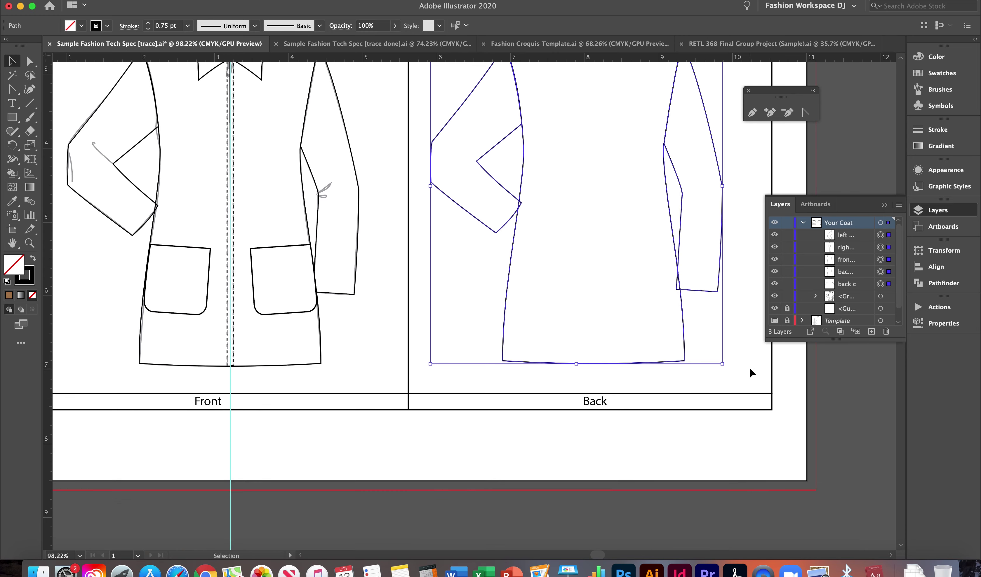
scroll(690, 326, "up", 3)
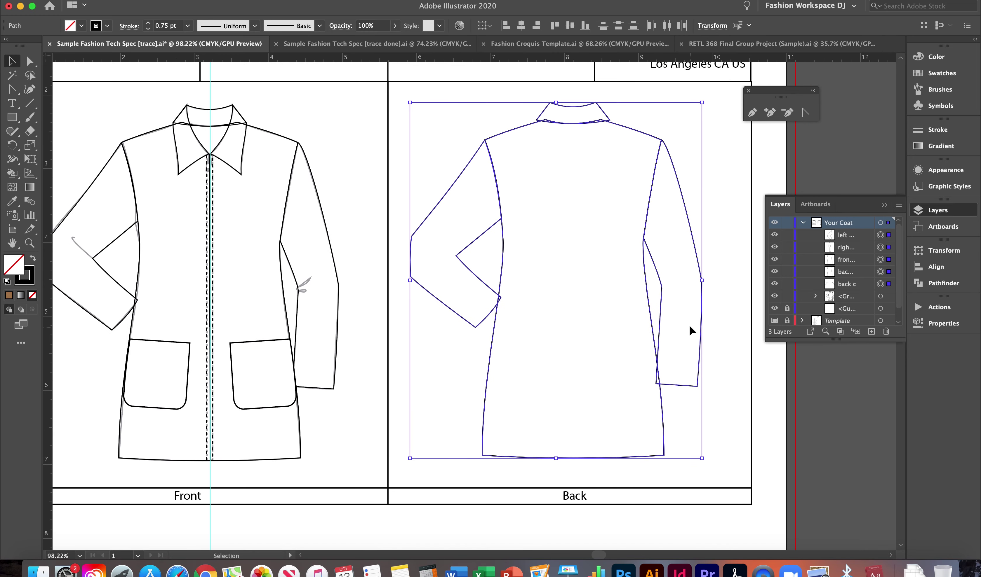
right_click(639, 243)
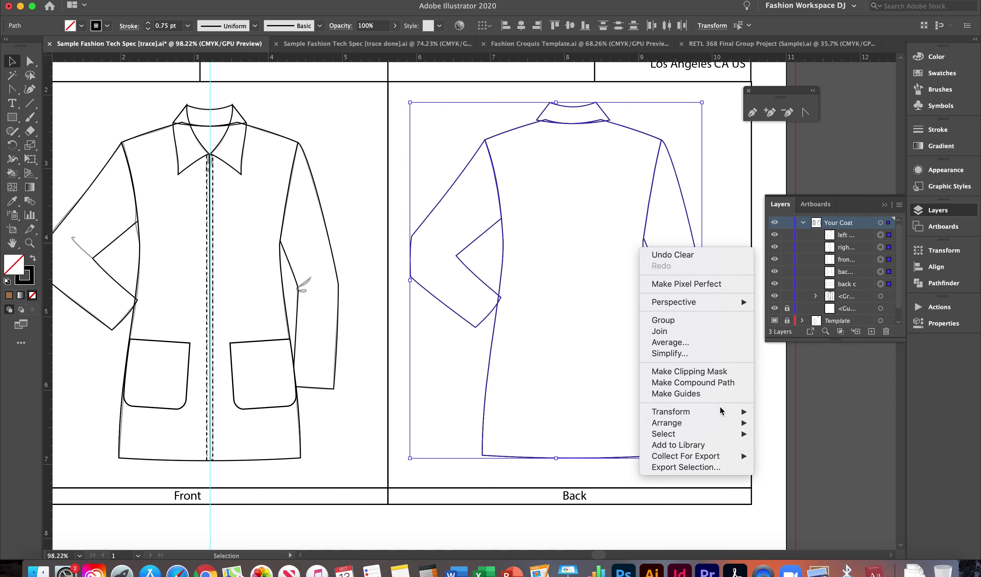
mouse_move(726, 412)
left_click(783, 452)
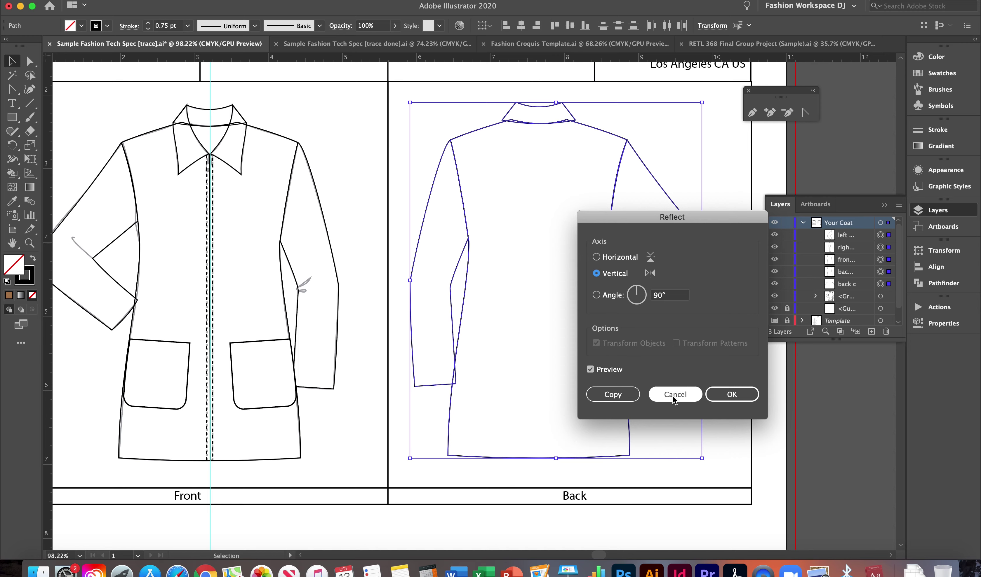
left_click(730, 397)
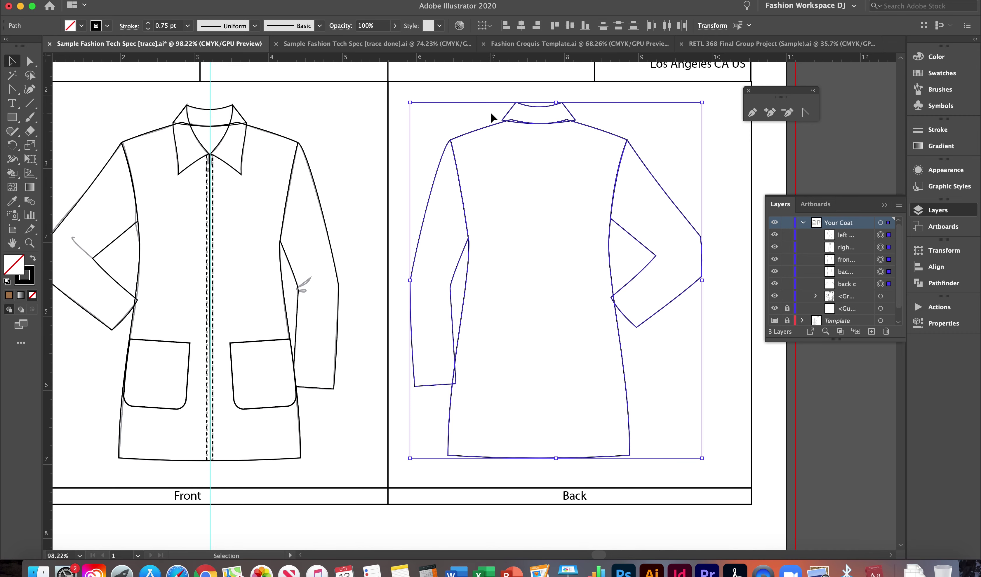
scroll(544, 119, "up", 10)
Drag the back view's left and right shoulder anchors onto the collar band corners
left_click(678, 147)
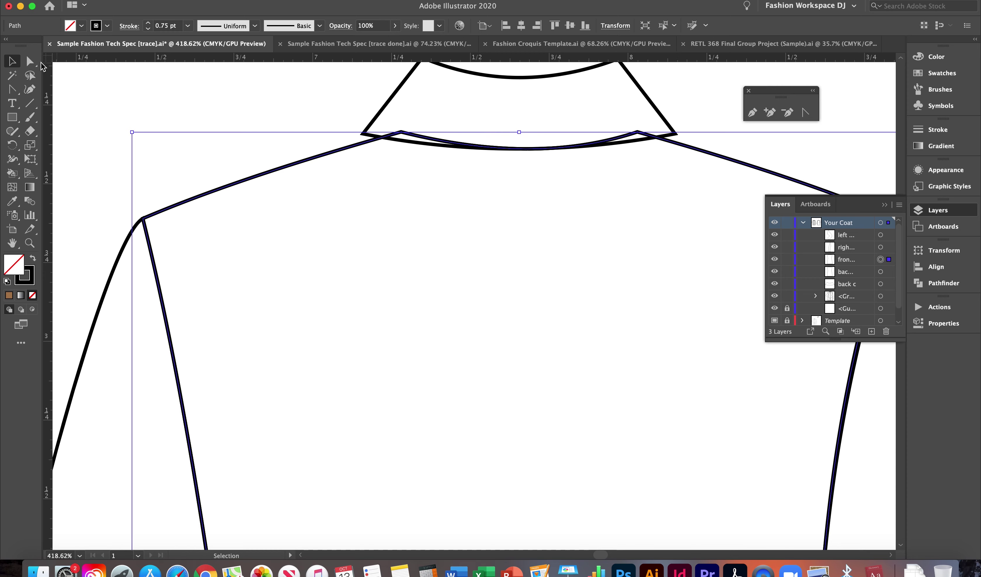
left_click(30, 61)
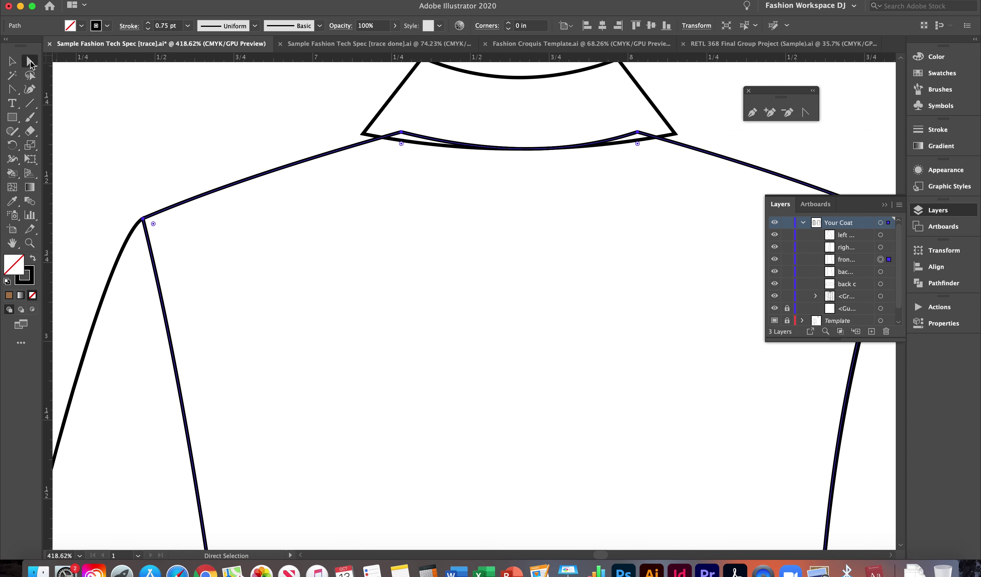
left_click(401, 132)
left_click_drag(401, 131, 363, 134)
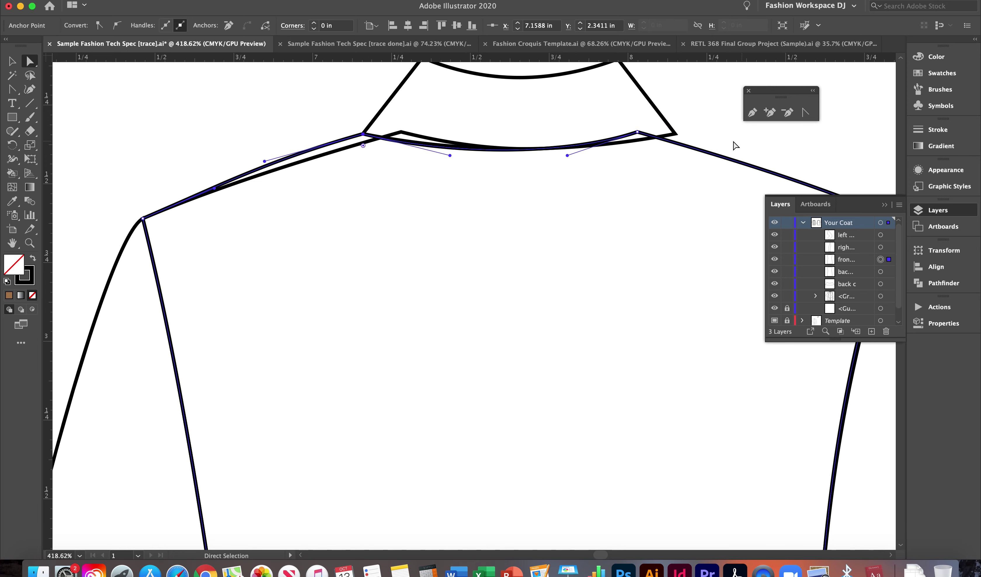
left_click(637, 133)
left_click_drag(638, 133, 675, 134)
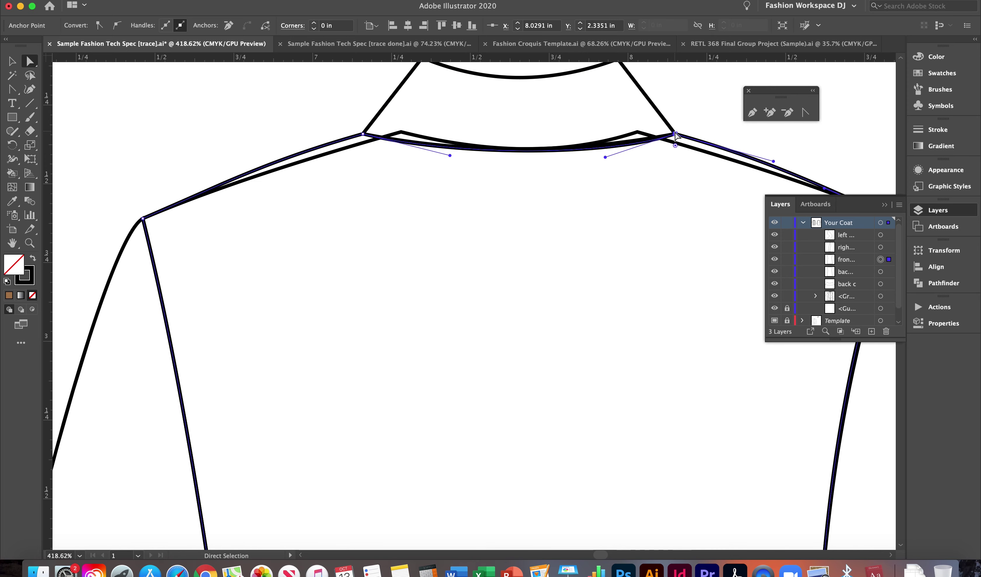
left_click(402, 135)
left_click_drag(403, 135, 366, 137)
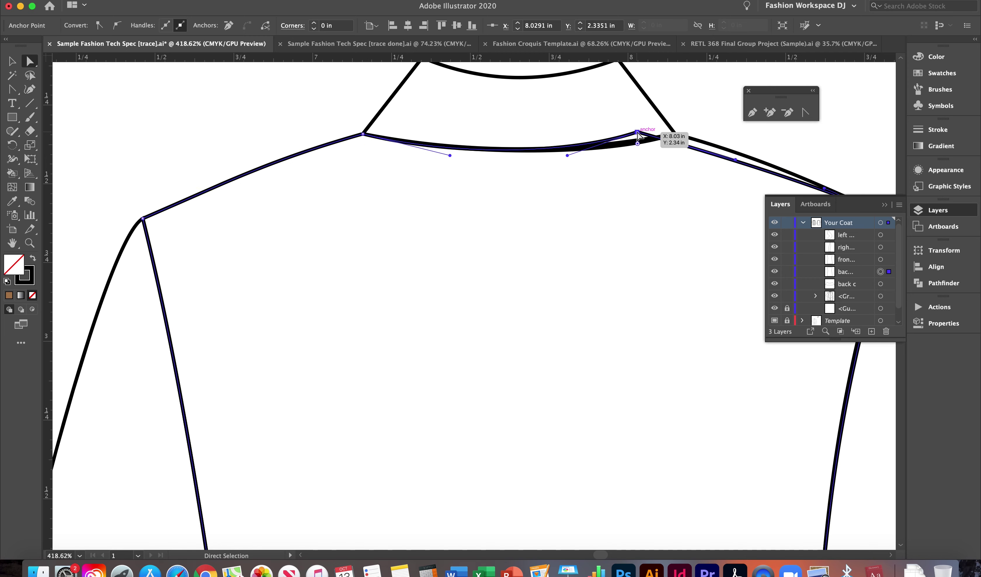
left_click_drag(638, 135, 675, 134)
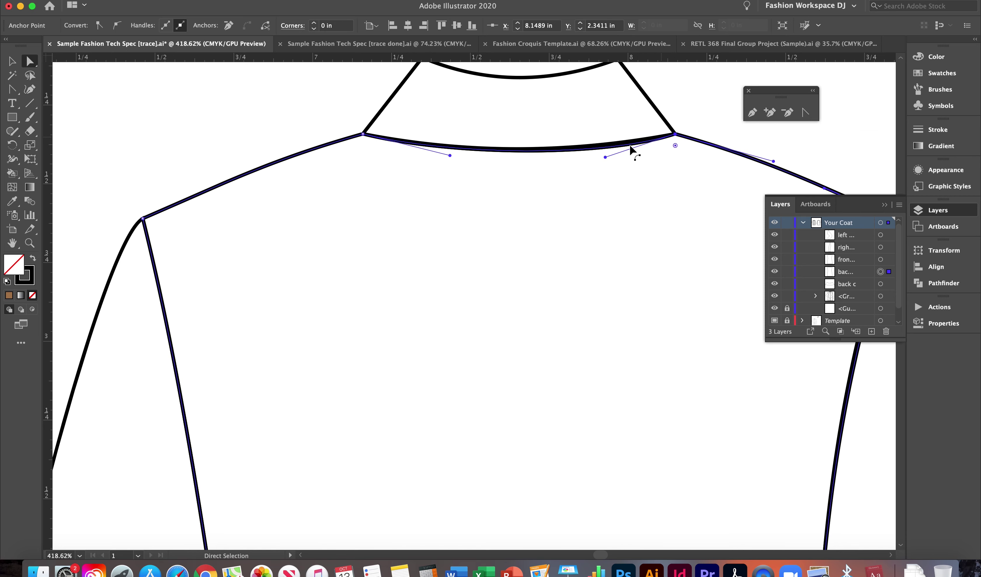
left_click(289, 124)
Switch to the Fashion Croquis Template document
scroll(289, 125, "down", 6)
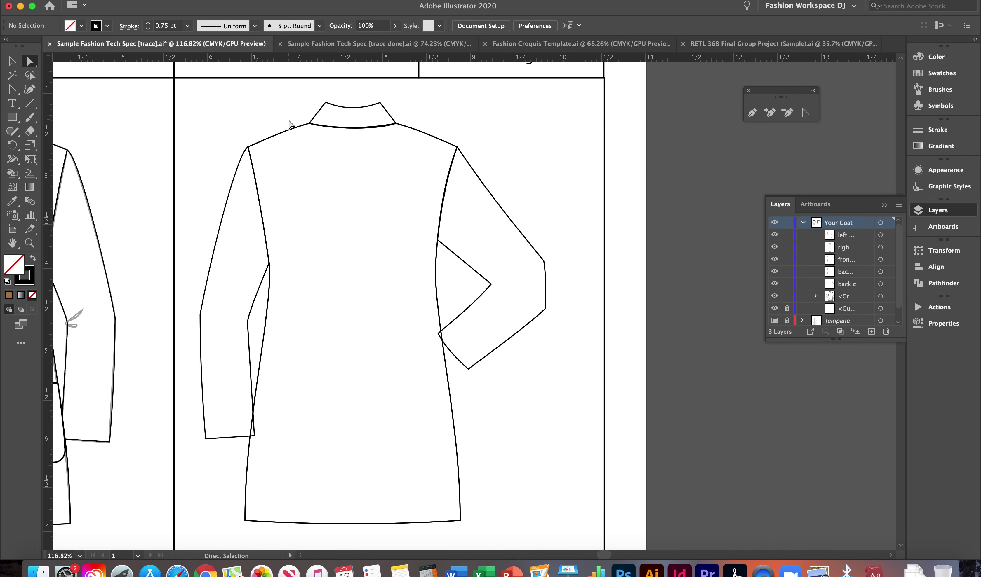
scroll(289, 125, "left", 5)
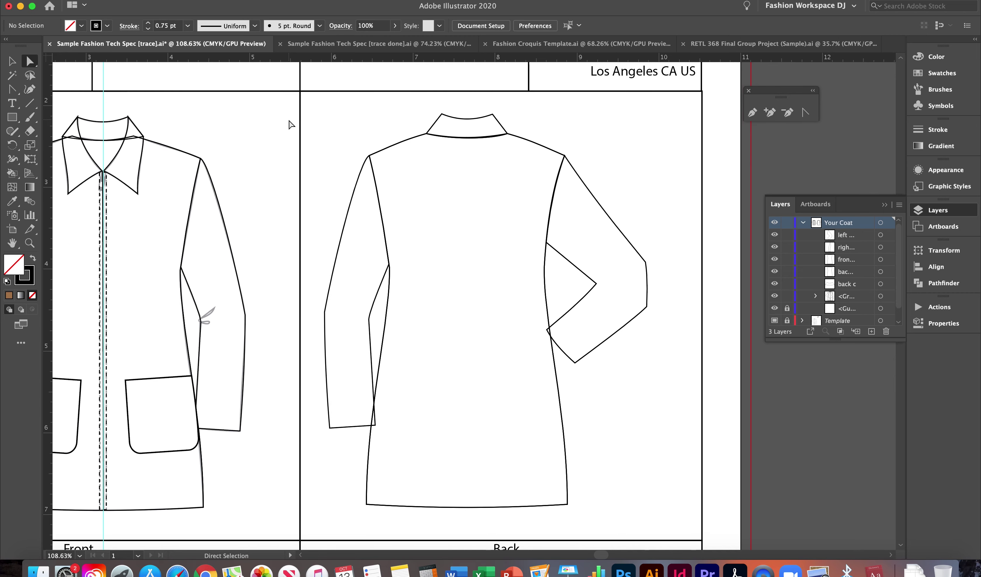
scroll(289, 125, "left", 5)
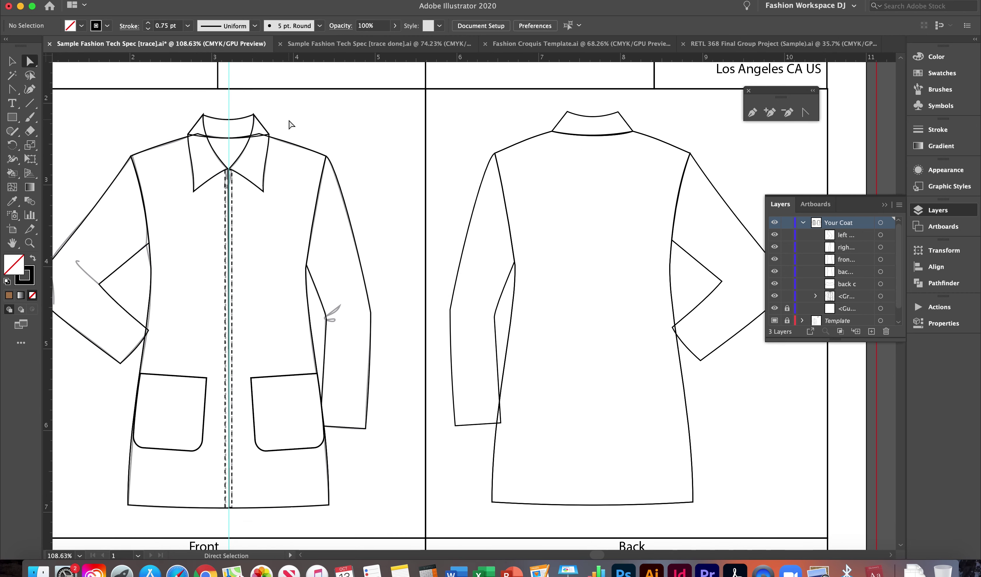
key("ctrl+Tab")
key("ctrl+Tab")
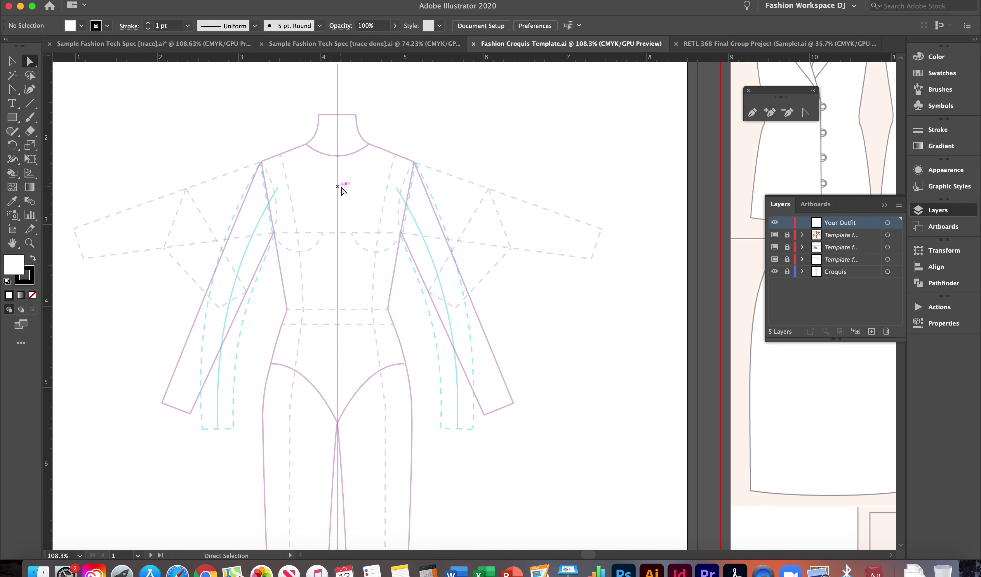
Draw a closed lapel shape with the Pen from neck to shoulder to centre front, curving the neckline
scroll(479, 263, "up", 5)
scroll(480, 263, "down", 5)
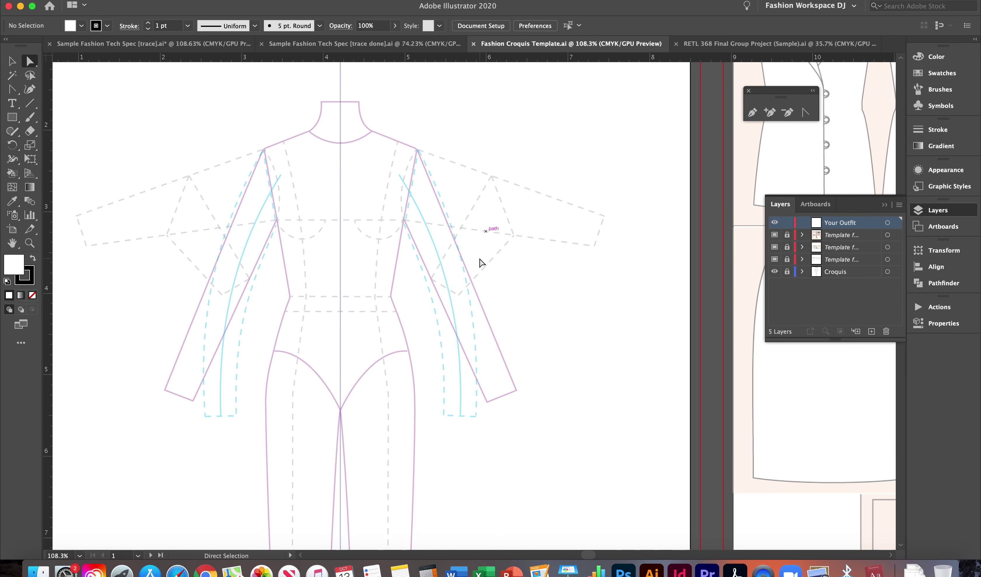
scroll(480, 262, "down", 1)
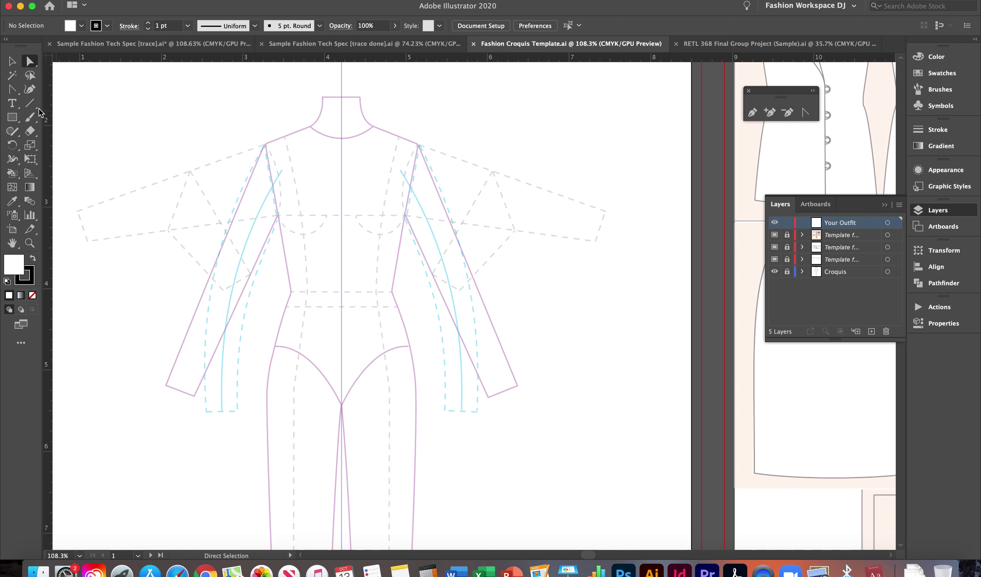
left_click_drag(783, 91, 549, 92)
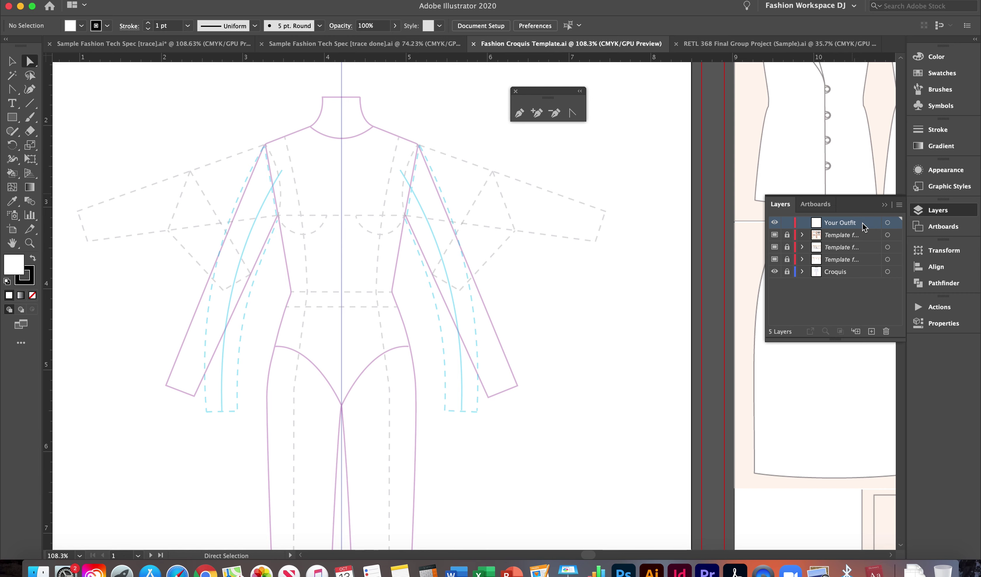
left_click(520, 113)
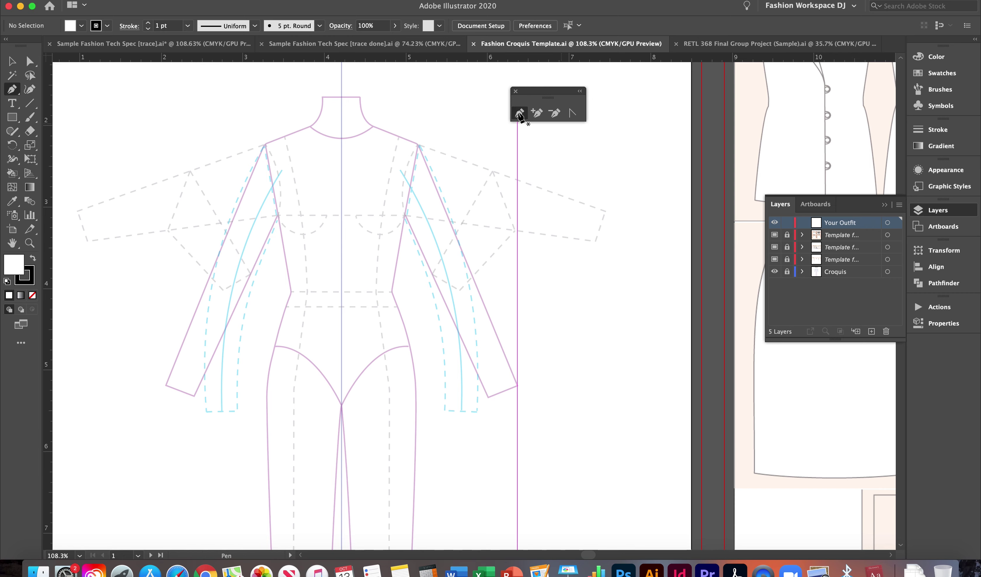
left_click(362, 114)
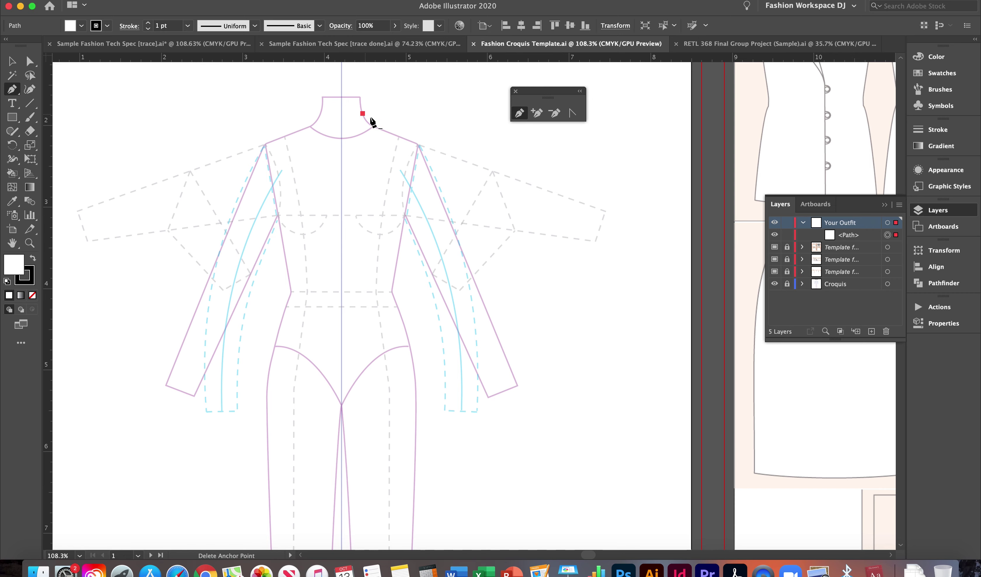
left_click(373, 126)
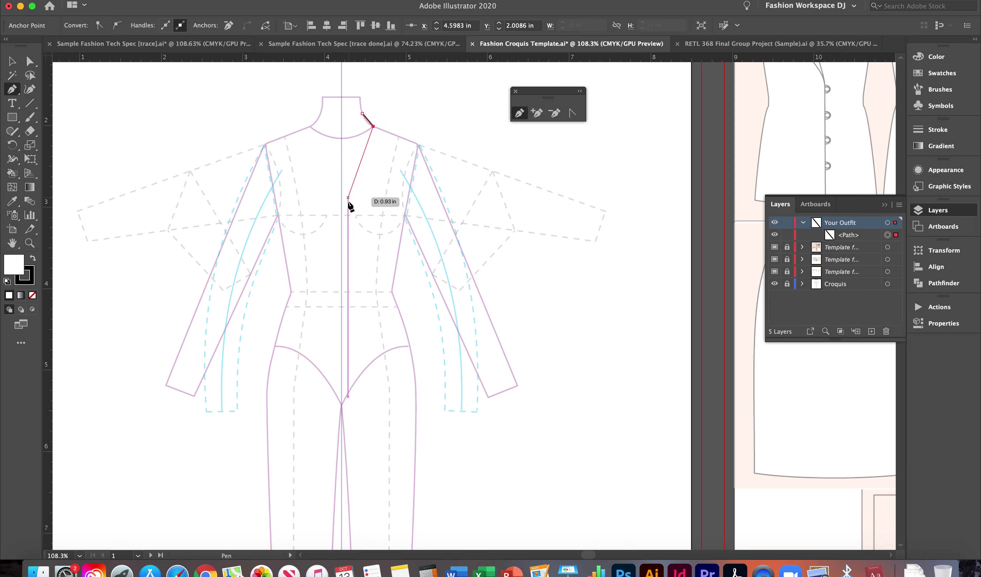
left_click(342, 214)
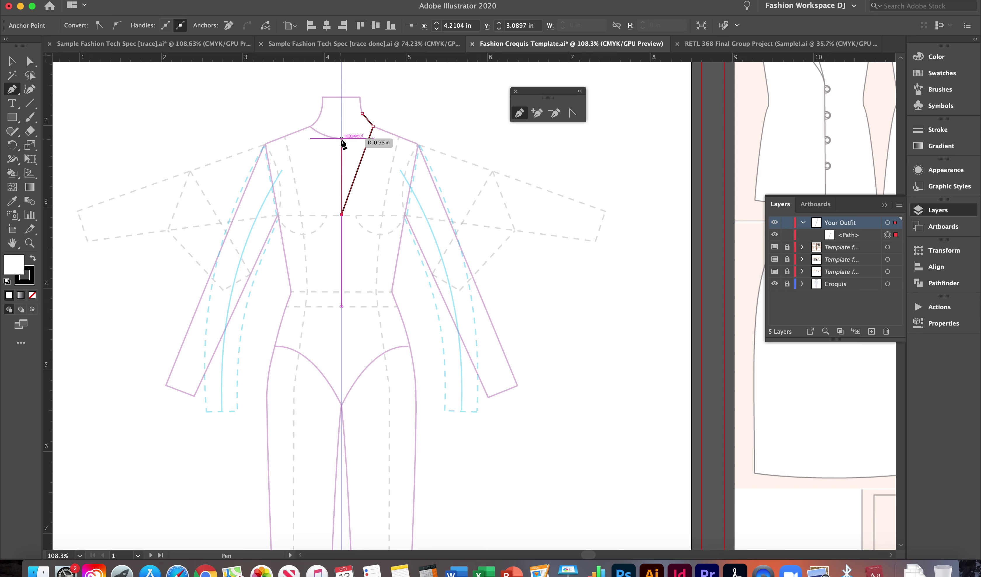
left_click_drag(342, 139, 351, 134)
left_click(362, 113)
key("shift+c")
scroll(374, 144, "up", 5)
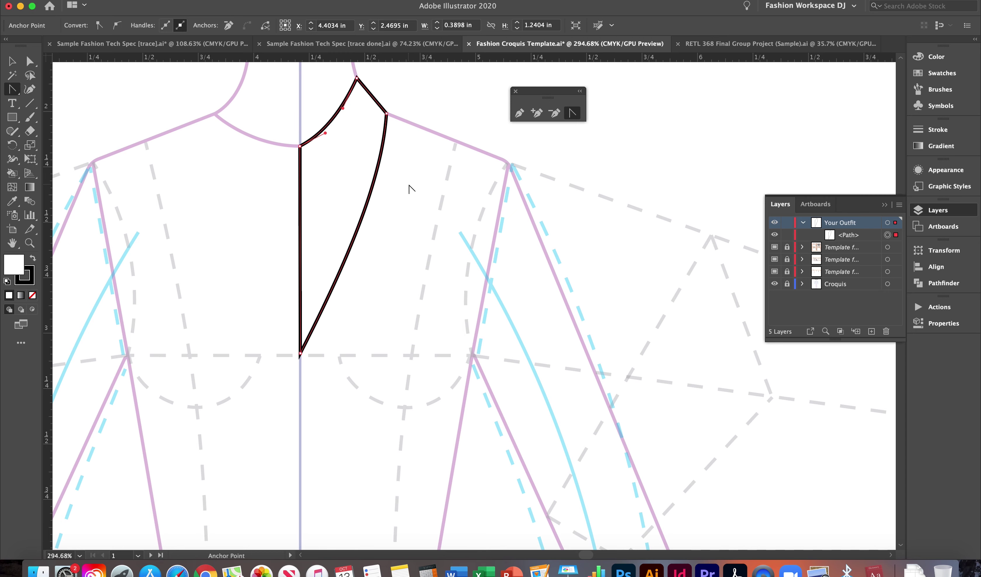
Fit the croquis in the window, then view the Sample Fashion Tech Spec [trace done] plaid coat sheet
key("super+0")
key("ctrl+shift+Tab")
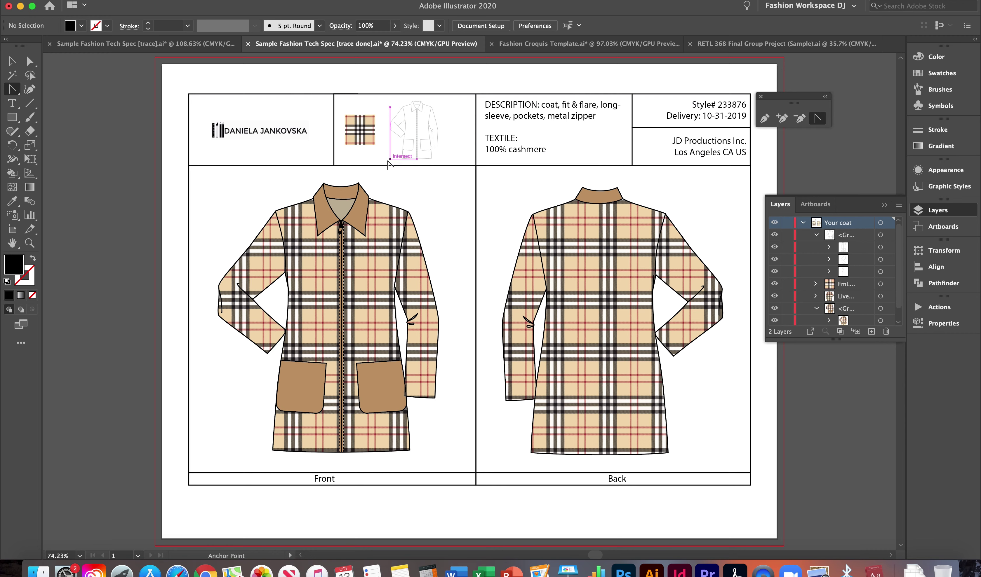
left_click_drag(390, 165, 340, 59)
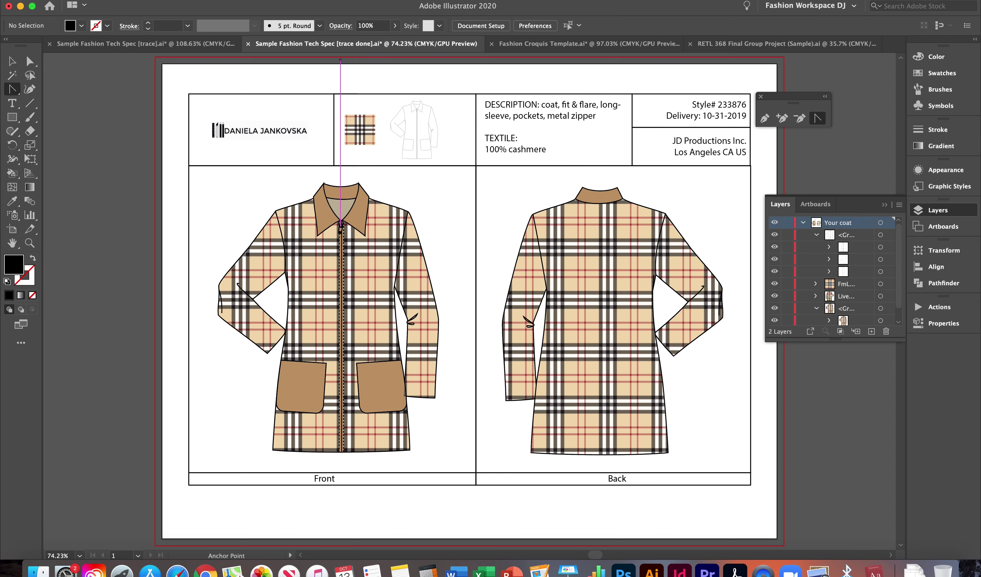